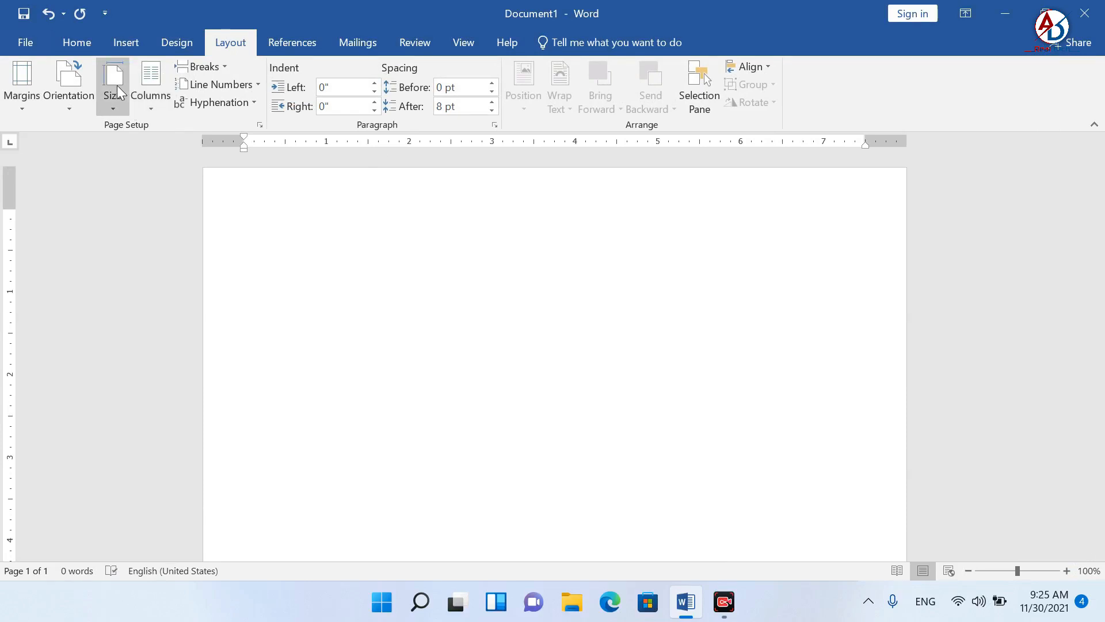
Step: Set a custom paper size of 4 inches wide by 6 inches high for the whole document
{"action": "left_click", "coordinate": [115, 86]}
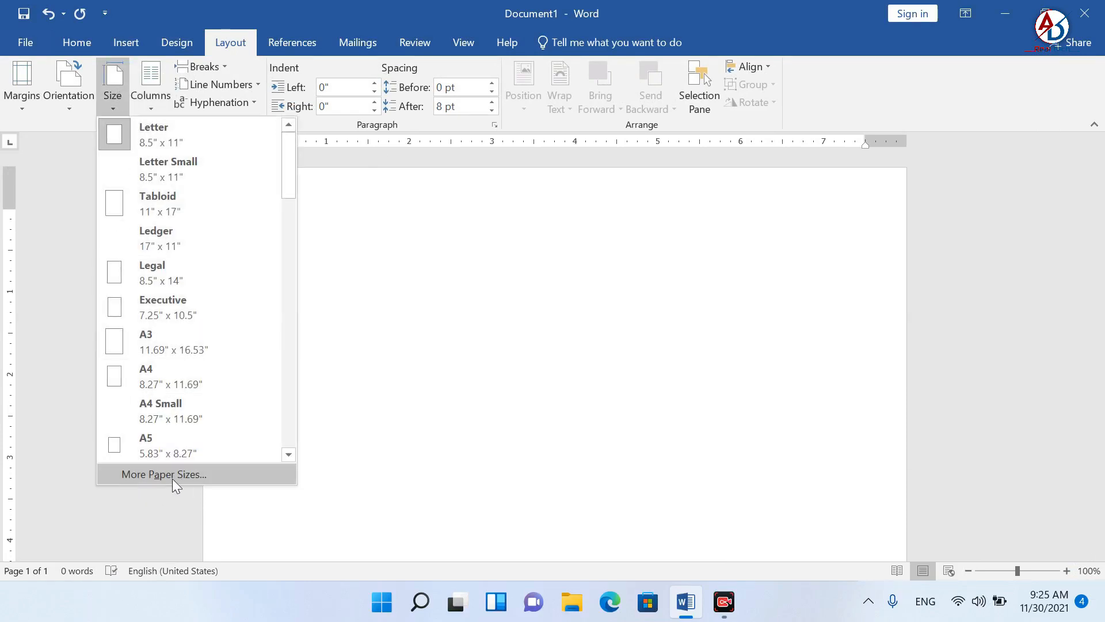
{"action": "left_click", "coordinate": [154, 475]}
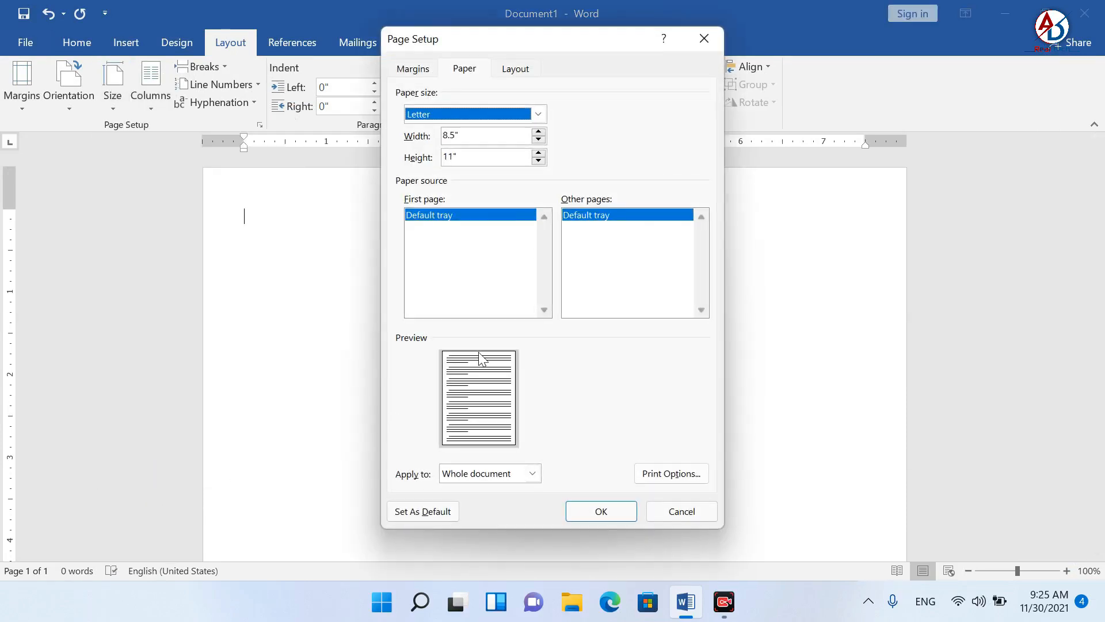
{"action": "double_click", "coordinate": [474, 136]}
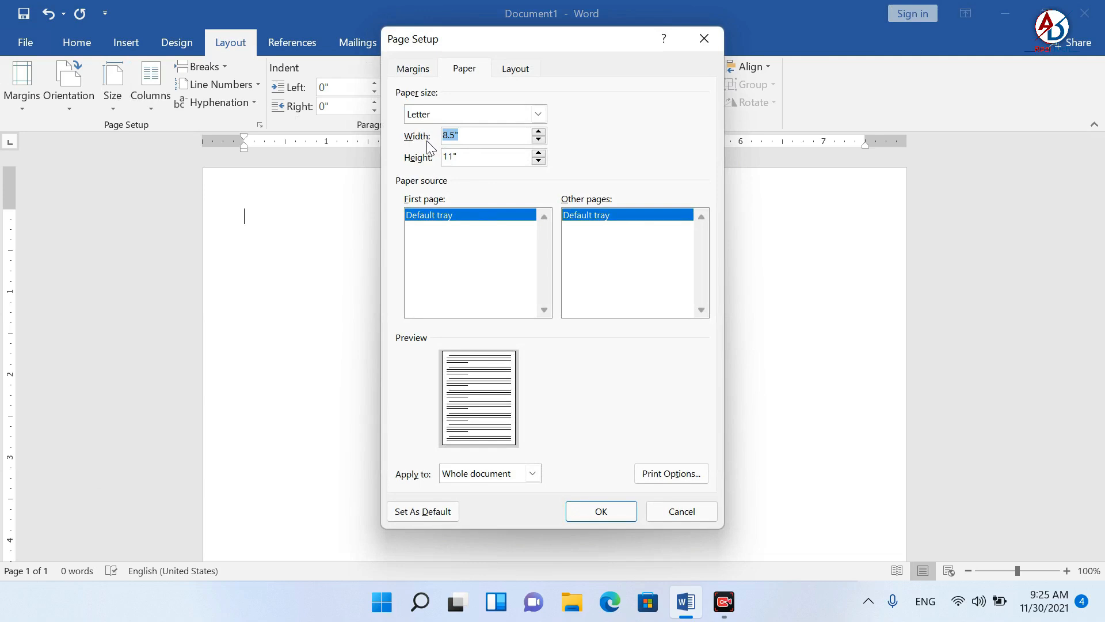
{"action": "type", "text": "4"}
{"action": "left_click_drag", "start_coordinate": [472, 157], "coordinate": [444, 158]}
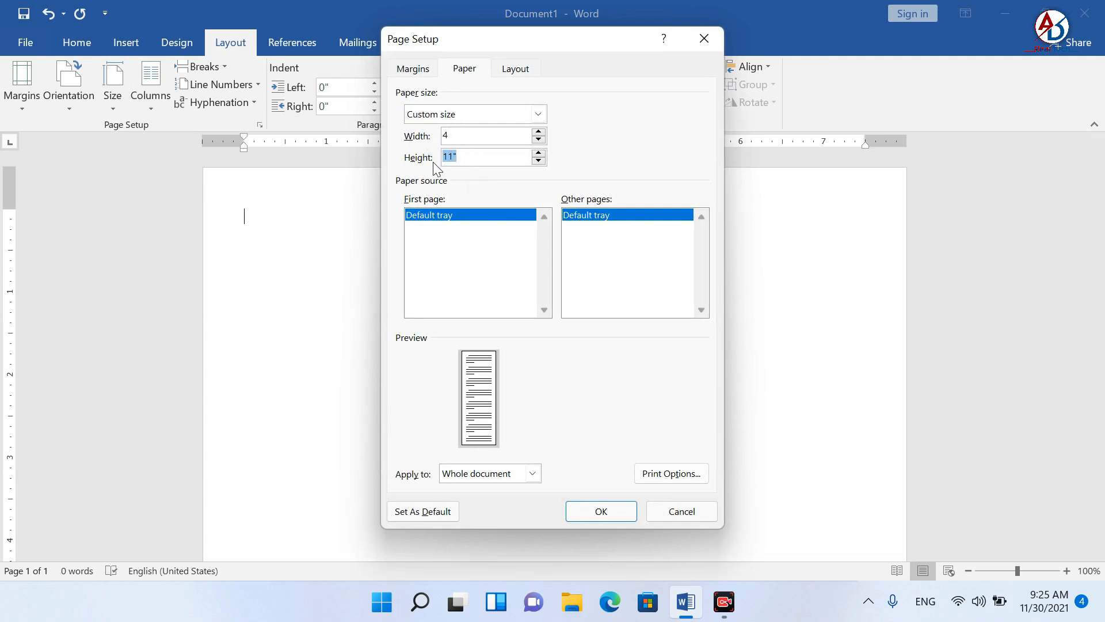
{"action": "type", "text": "6"}
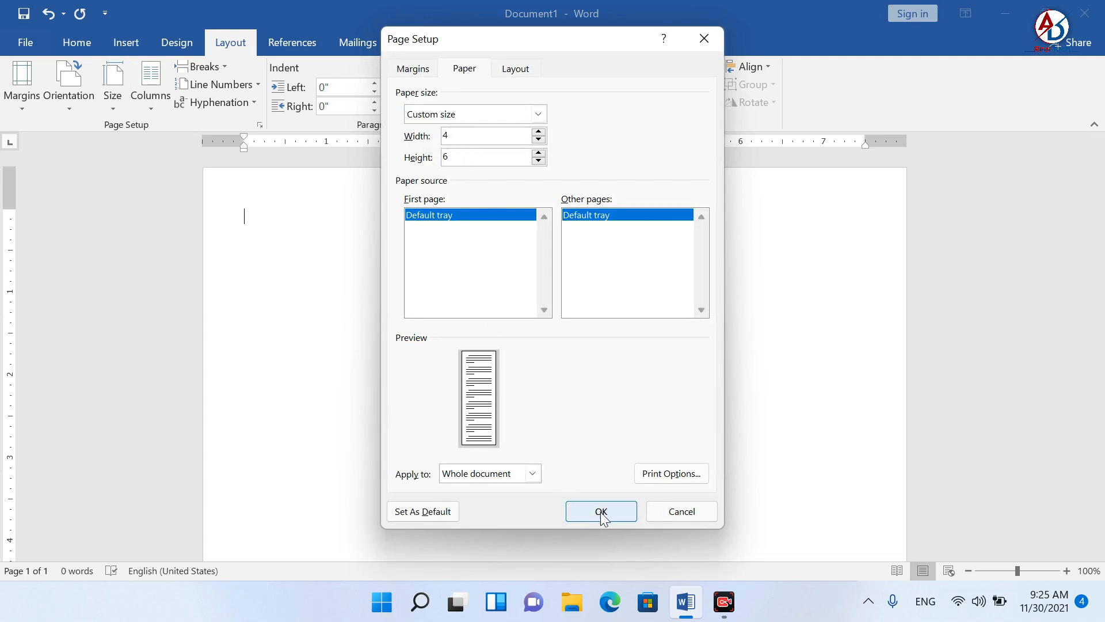
{"action": "left_click", "coordinate": [453, 137]}
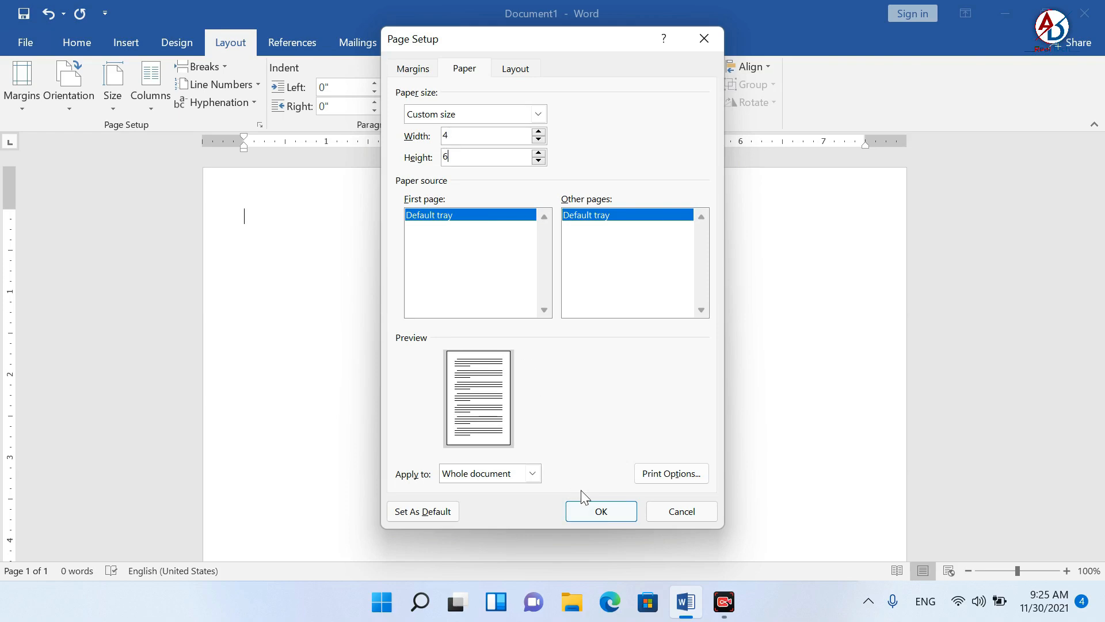
{"action": "left_click", "coordinate": [602, 512]}
Step: Draw a rectangle about 2.97 inches wide and 4.14 inches high in the middle of the page
{"action": "scroll", "coordinate": [671, 295], "scroll_direction": "down", "scroll_amount": 3}
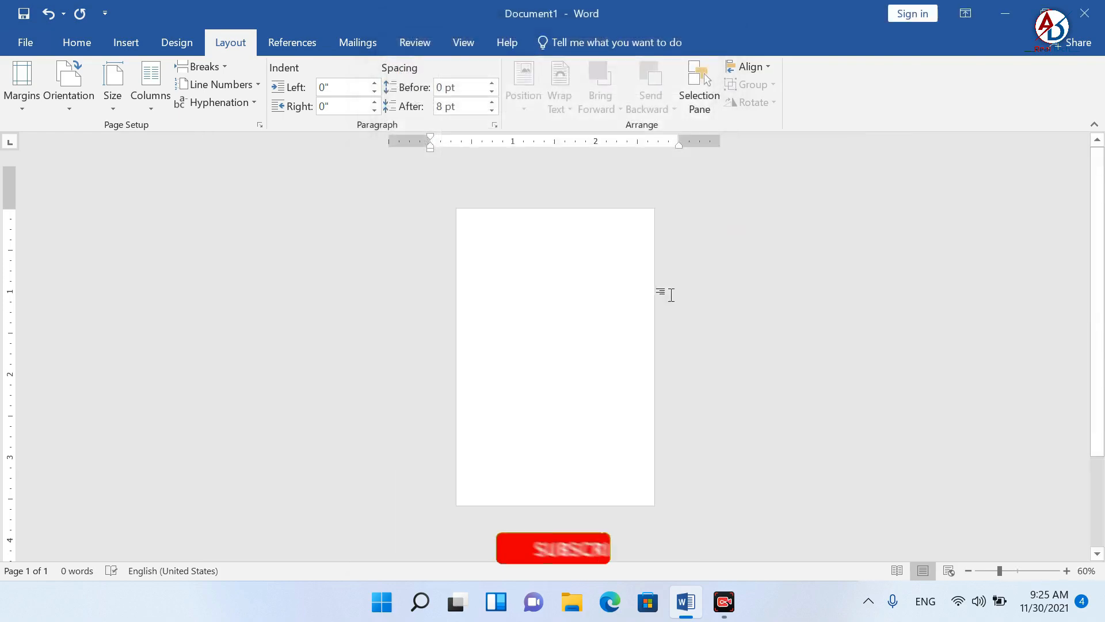
{"action": "left_click", "coordinate": [139, 40]}
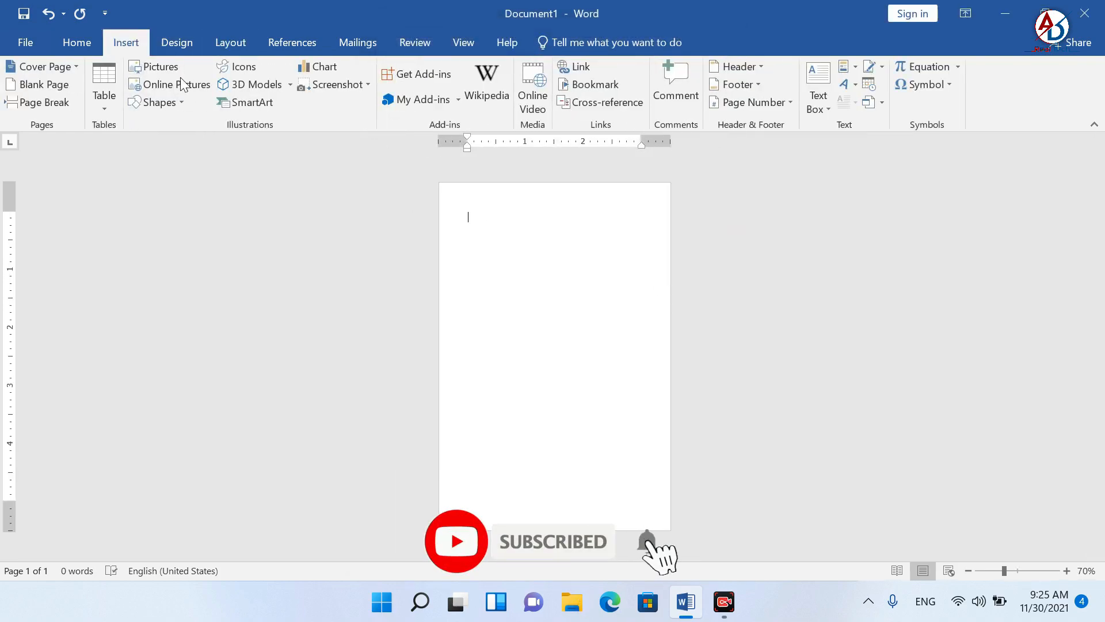
{"action": "left_click", "coordinate": [164, 106]}
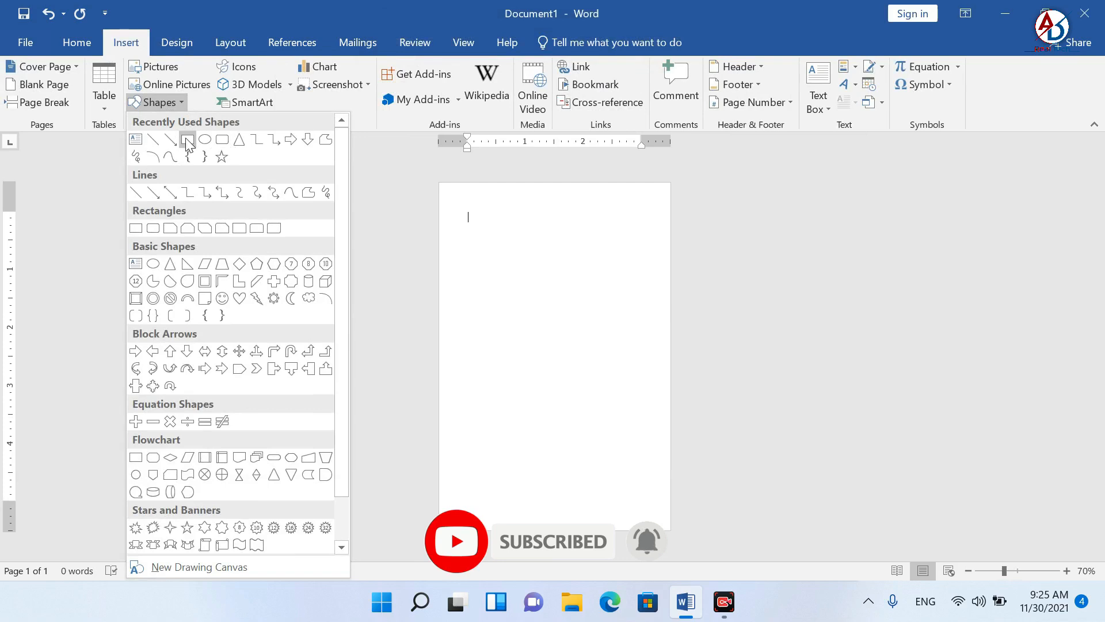
{"action": "left_click", "coordinate": [187, 140]}
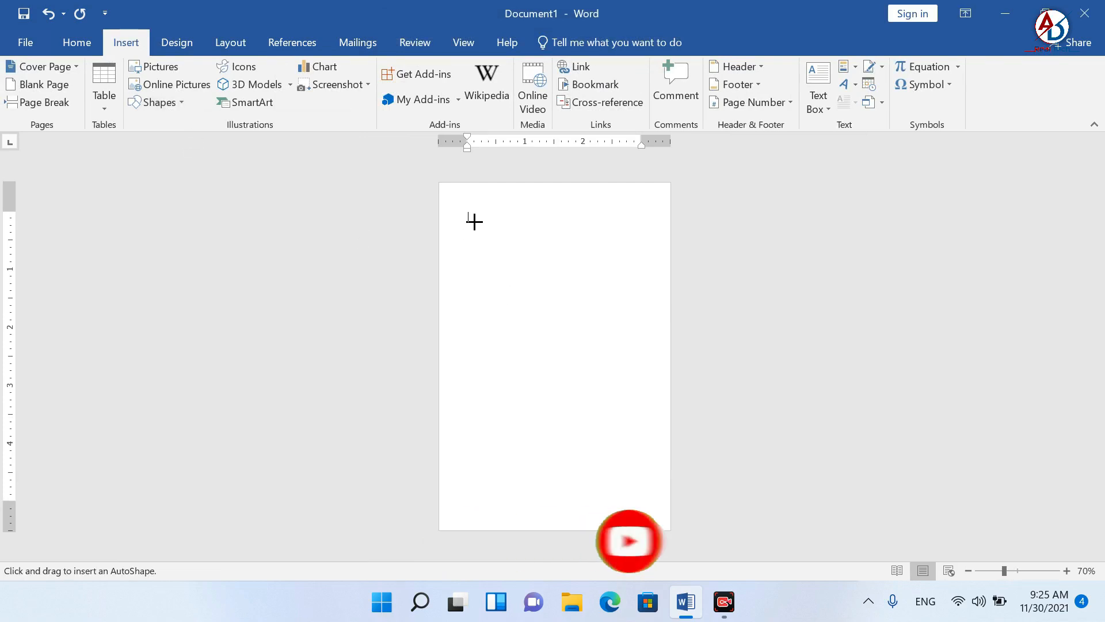
{"action": "mouse_move", "coordinate": [473, 221]}
{"action": "left_mouse_down"}
{"action": "mouse_move", "coordinate": [607, 439]}
{"action": "mouse_move", "coordinate": [647, 462]}
{"action": "left_mouse_up"}
{"action": "right_click", "coordinate": [589, 354]}
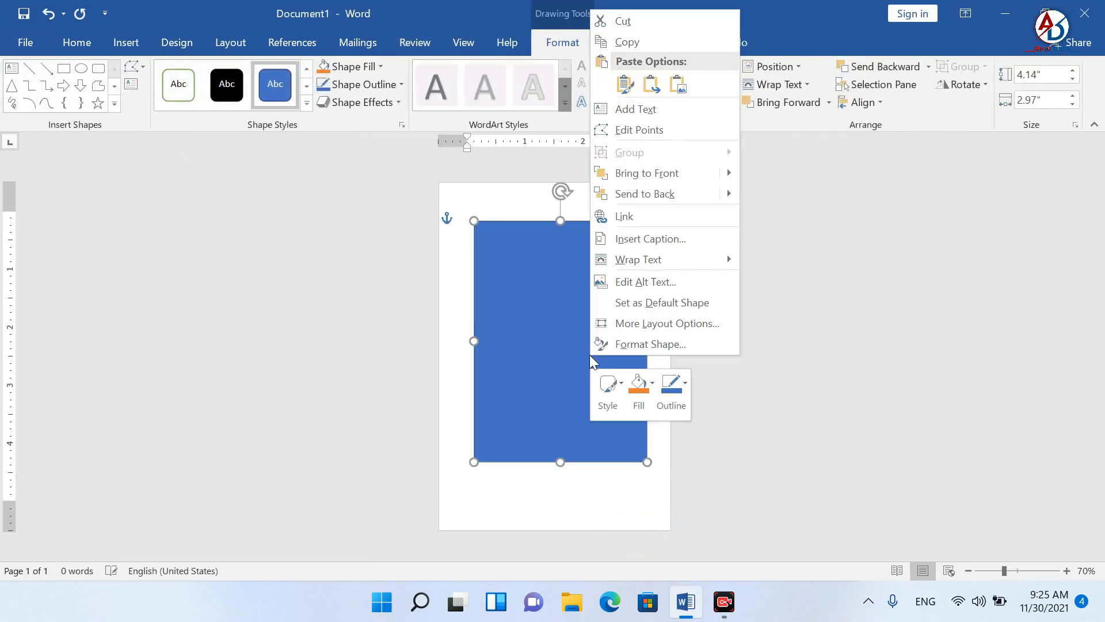
{"action": "left_click", "coordinate": [648, 343]}
{"action": "left_click", "coordinate": [880, 216]}
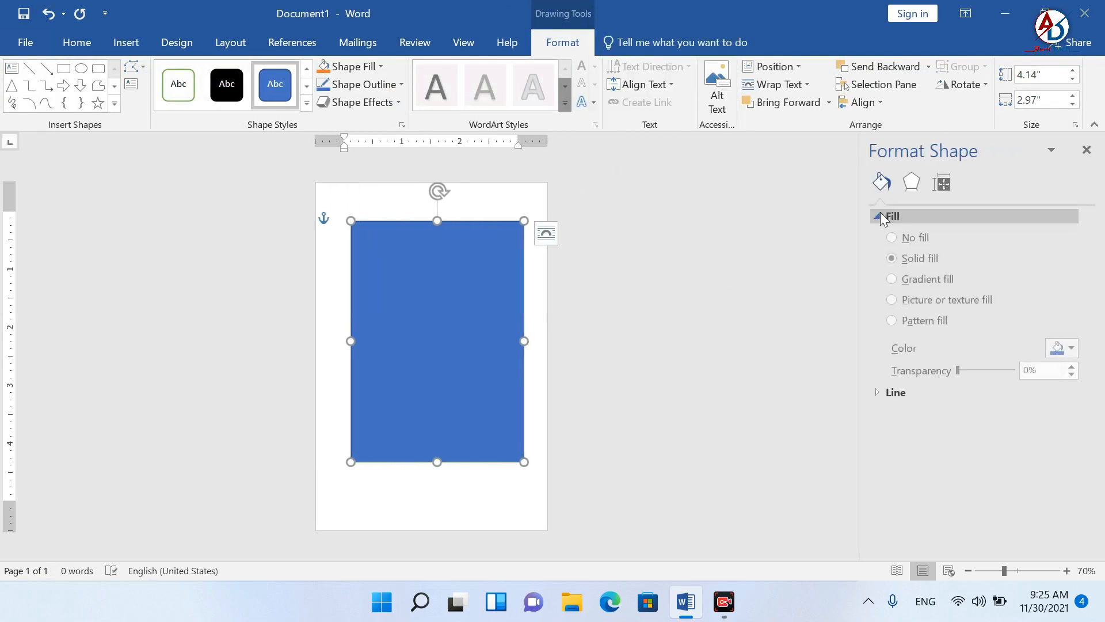
{"action": "left_click", "coordinate": [924, 300]}
{"action": "left_click", "coordinate": [906, 369]}
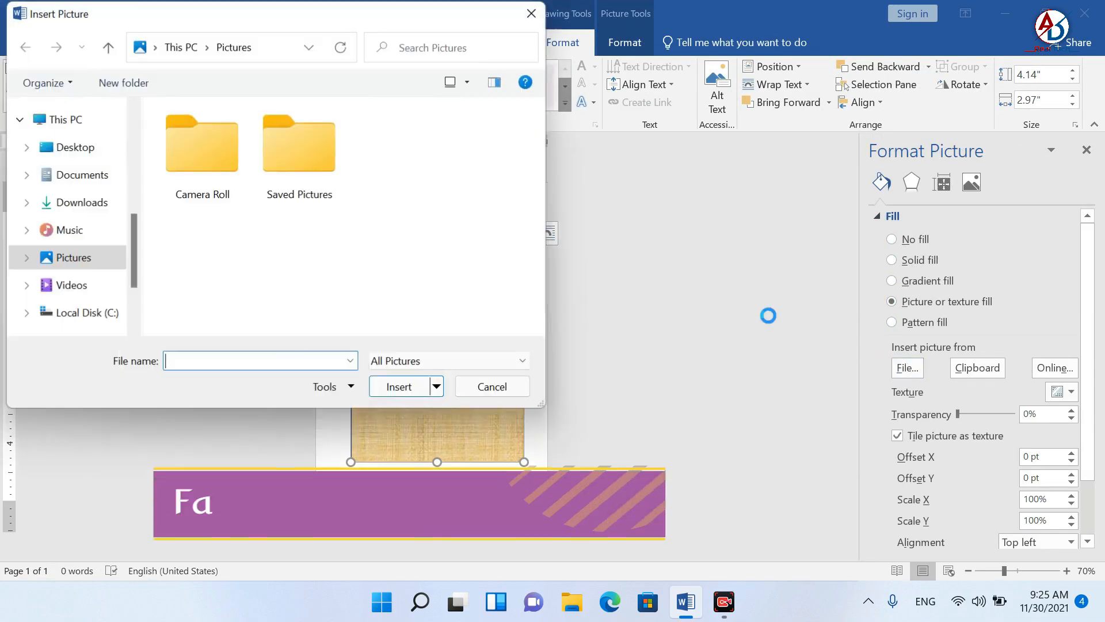
{"action": "left_click", "coordinate": [63, 147]}
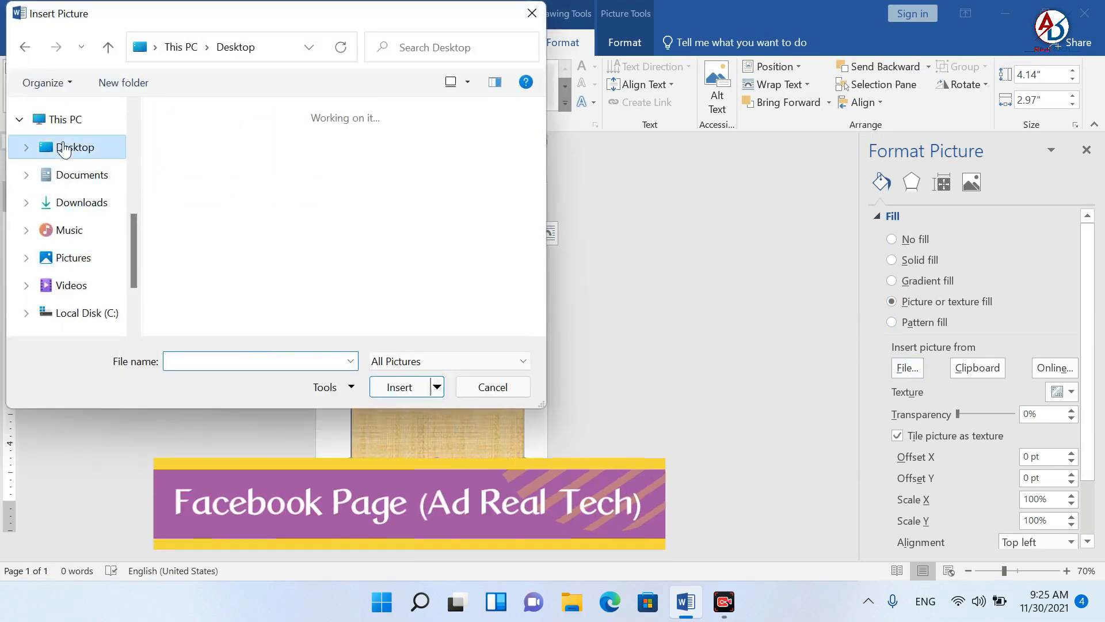
{"action": "double_click", "coordinate": [229, 167]}
{"action": "left_click", "coordinate": [298, 181]}
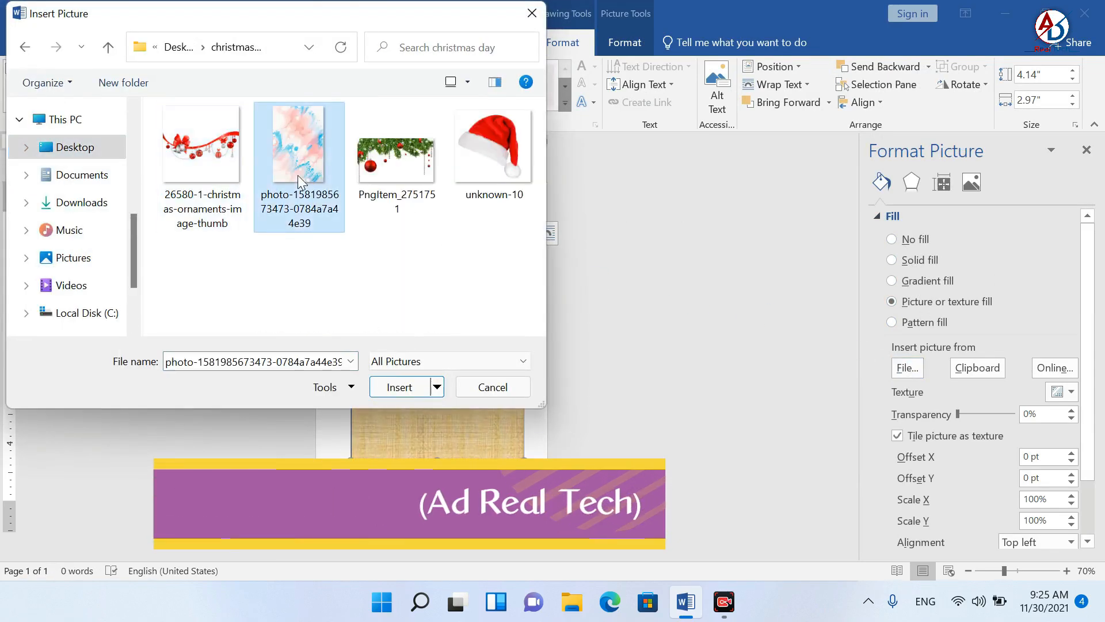
{"action": "left_click", "coordinate": [400, 387]}
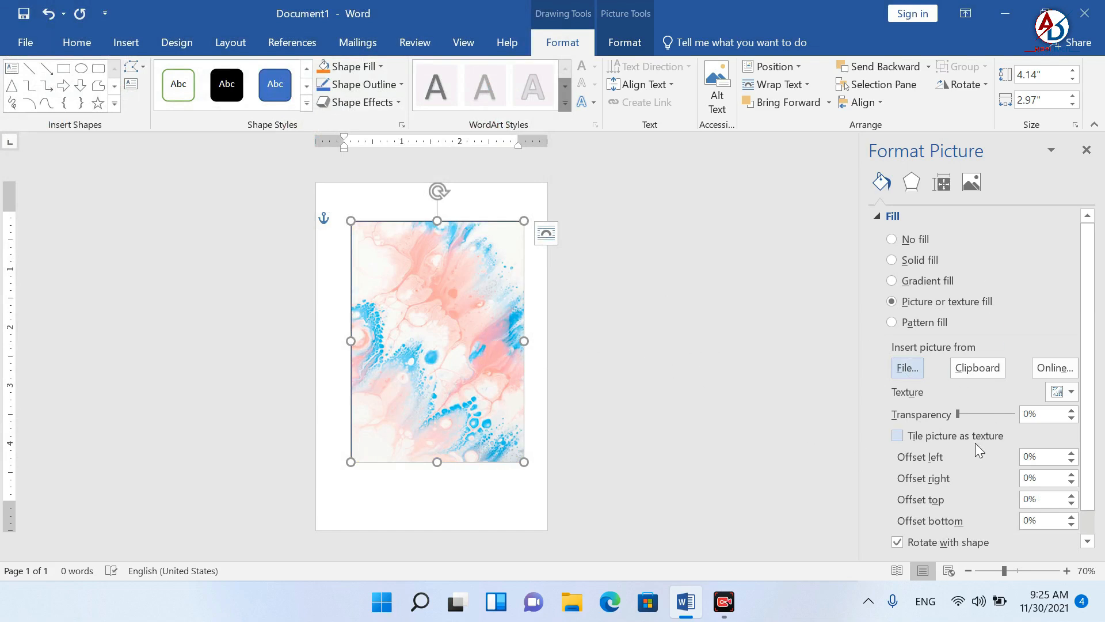
Step: Remove the picture rectangle's outline and stretch it over the whole page, about 3.99 by 5.97 inches
{"action": "scroll", "coordinate": [975, 443], "scroll_direction": "down", "scroll_amount": 1}
{"action": "left_click", "coordinate": [880, 538]}
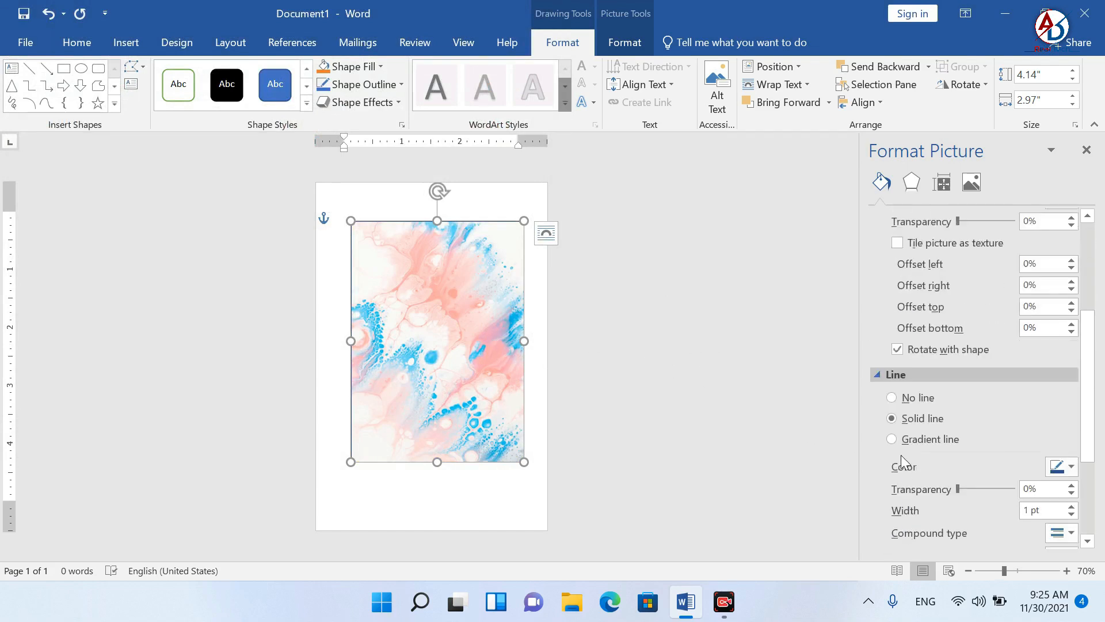
{"action": "left_click", "coordinate": [891, 397]}
{"action": "left_click", "coordinate": [752, 382]}
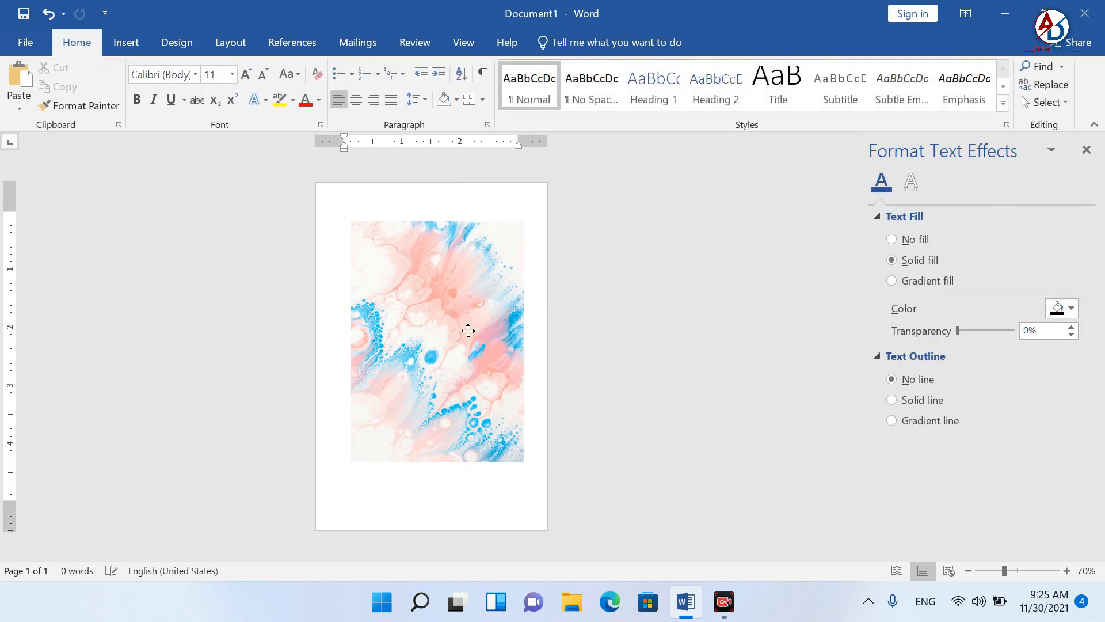
{"action": "left_click_drag", "start_coordinate": [466, 328], "coordinate": [432, 291]}
{"action": "left_click_drag", "start_coordinate": [489, 424], "coordinate": [555, 534]}
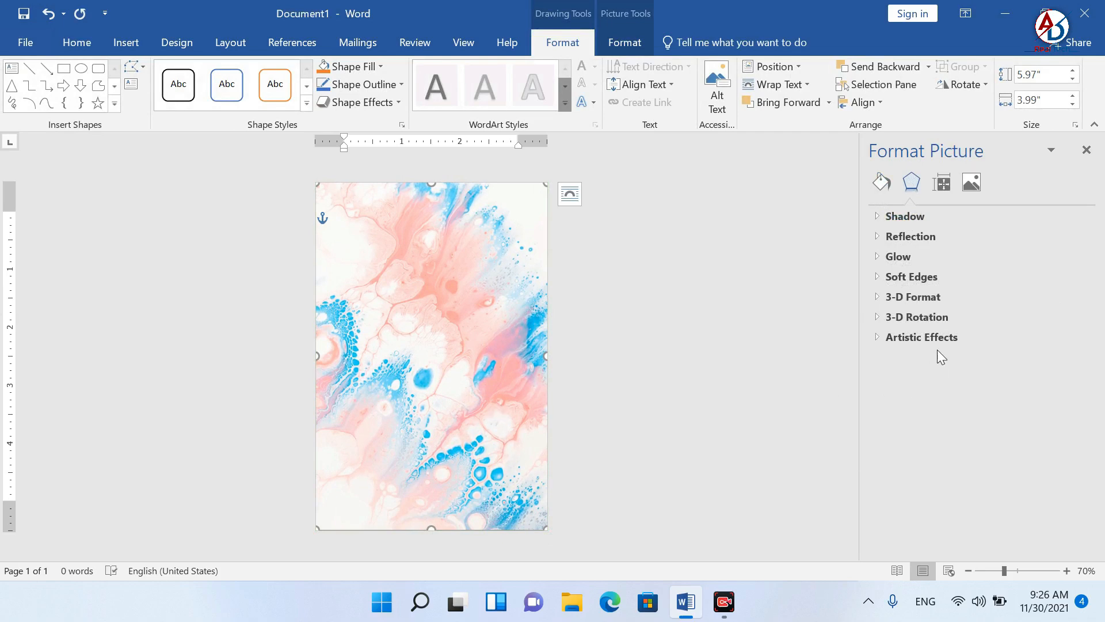
Step: Set the background rectangle's picture fill transparency to 82% and close the formatting pane
{"action": "left_click", "coordinate": [882, 183]}
{"action": "scroll", "coordinate": [977, 432], "scroll_direction": "down", "scroll_amount": 2}
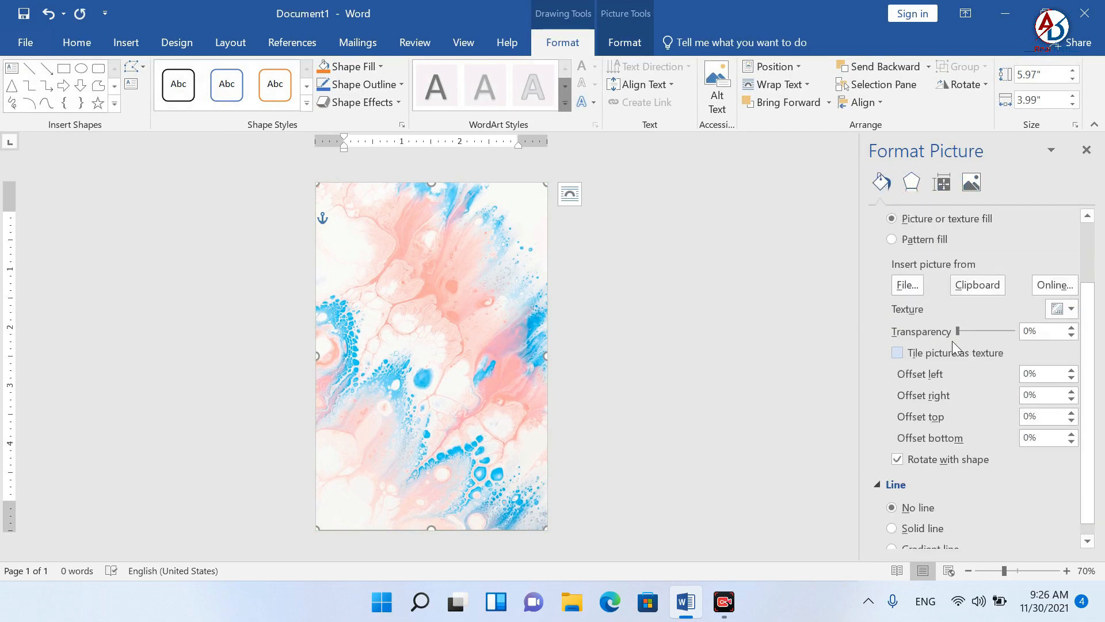
{"action": "left_click_drag", "start_coordinate": [958, 331], "coordinate": [1005, 329]}
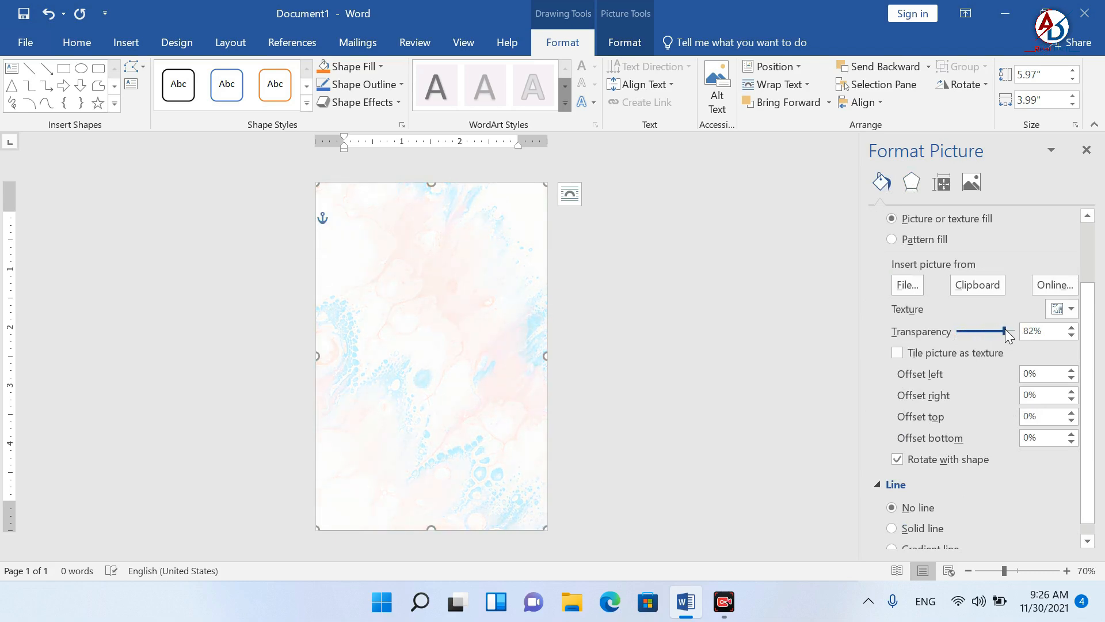
{"action": "left_click", "coordinate": [666, 343]}
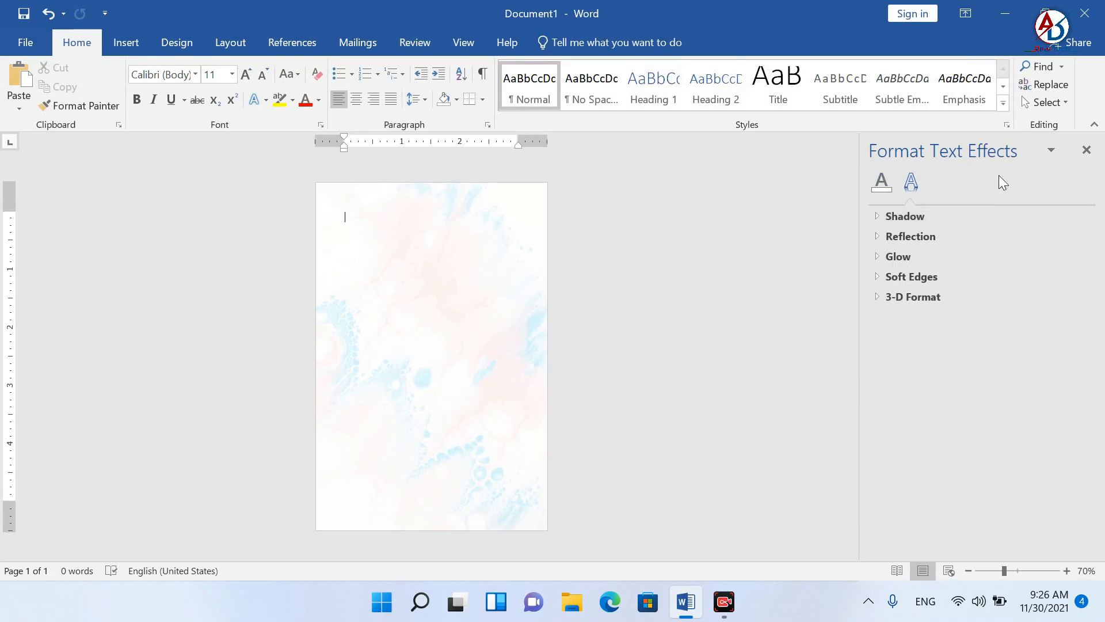
{"action": "left_click", "coordinate": [1087, 153]}
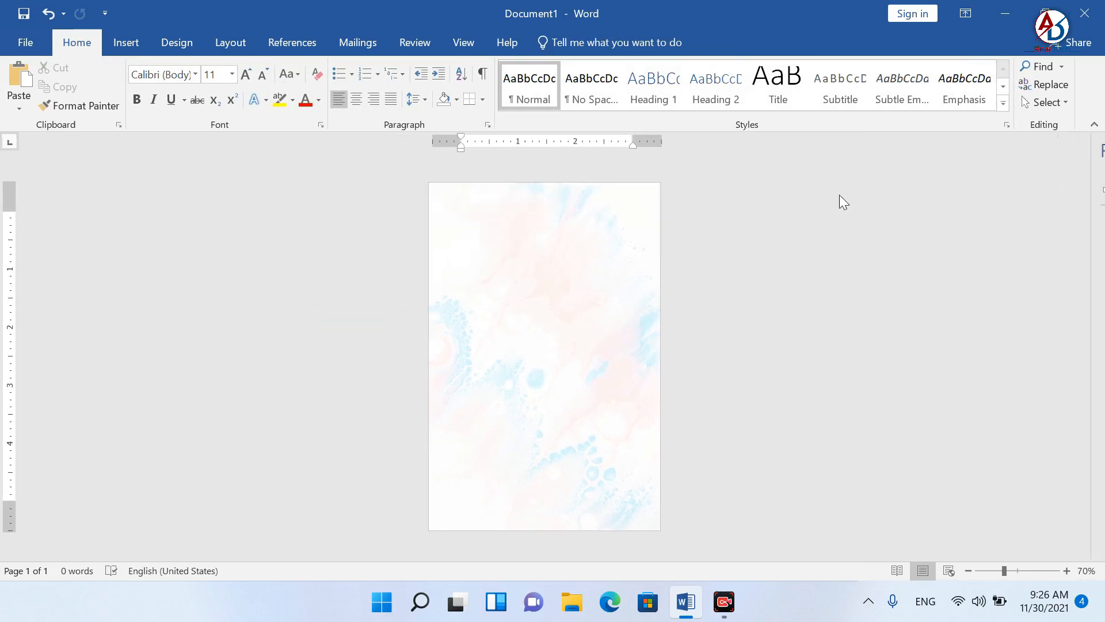
Step: Insert the Christmas garland picture PngItem_2751751 from the christmas day folder
{"action": "left_click", "coordinate": [133, 43]}
{"action": "left_click", "coordinate": [158, 62]}
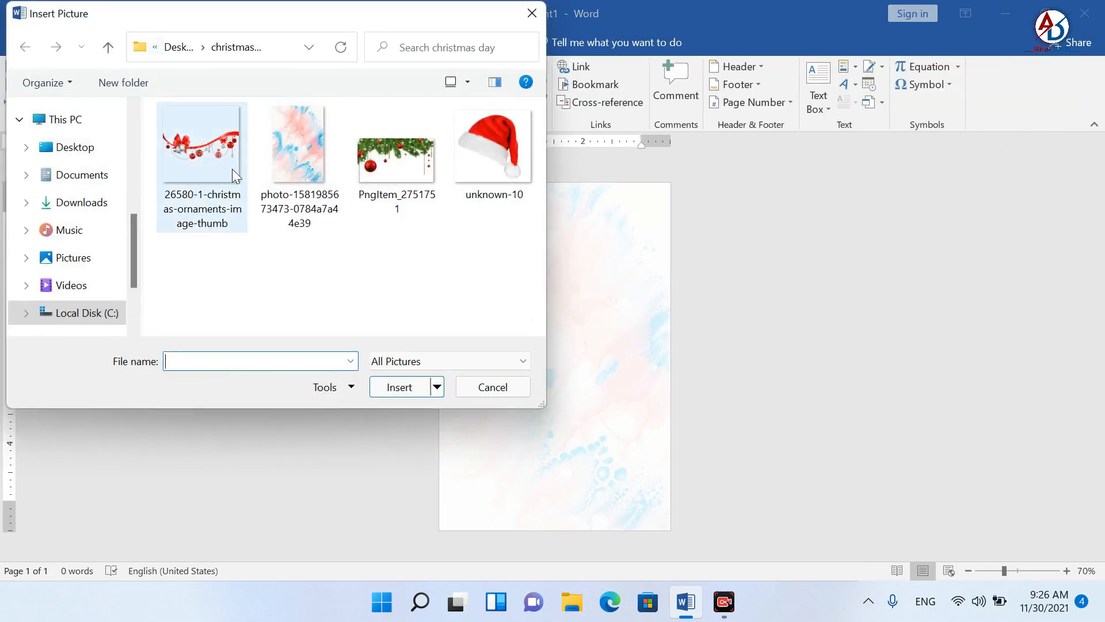
{"action": "left_click", "coordinate": [373, 172]}
{"action": "left_click", "coordinate": [401, 388]}
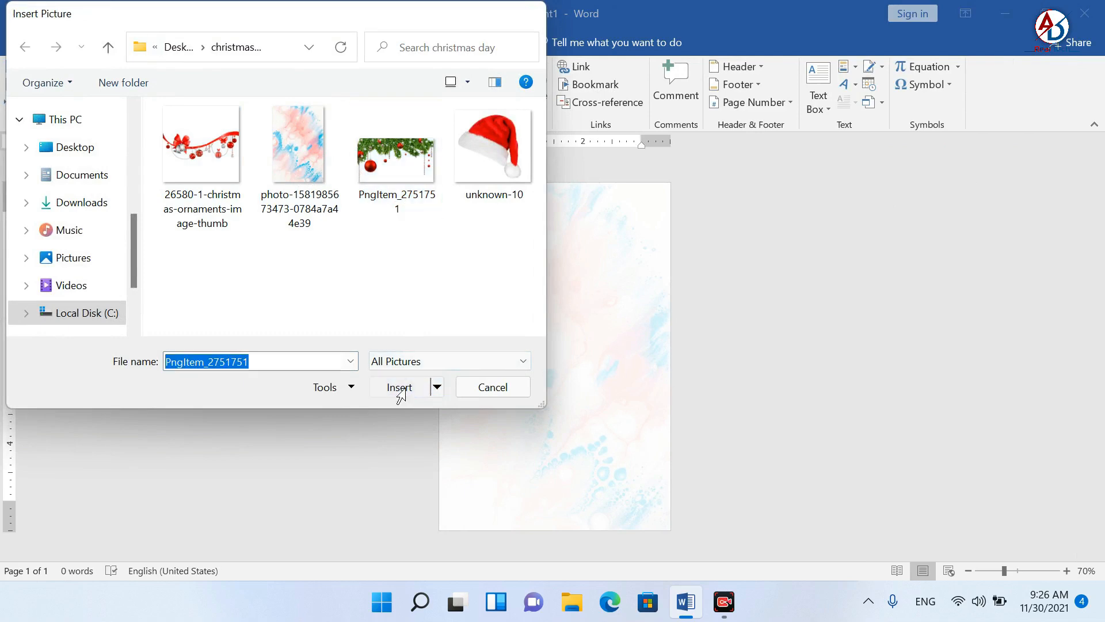
Step: Set the garland picture in front of text and fit it along the page's top edge at full page width
{"action": "scroll", "coordinate": [580, 267], "scroll_direction": "up", "scroll_amount": 3, "text": "ctrl"}
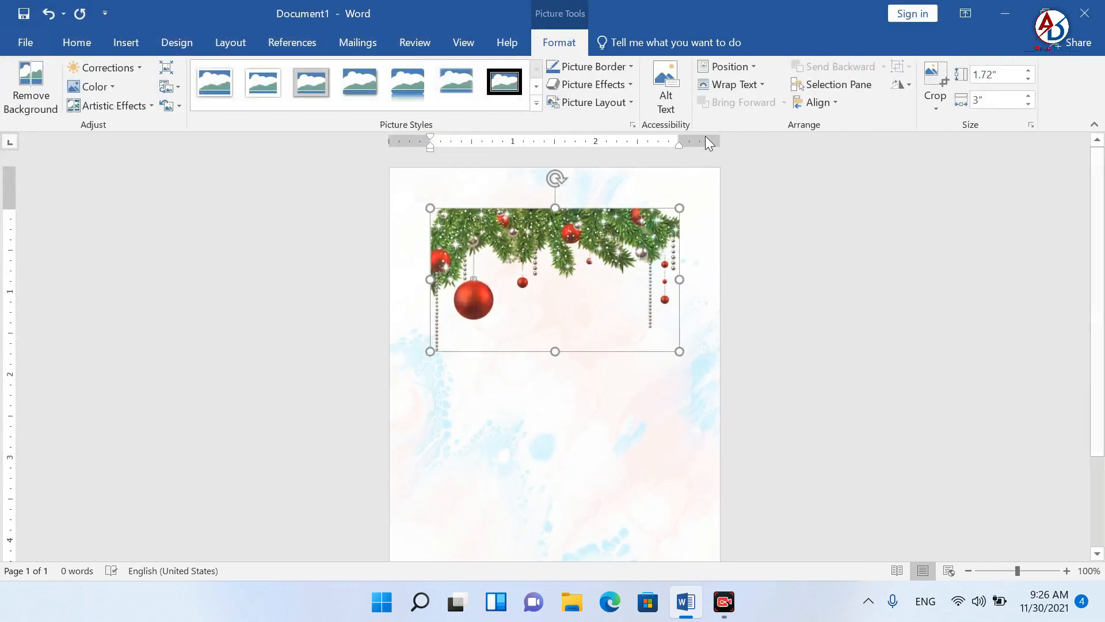
{"action": "left_click", "coordinate": [741, 85]}
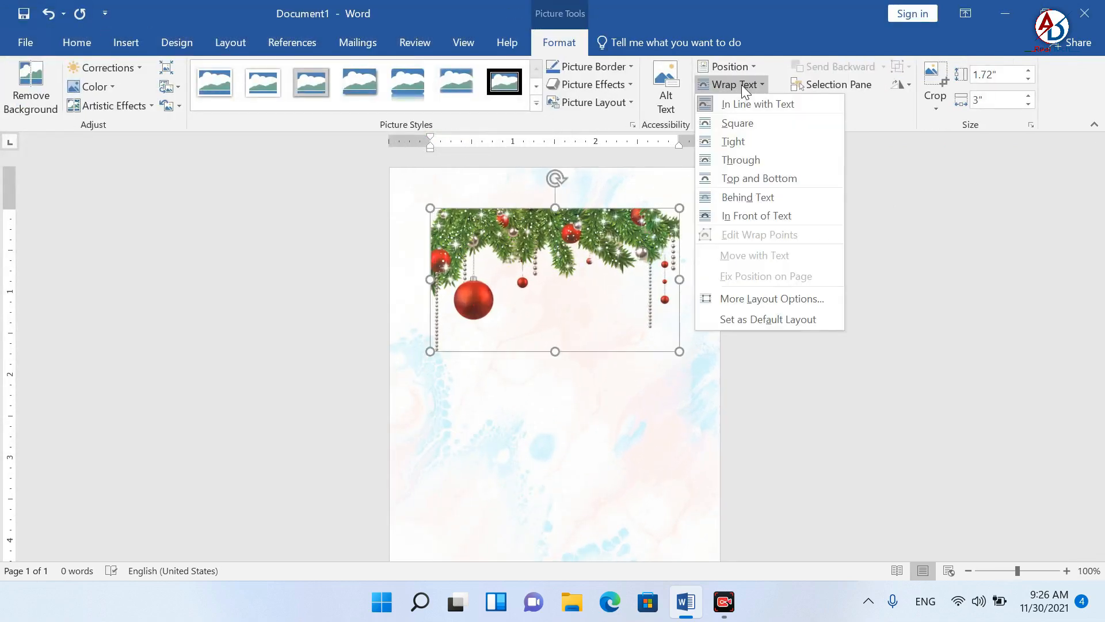
{"action": "left_click", "coordinate": [754, 214]}
{"action": "left_click_drag", "start_coordinate": [572, 246], "coordinate": [539, 197]}
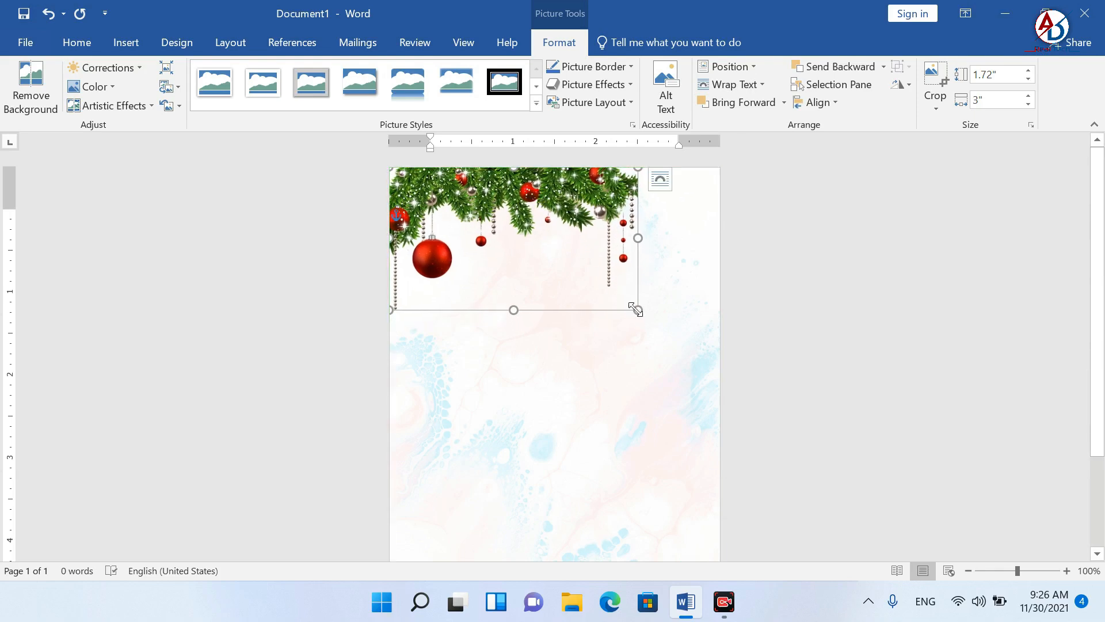
{"action": "left_click_drag", "start_coordinate": [635, 309], "coordinate": [691, 357]}
{"action": "left_click", "coordinate": [799, 437]}
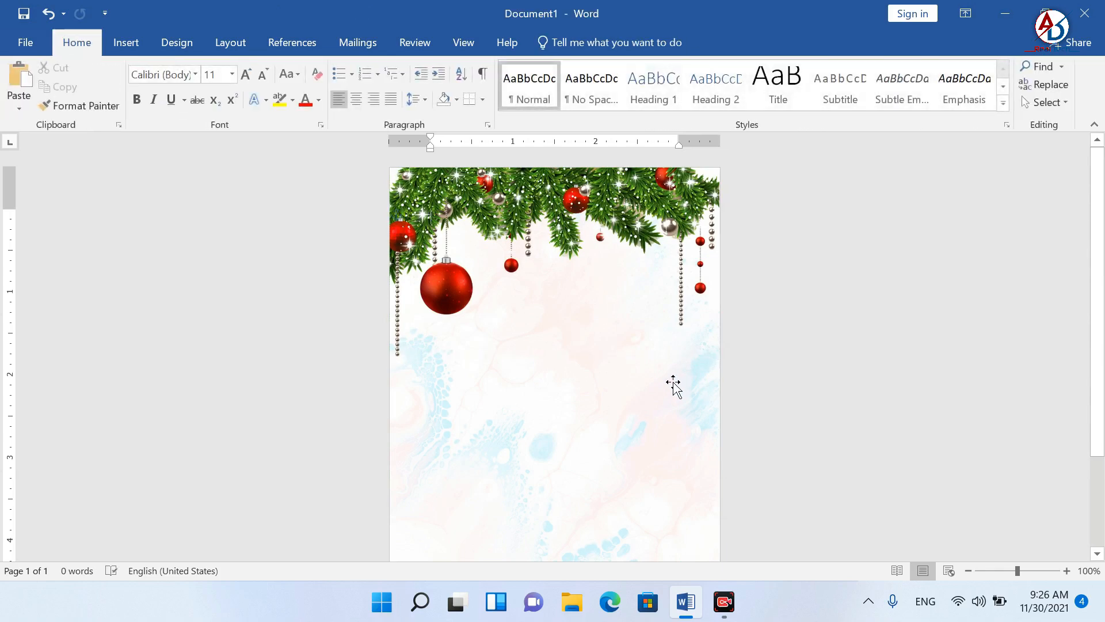
Step: Insert the red ribbon ornaments picture 26580-1-christmas-ornaments-image-thumb
{"action": "scroll", "coordinate": [673, 385], "scroll_direction": "down", "scroll_amount": 4}
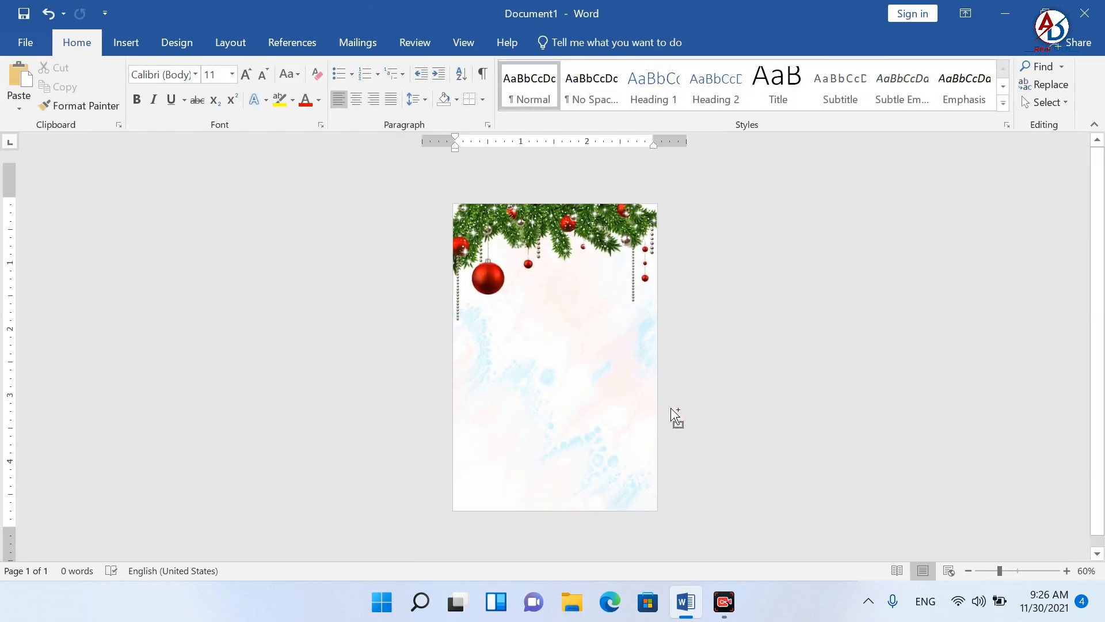
{"action": "scroll", "coordinate": [673, 414], "scroll_direction": "up", "scroll_amount": 1}
{"action": "left_click", "coordinate": [133, 43]}
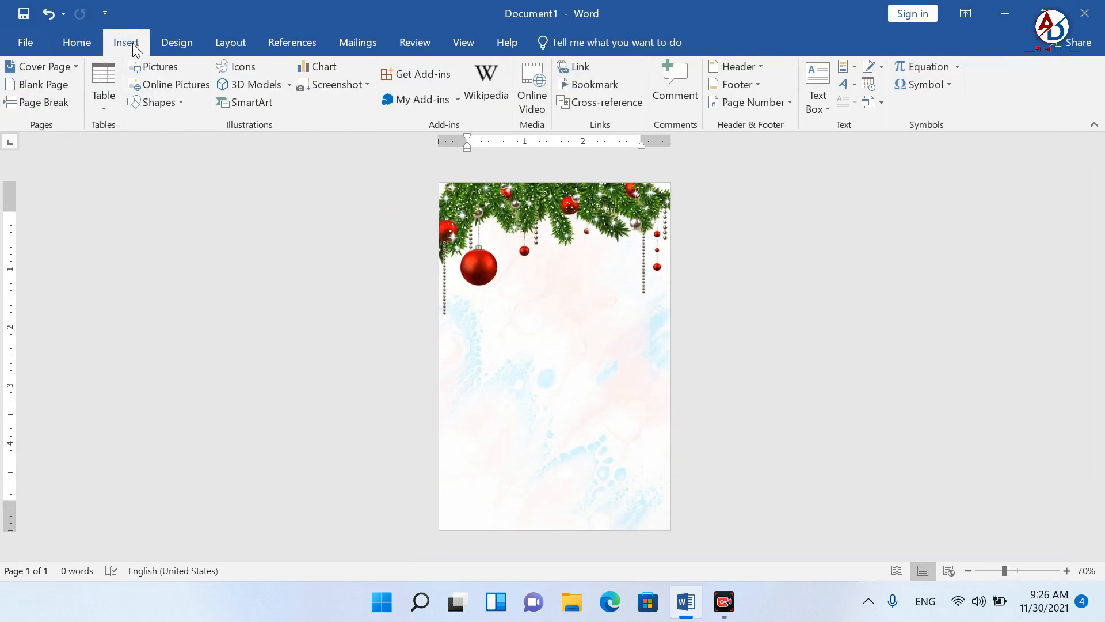
{"action": "left_click", "coordinate": [154, 68]}
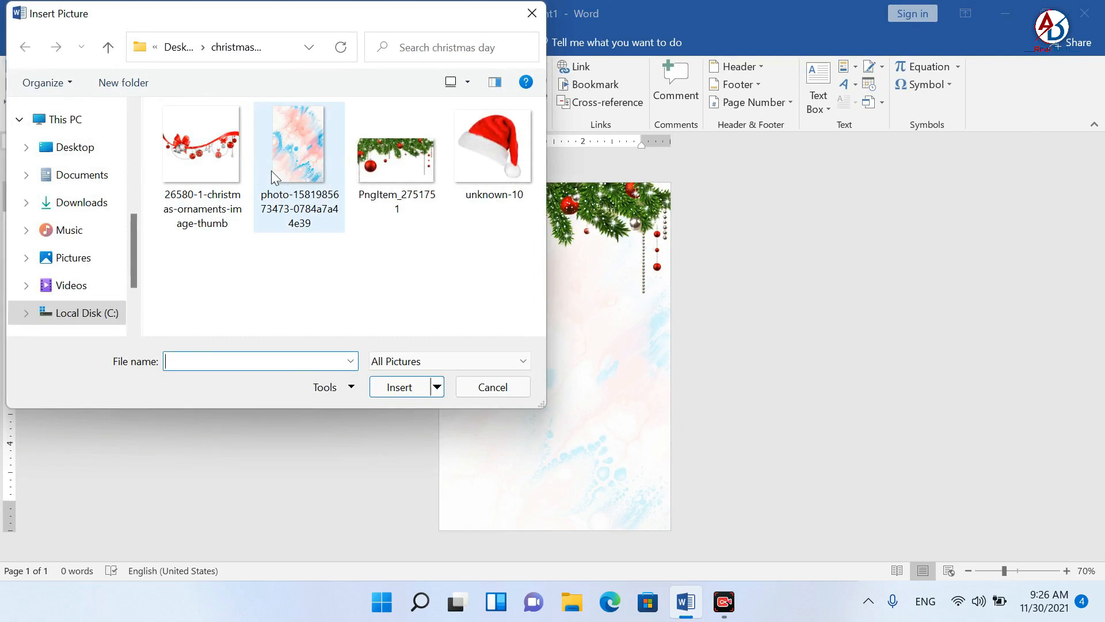
{"action": "left_click", "coordinate": [195, 165]}
{"action": "left_click", "coordinate": [403, 389]}
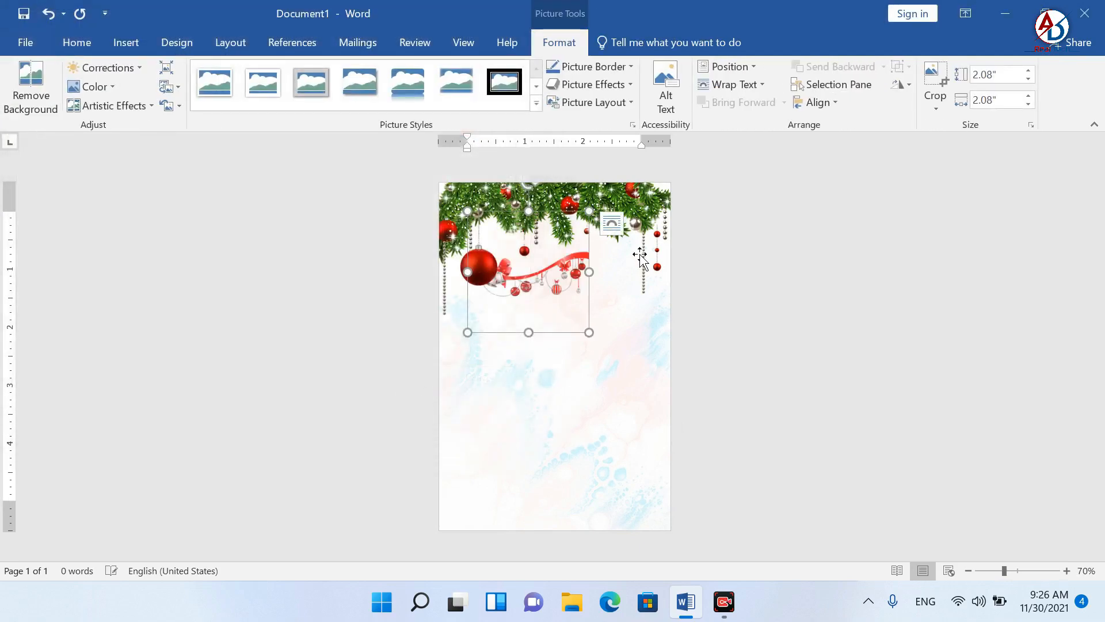
Step: Set the ribbon ornaments picture in front of text and move it to the lower half of the page
{"action": "left_click", "coordinate": [739, 86]}
{"action": "left_click", "coordinate": [769, 215]}
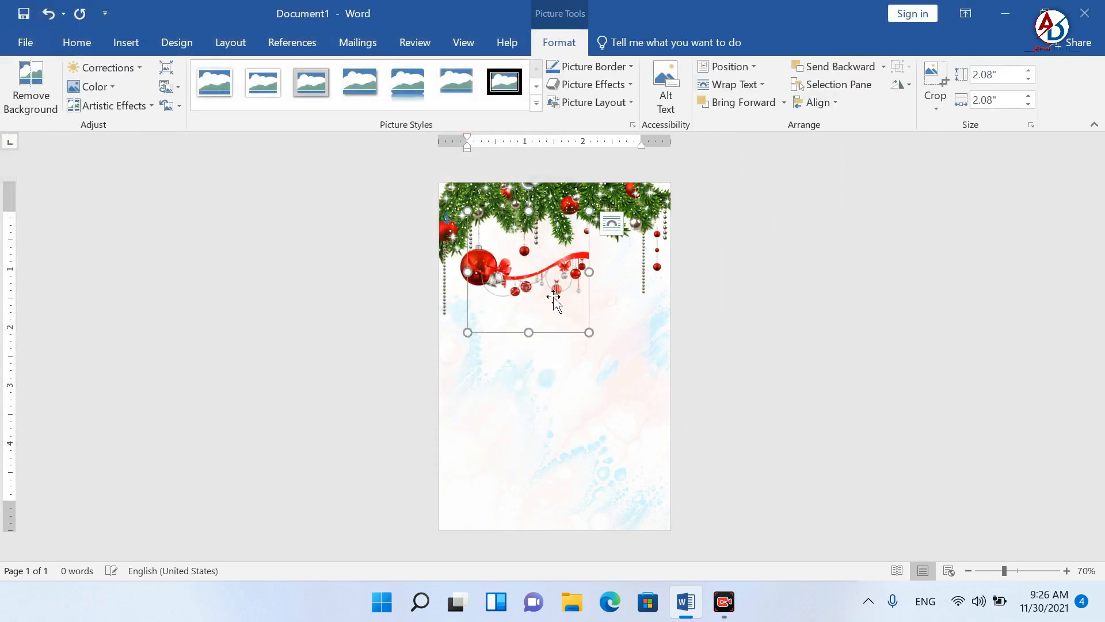
{"action": "left_click_drag", "start_coordinate": [544, 379], "coordinate": [556, 430]}
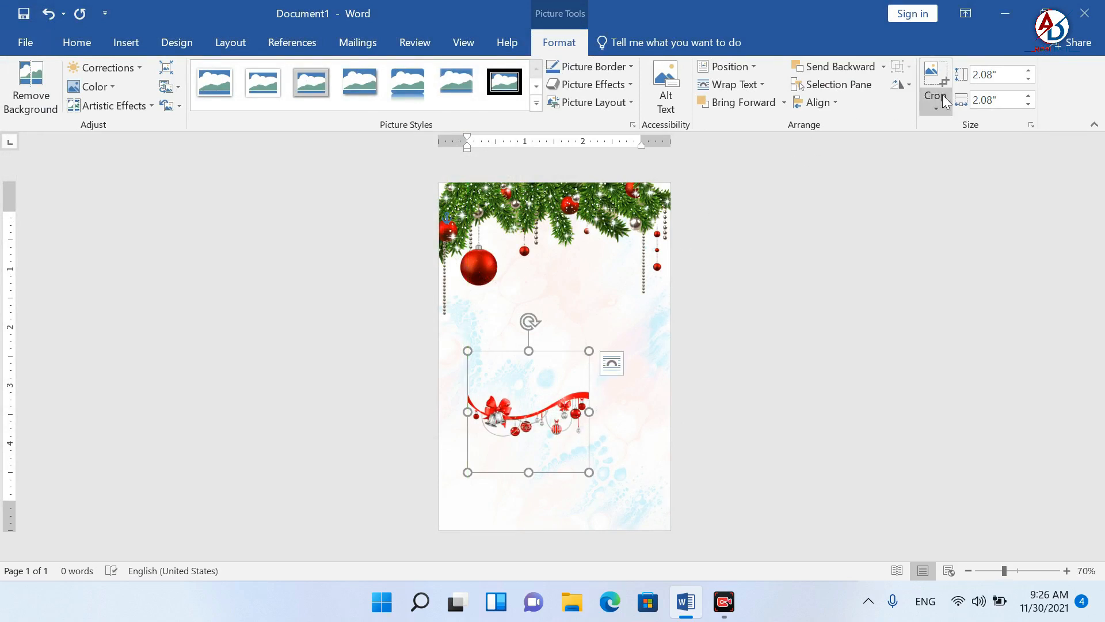
Step: Flip the ribbon ornaments picture vertically and fit it along the page's bottom edge, enlarged to about 4.06" square
{"action": "left_click", "coordinate": [907, 88]}
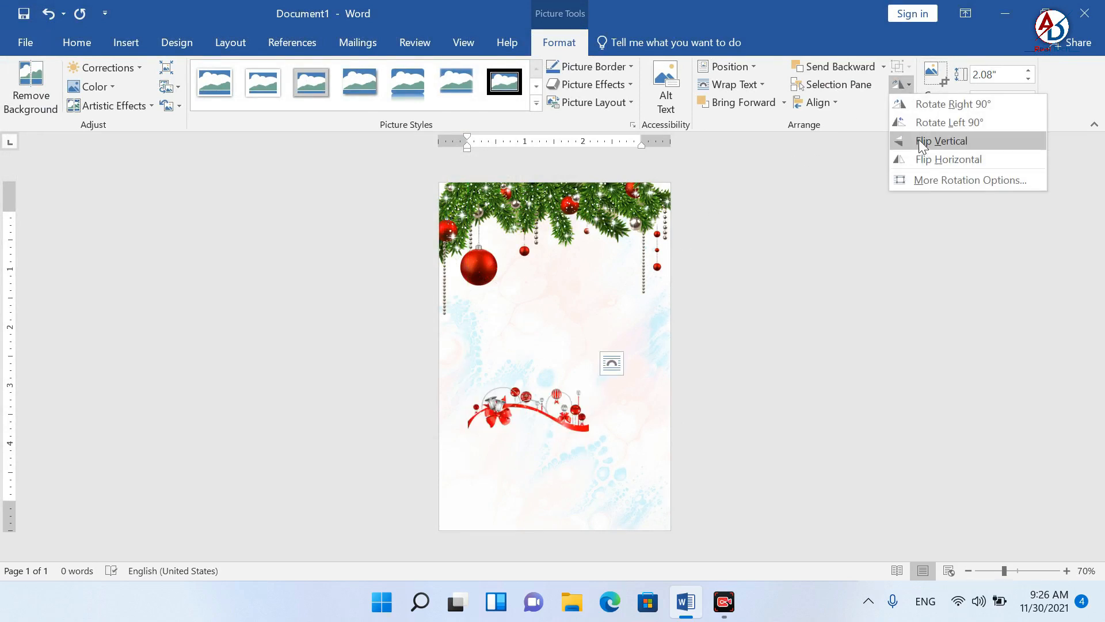
{"action": "left_click", "coordinate": [918, 140]}
{"action": "left_click_drag", "start_coordinate": [515, 439], "coordinate": [486, 448]}
{"action": "left_click_drag", "start_coordinate": [557, 478], "coordinate": [688, 567]}
{"action": "left_click_drag", "start_coordinate": [639, 469], "coordinate": [640, 514]}
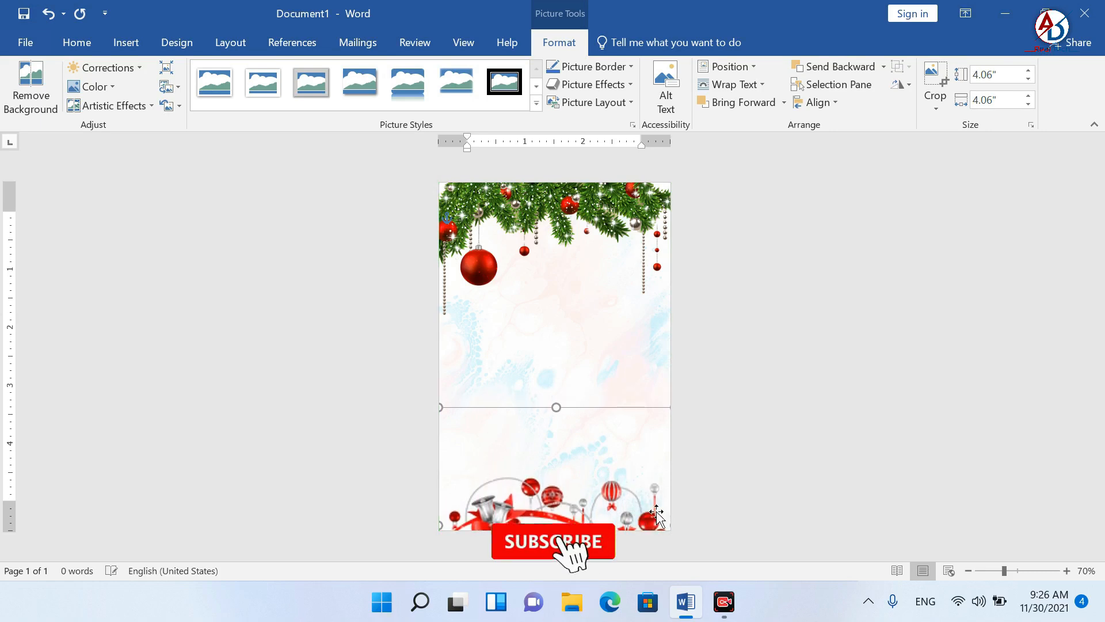
{"action": "left_click", "coordinate": [684, 406]}
{"action": "scroll", "coordinate": [685, 406], "scroll_direction": "down", "scroll_amount": 3}
{"action": "scroll", "coordinate": [685, 406], "scroll_direction": "up", "scroll_amount": 3}
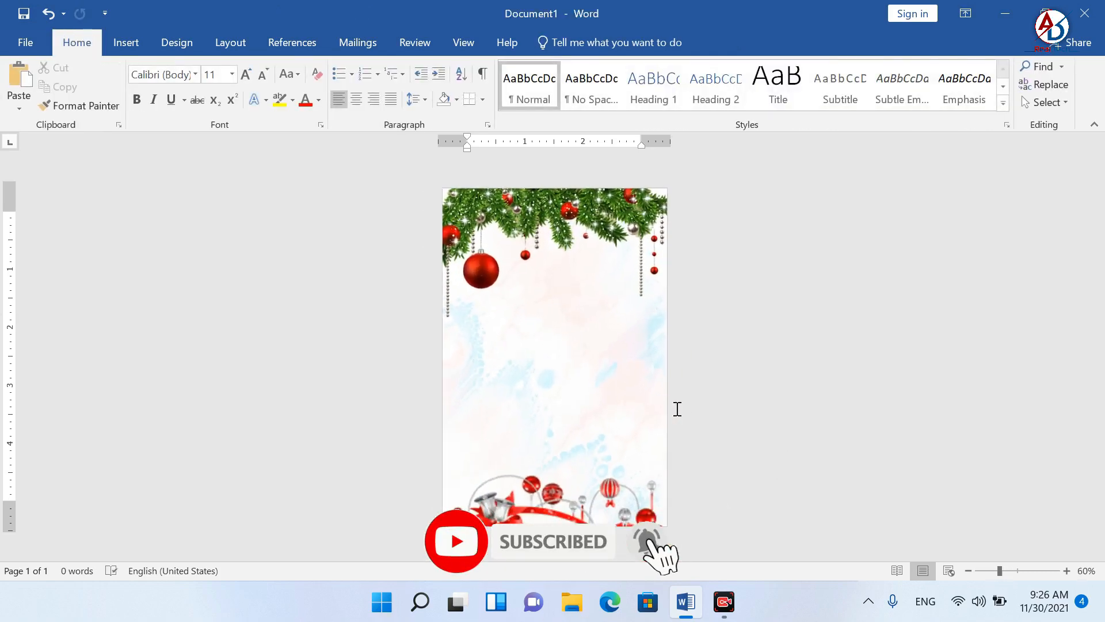
{"action": "scroll", "coordinate": [676, 429], "scroll_direction": "down", "scroll_amount": 1}
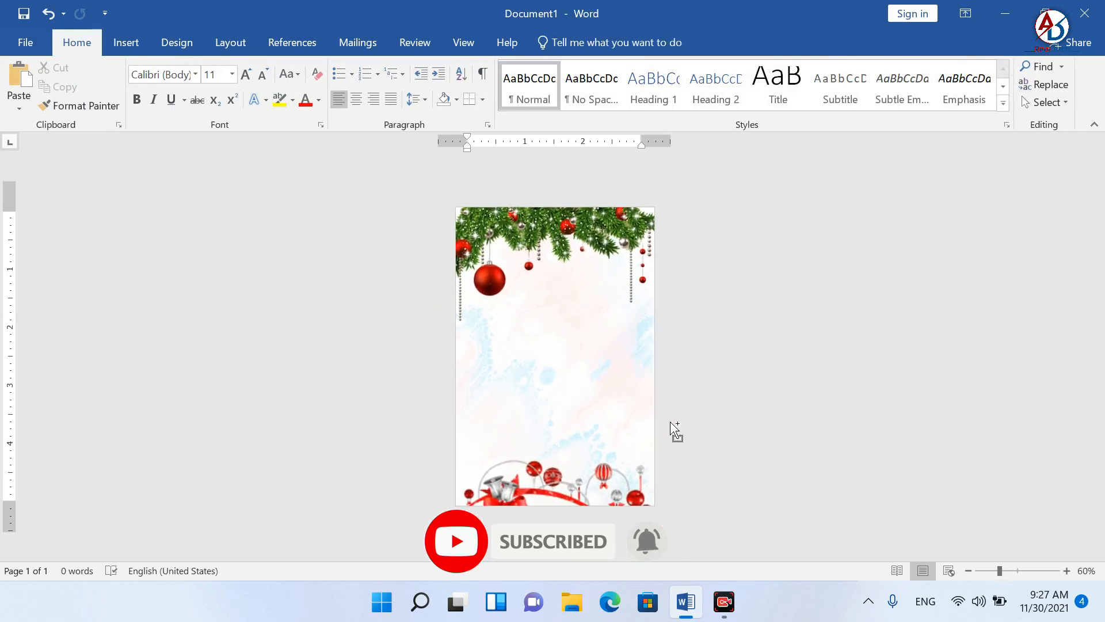
Step: Insert a WordArt text box with plain black fill and place it in the middle of the card
{"action": "left_click", "coordinate": [125, 39]}
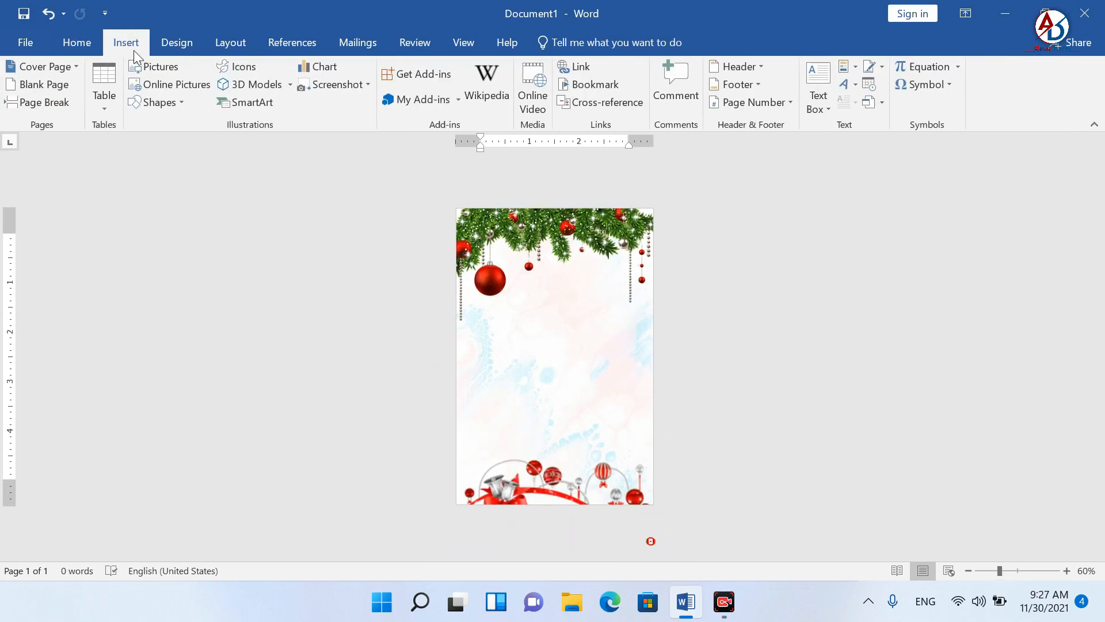
{"action": "left_click", "coordinate": [852, 86]}
{"action": "left_click", "coordinate": [858, 123]}
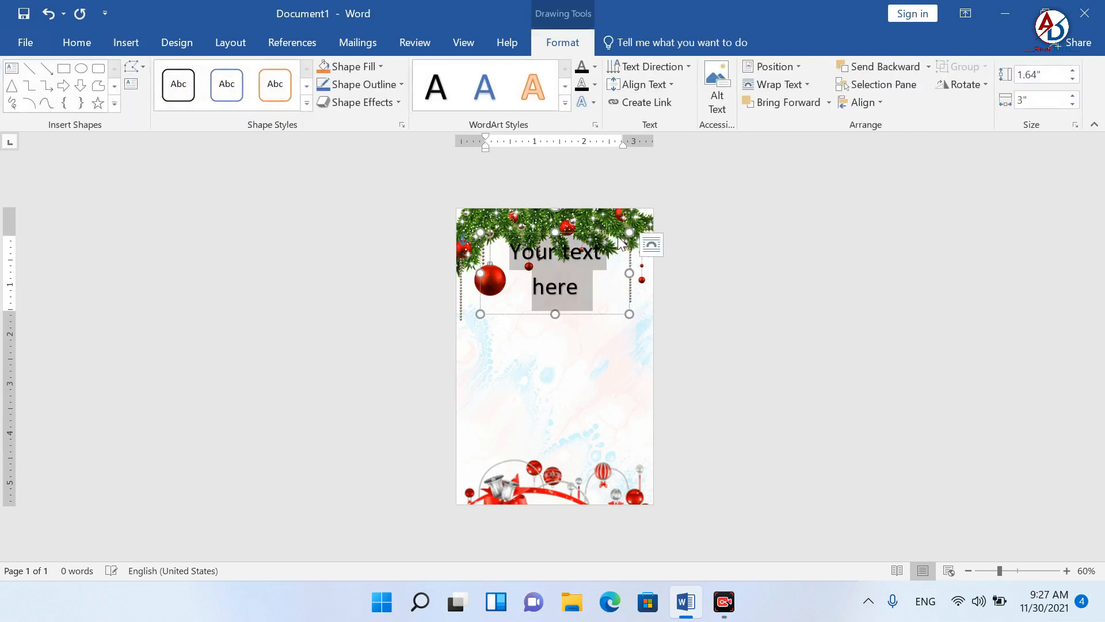
{"action": "left_click_drag", "start_coordinate": [583, 229], "coordinate": [581, 316]}
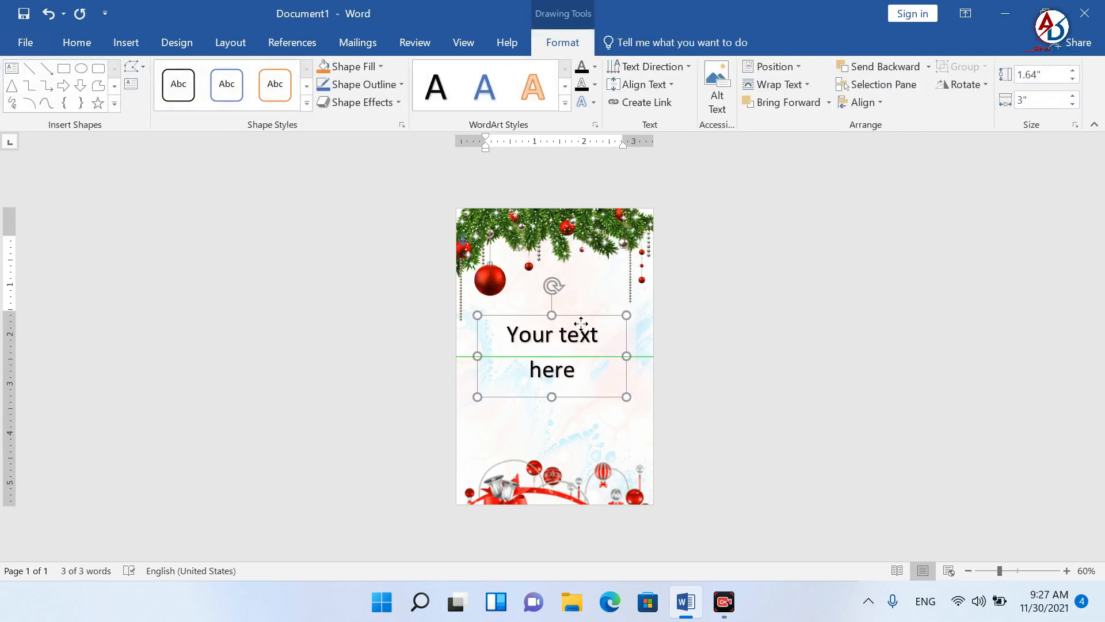
Step: Clear the WordArt text's formatting, apply the No Spacing style and enlarge the font size to 28
{"action": "left_click", "coordinate": [78, 43]}
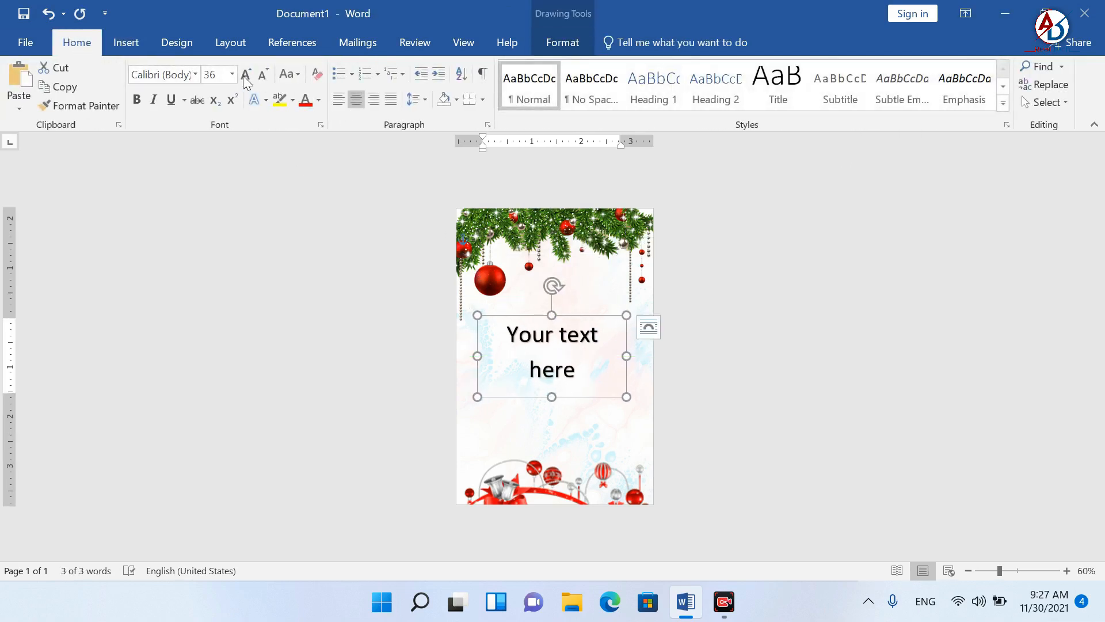
{"action": "left_click", "coordinate": [315, 74]}
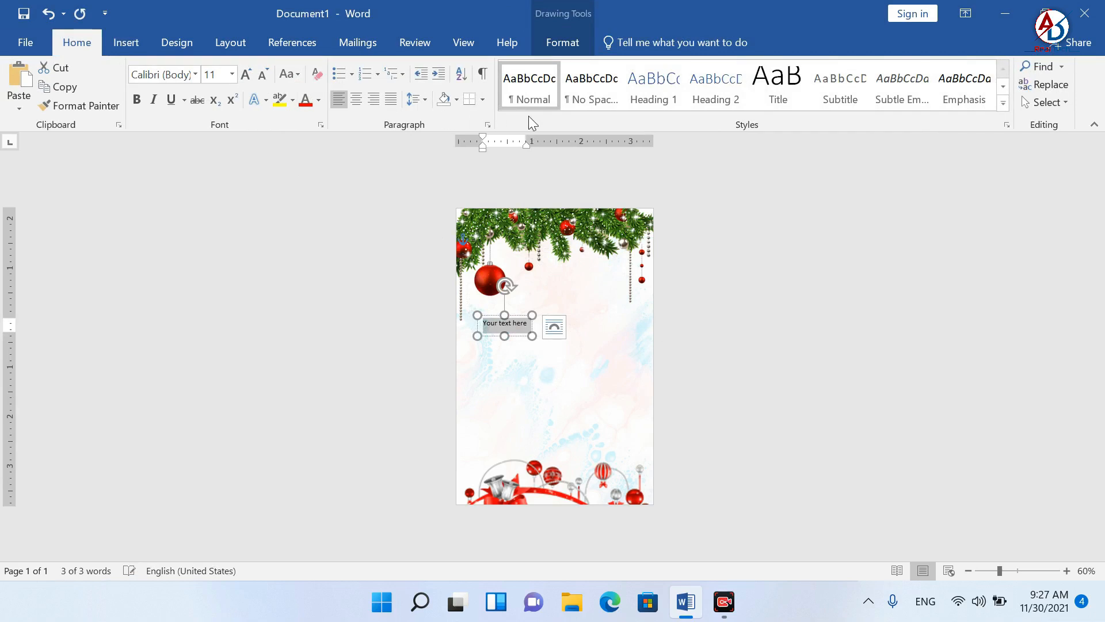
{"action": "left_click", "coordinate": [593, 89]}
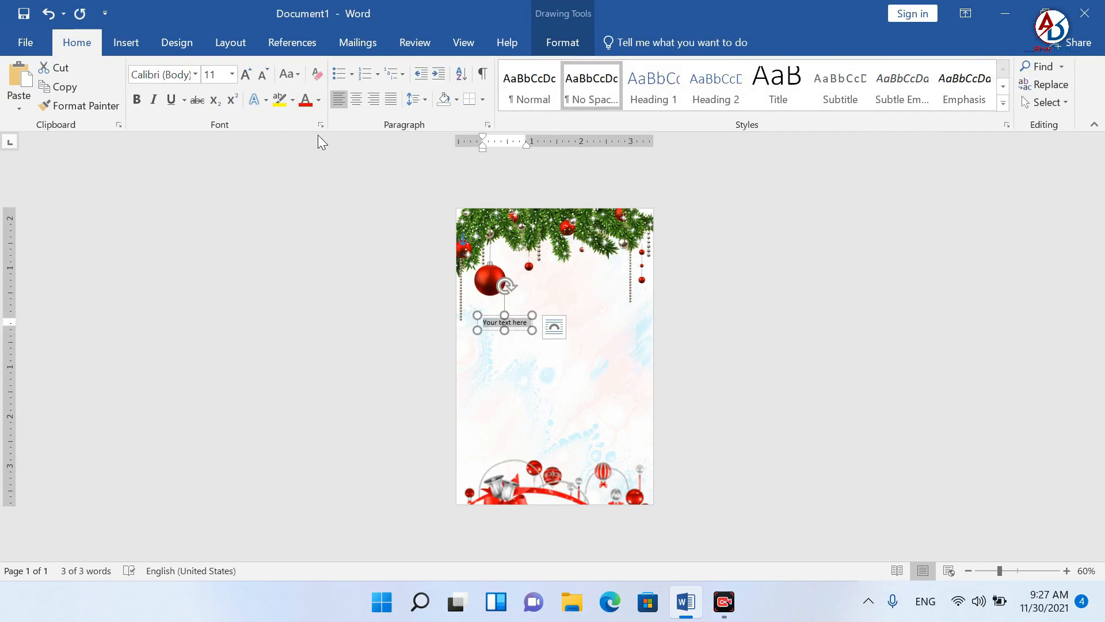
{"action": "left_click", "coordinate": [246, 74]}
{"action": "left_click", "coordinate": [245, 74]}
{"action": "left_click", "coordinate": [246, 74]}
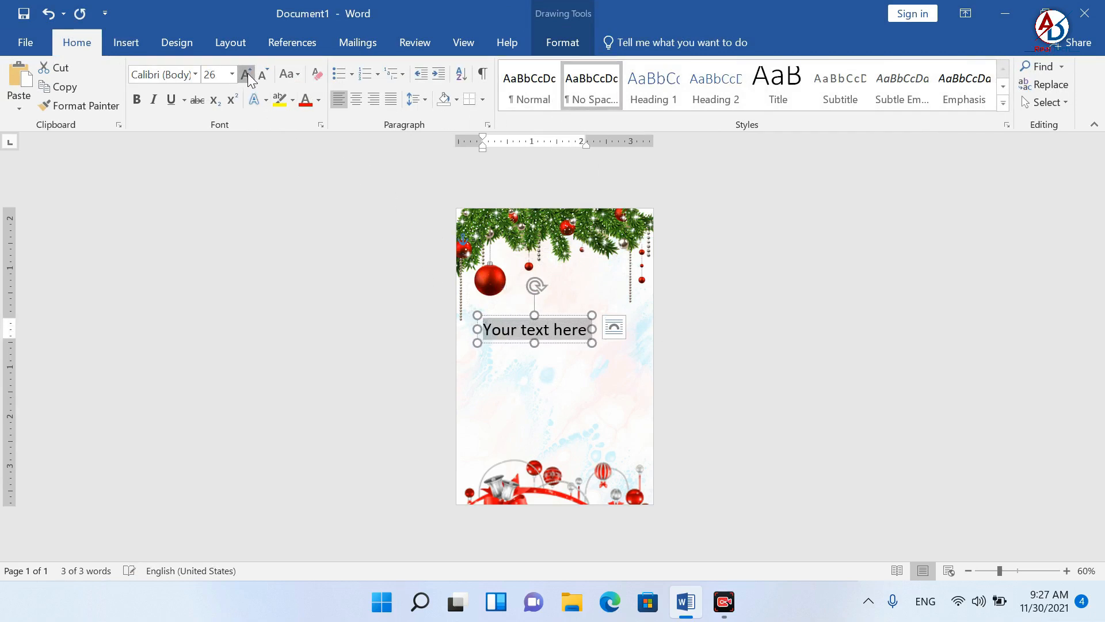
{"action": "left_click", "coordinate": [246, 74]}
Step: Replace the WordArt placeholder text with "Merry"
{"action": "scroll", "coordinate": [482, 383], "scroll_direction": "up", "scroll_amount": 2}
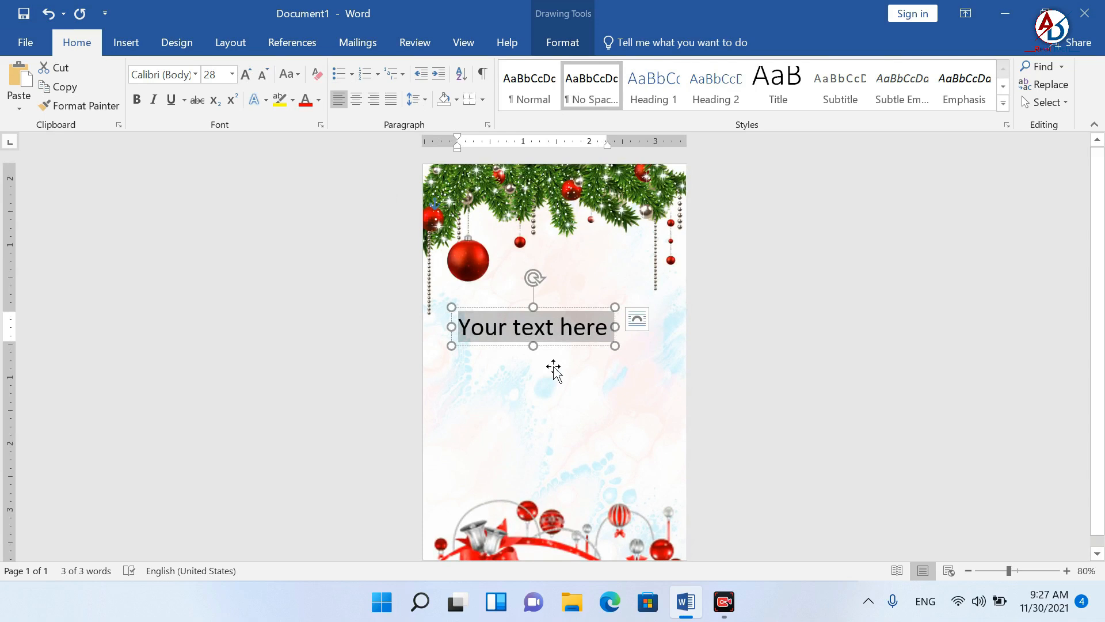
{"action": "type", "text": "Me"}
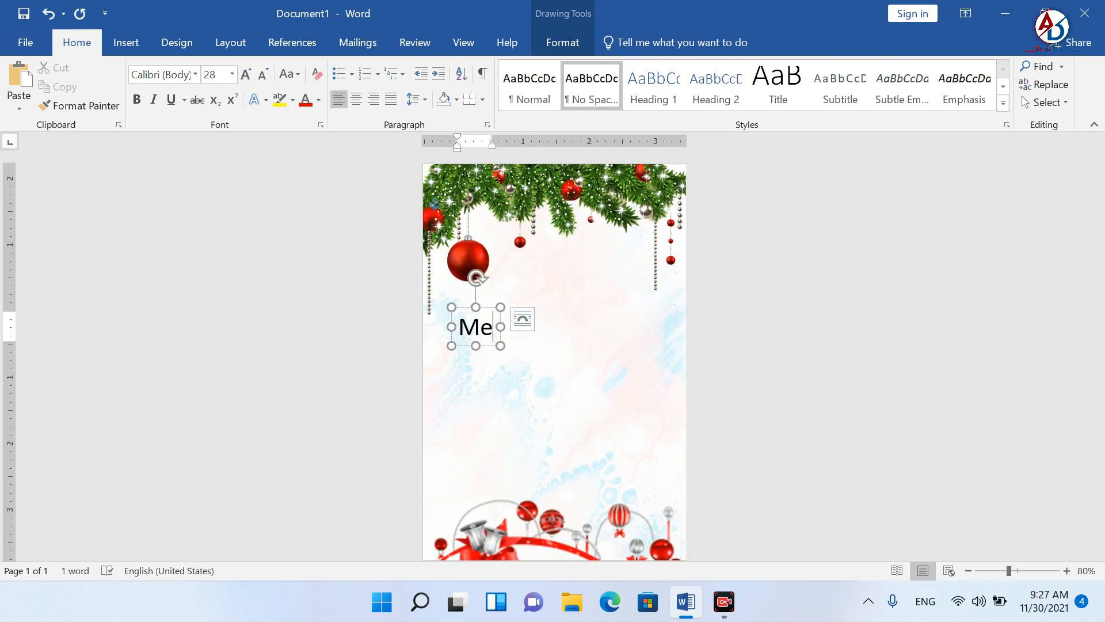
{"action": "type", "text": "rry"}
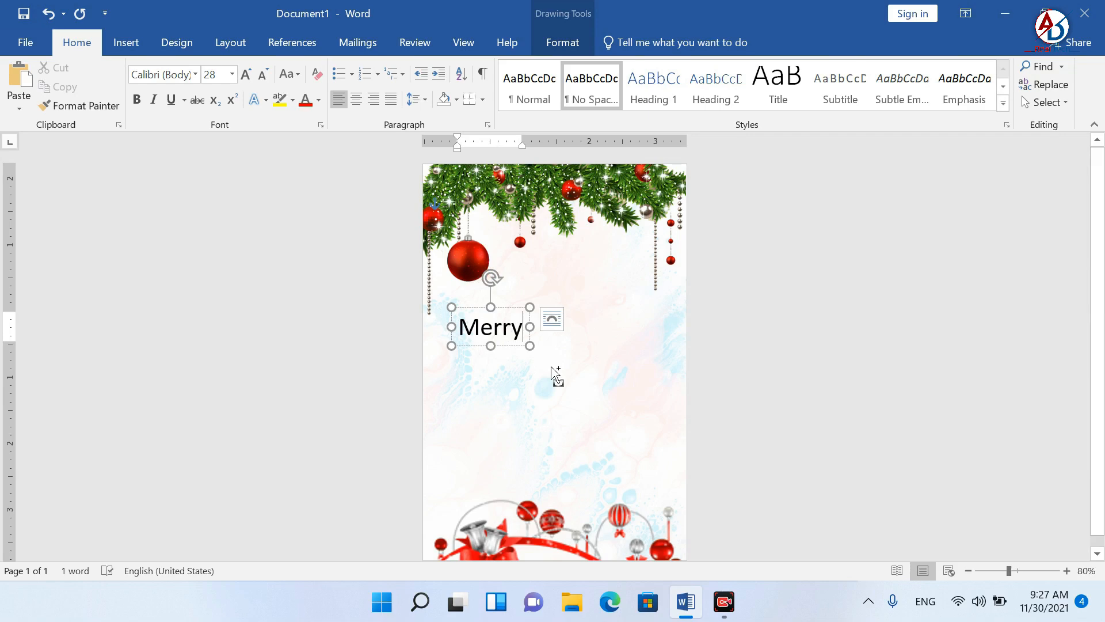
Step: Set the font of the word "Merry" to Cheddar Jack
{"action": "key", "text": "ctrl+a"}
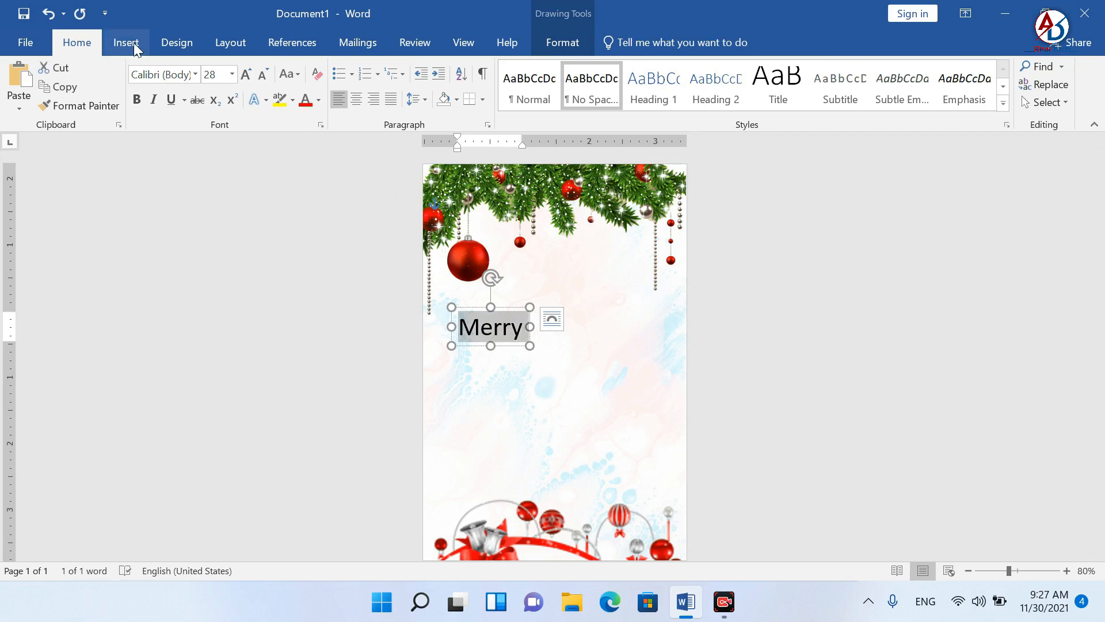
{"action": "left_click", "coordinate": [196, 74]}
{"action": "scroll", "coordinate": [197, 328], "scroll_direction": "down", "scroll_amount": 10}
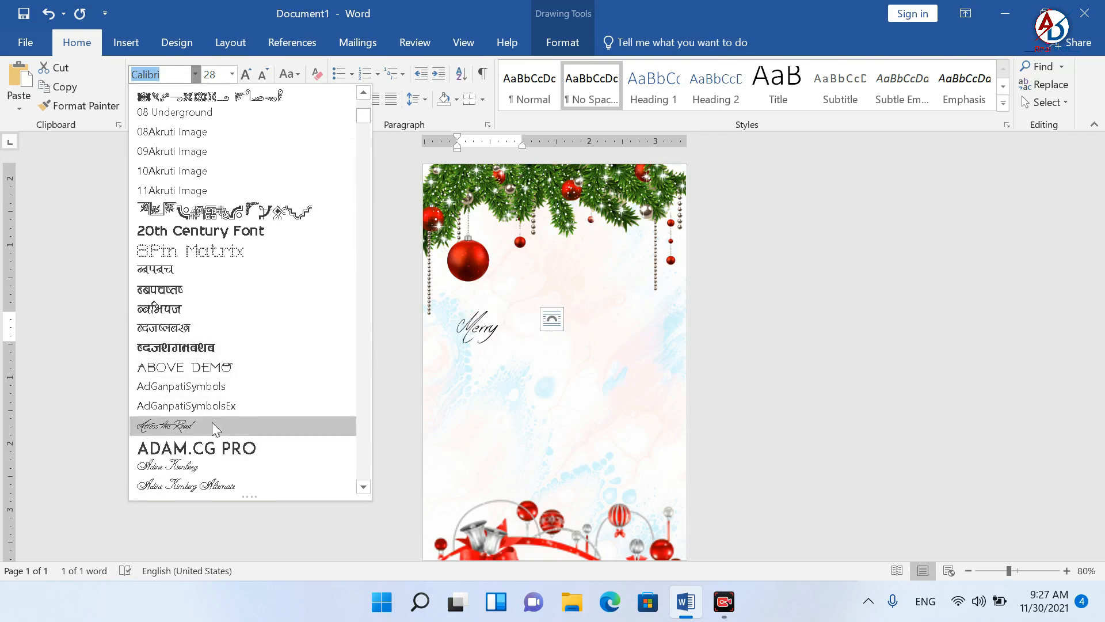
{"action": "scroll", "coordinate": [214, 429], "scroll_direction": "down", "scroll_amount": 4}
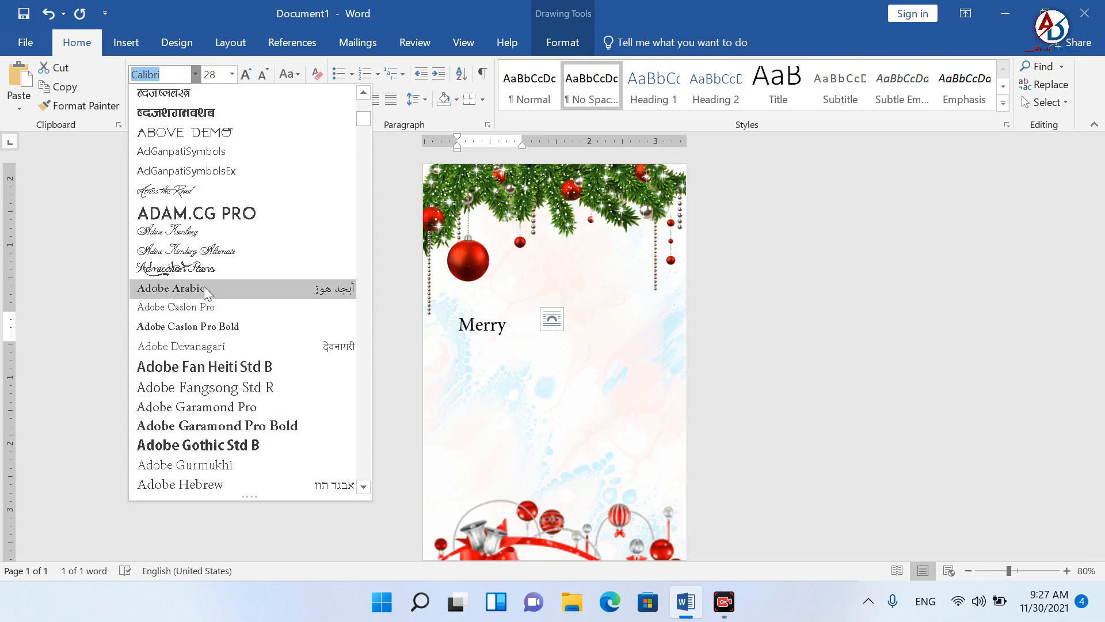
{"action": "scroll", "coordinate": [210, 297], "scroll_direction": "down", "scroll_amount": 15}
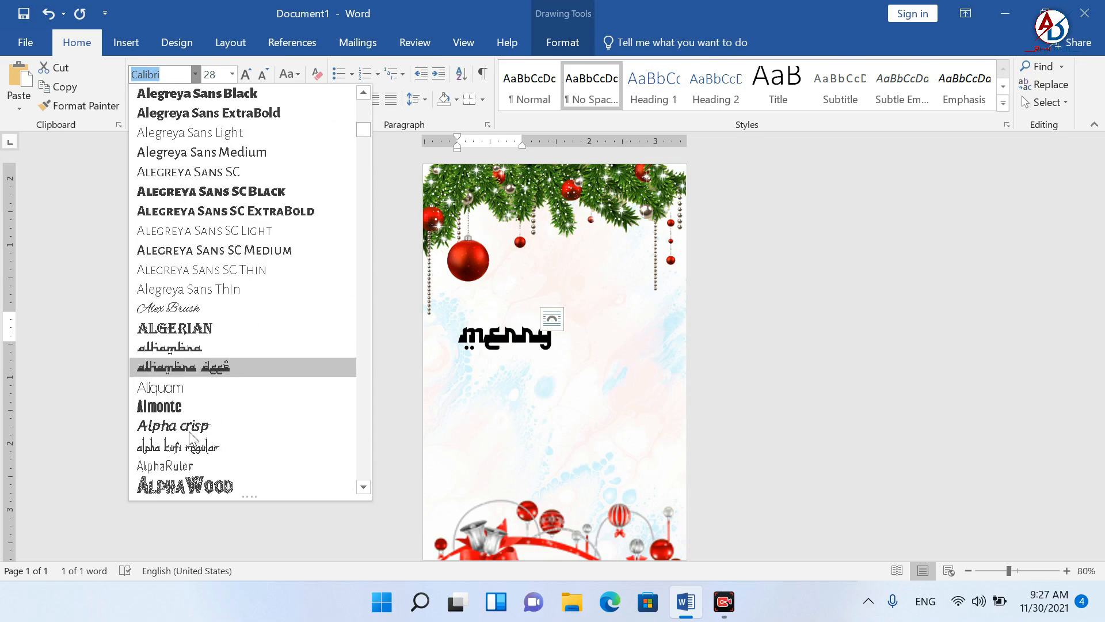
{"action": "scroll", "coordinate": [190, 437], "scroll_direction": "down", "scroll_amount": 1}
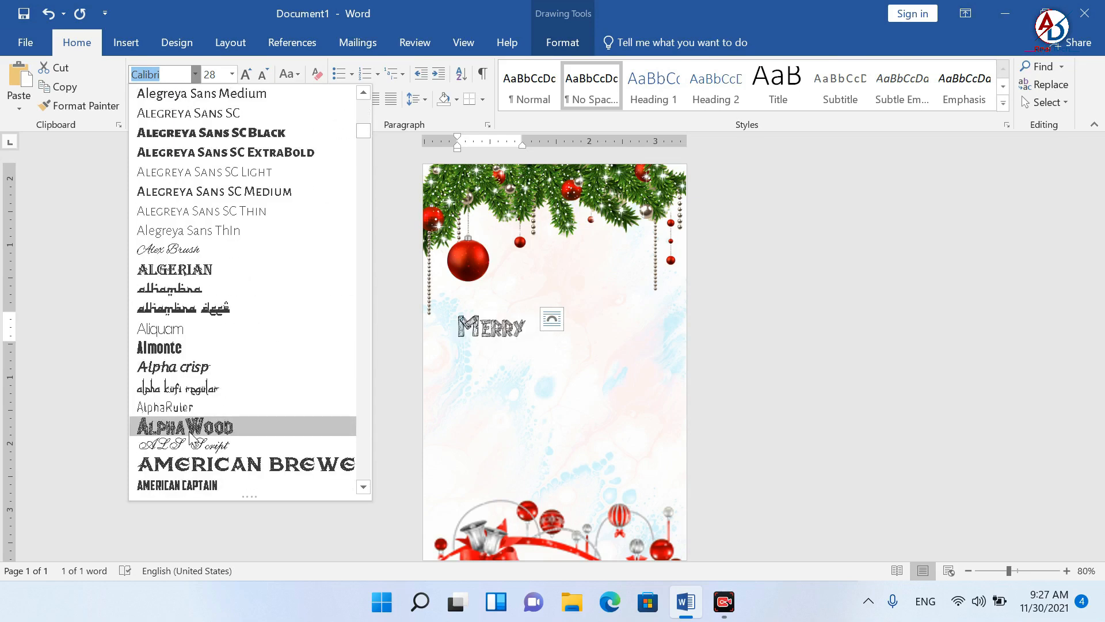
{"action": "scroll", "coordinate": [195, 393], "scroll_direction": "down", "scroll_amount": 2}
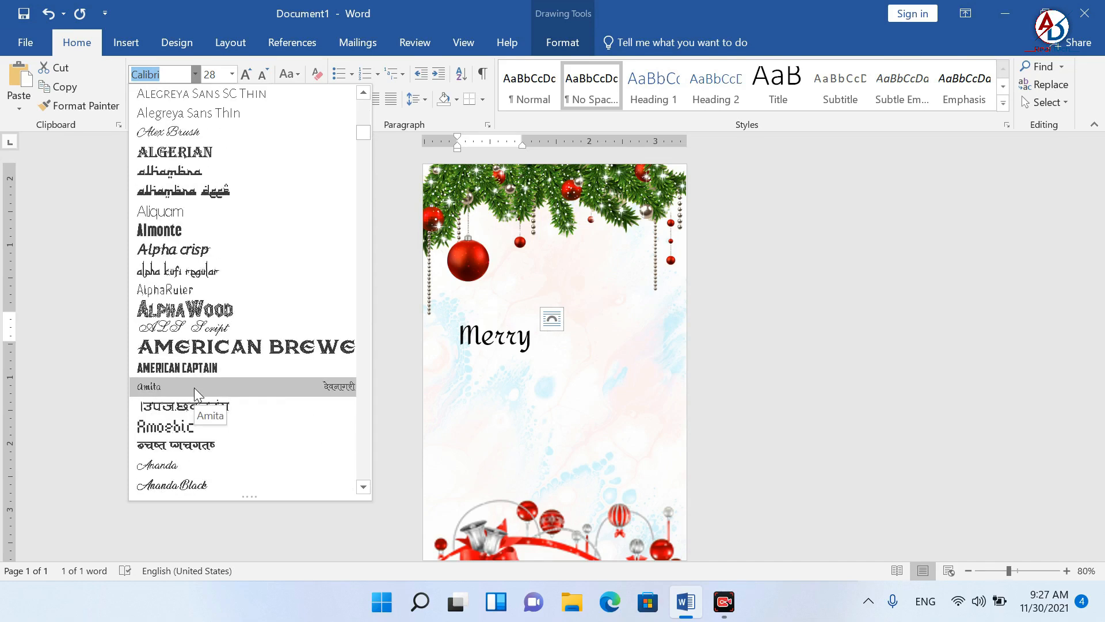
{"action": "scroll", "coordinate": [196, 393], "scroll_direction": "down", "scroll_amount": 3}
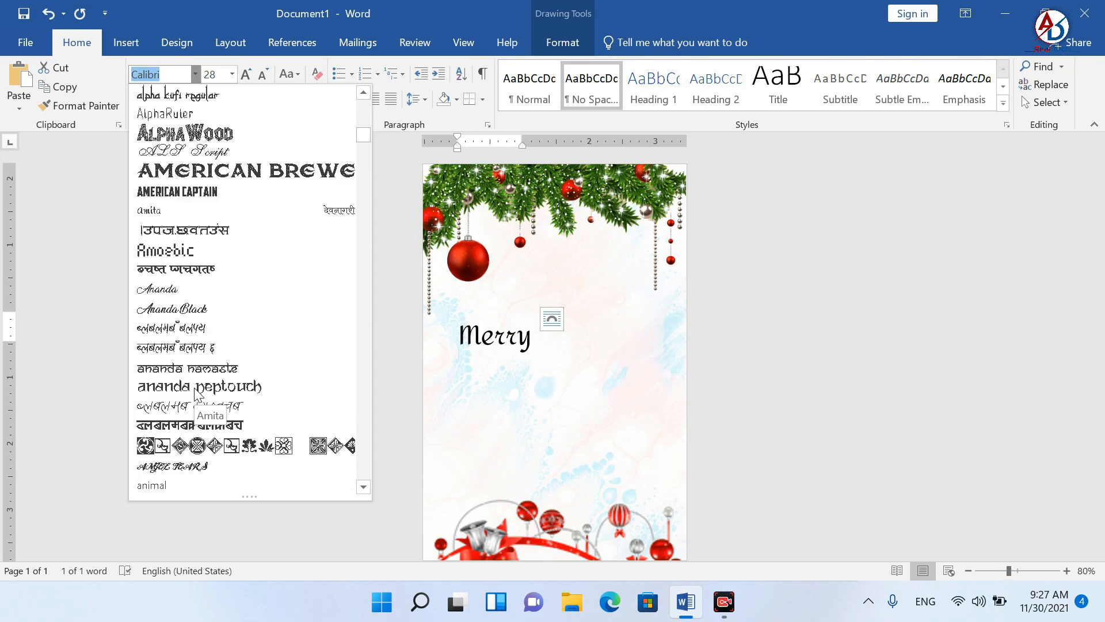
{"action": "scroll", "coordinate": [195, 398], "scroll_direction": "down", "scroll_amount": 4}
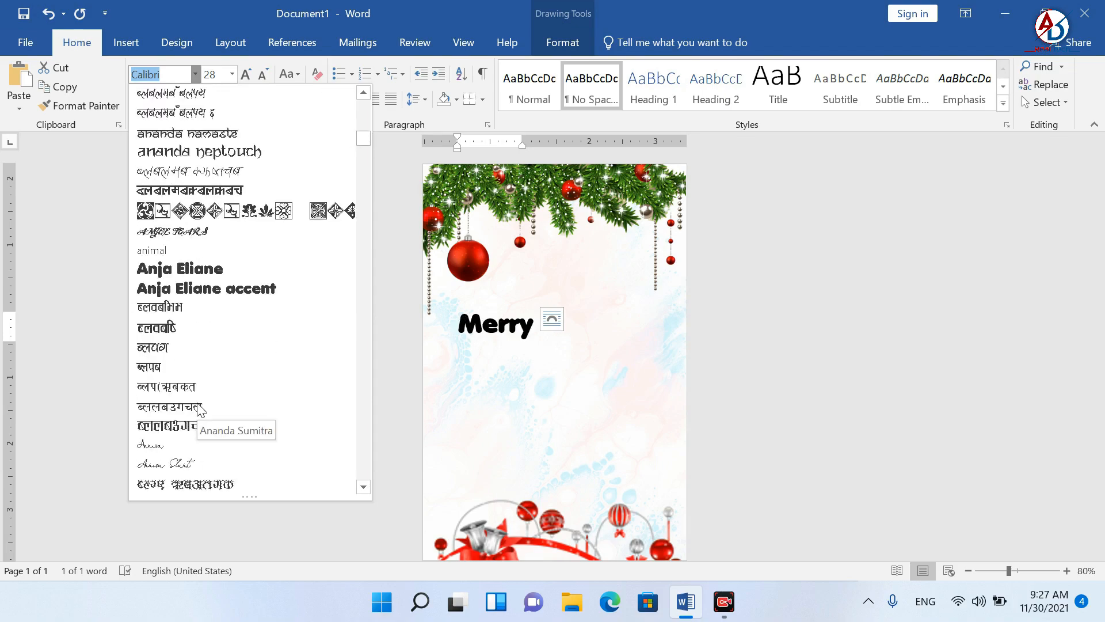
{"action": "scroll", "coordinate": [198, 406], "scroll_direction": "down", "scroll_amount": 8}
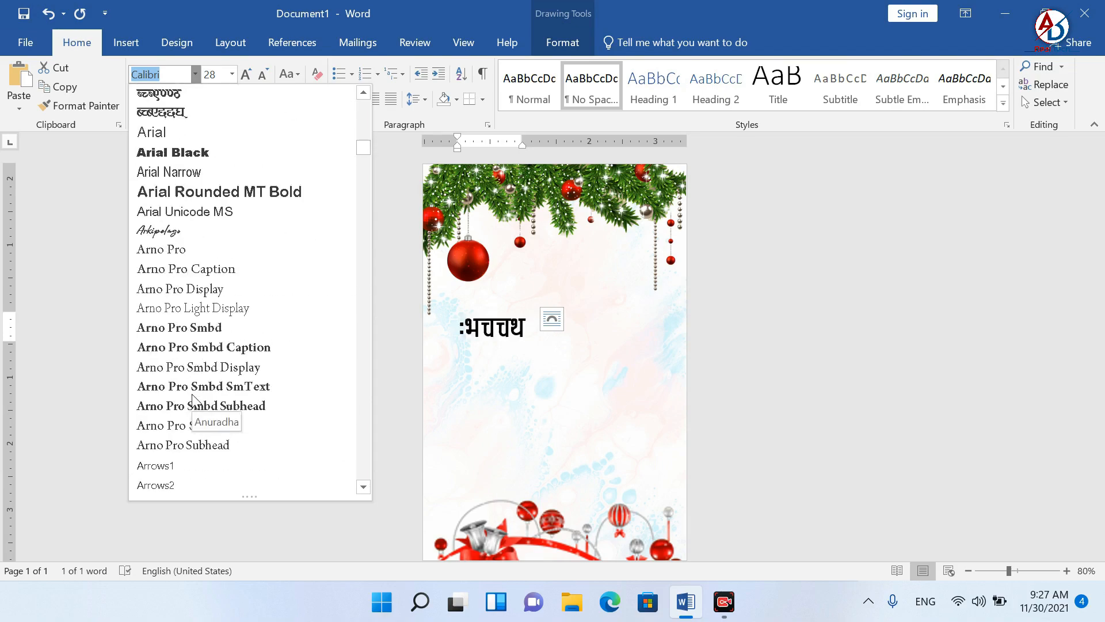
{"action": "scroll", "coordinate": [192, 396], "scroll_direction": "down", "scroll_amount": 5}
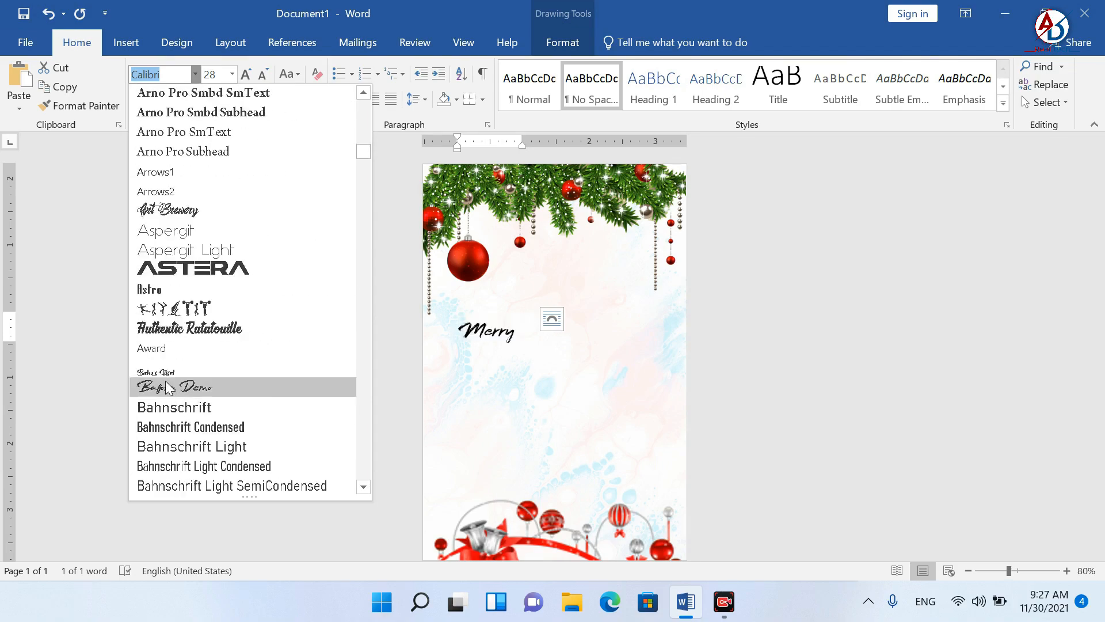
{"action": "scroll", "coordinate": [172, 380], "scroll_direction": "down", "scroll_amount": 12}
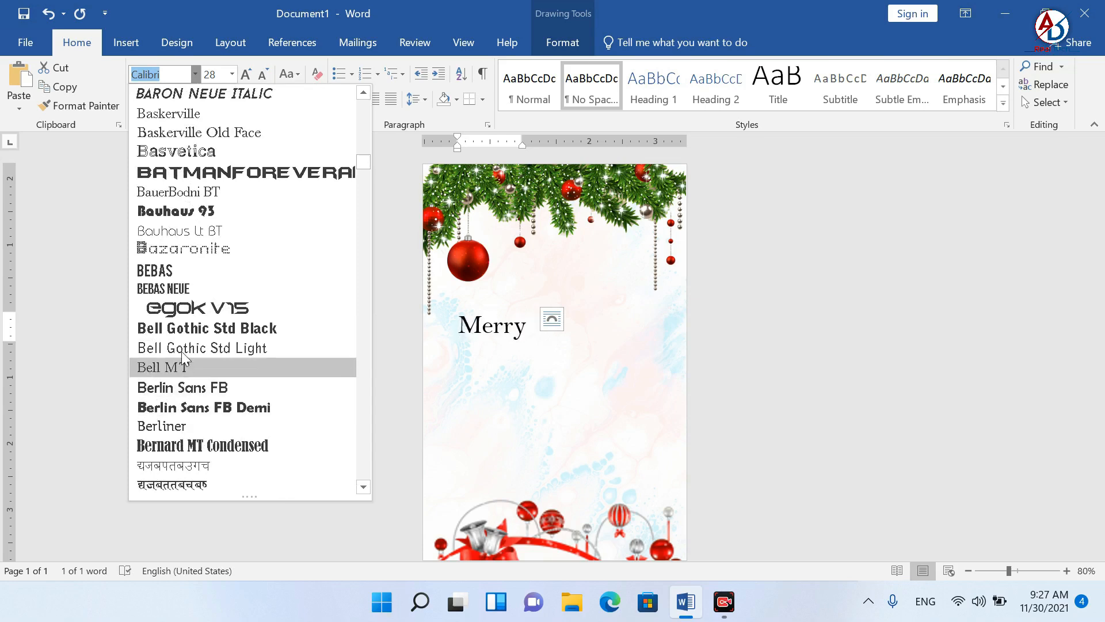
{"action": "scroll", "coordinate": [198, 368], "scroll_direction": "down", "scroll_amount": 5}
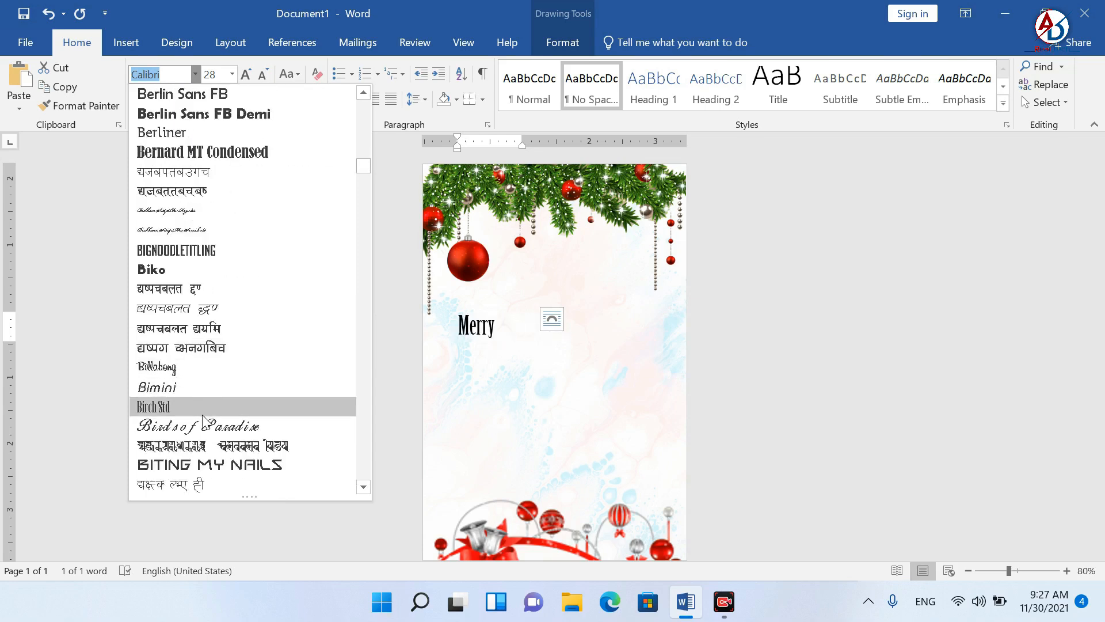
{"action": "scroll", "coordinate": [203, 419], "scroll_direction": "down", "scroll_amount": 5}
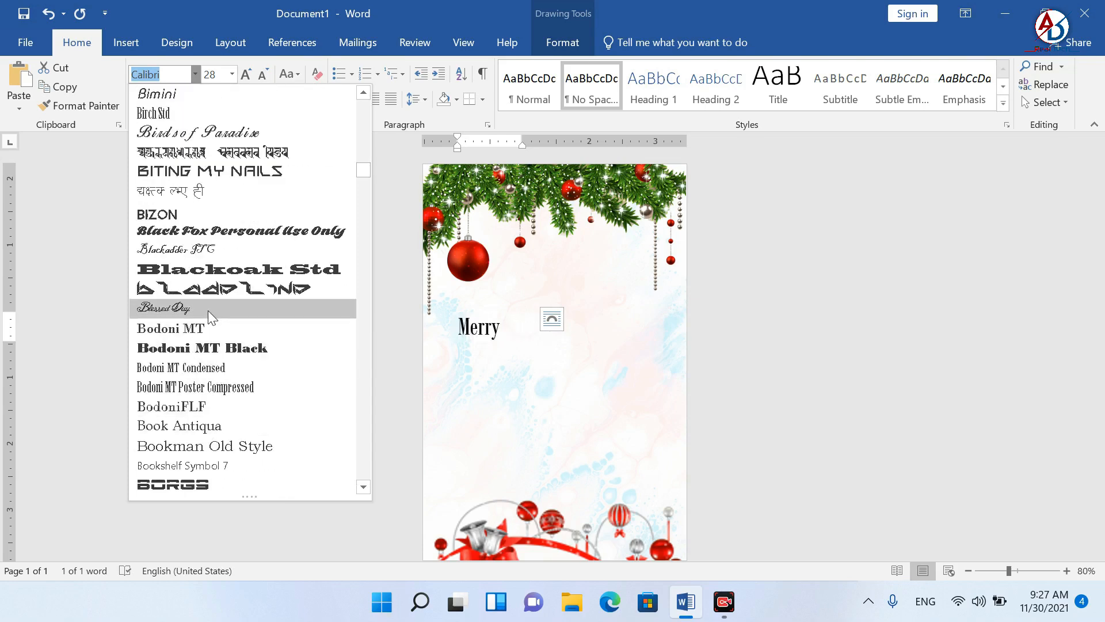
{"action": "scroll", "coordinate": [212, 320], "scroll_direction": "down", "scroll_amount": 4}
{"action": "scroll", "coordinate": [214, 369], "scroll_direction": "down", "scroll_amount": 5}
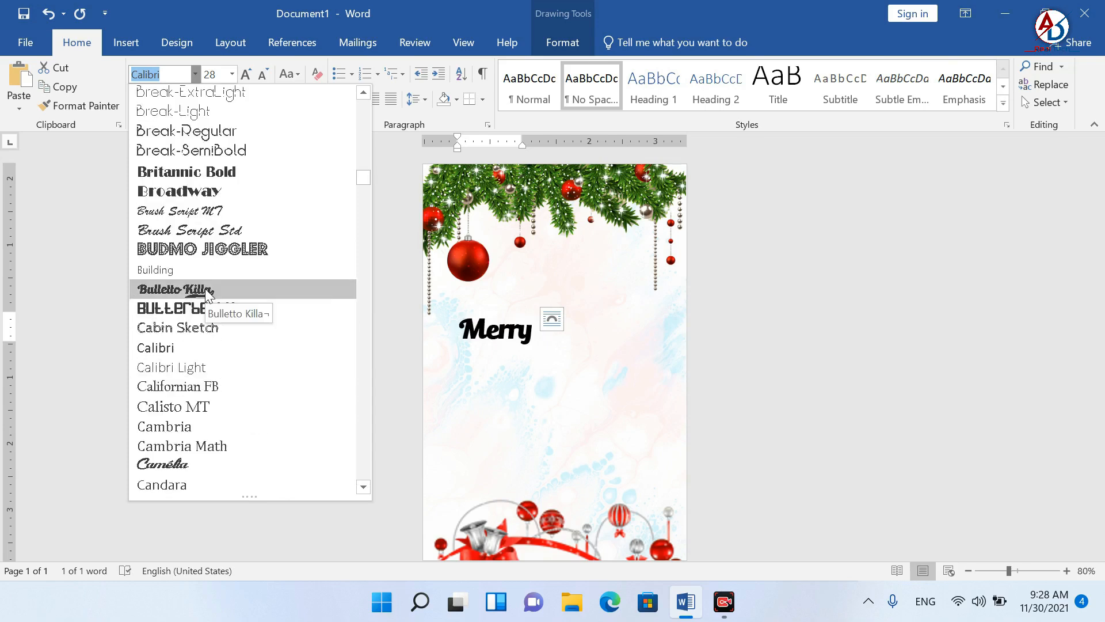
{"action": "scroll", "coordinate": [229, 389], "scroll_direction": "down", "scroll_amount": 10}
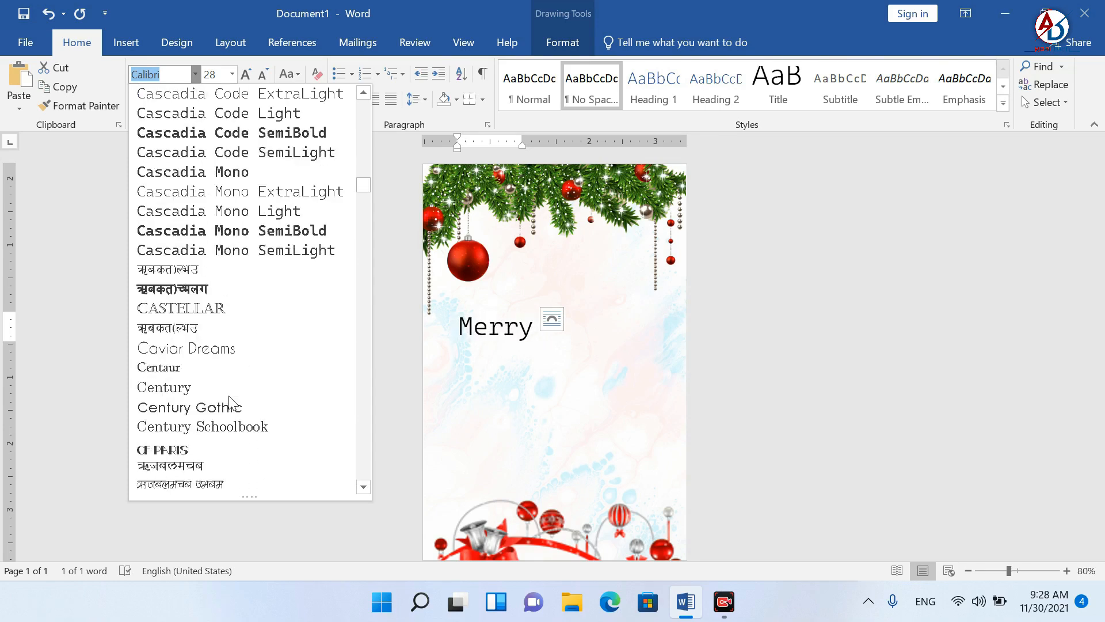
{"action": "scroll", "coordinate": [229, 401], "scroll_direction": "down", "scroll_amount": 1}
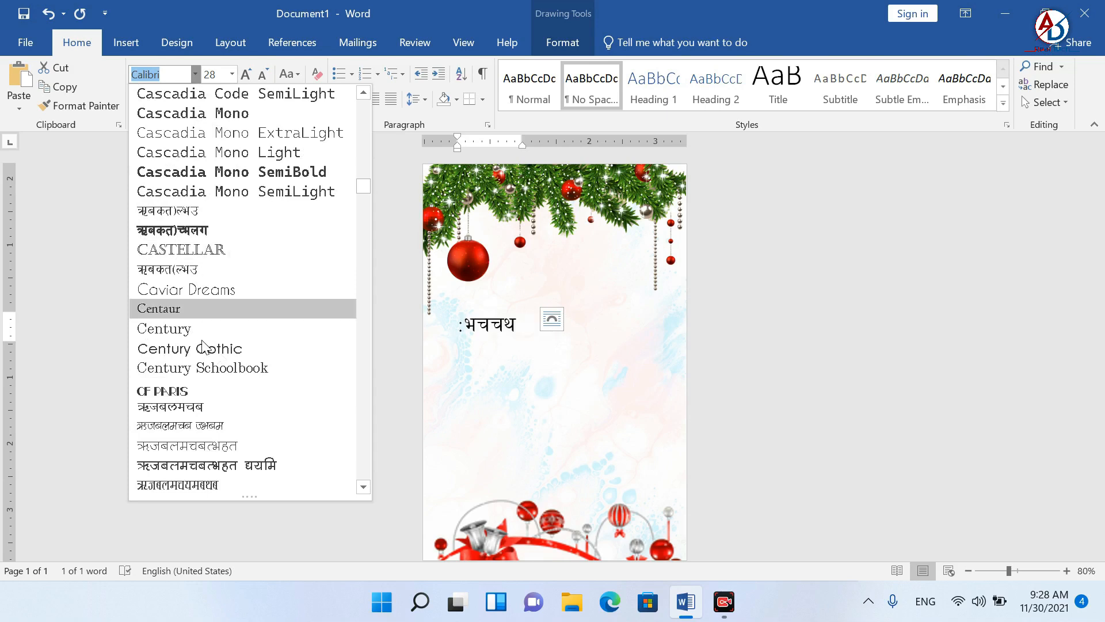
{"action": "scroll", "coordinate": [217, 424], "scroll_direction": "down", "scroll_amount": 5}
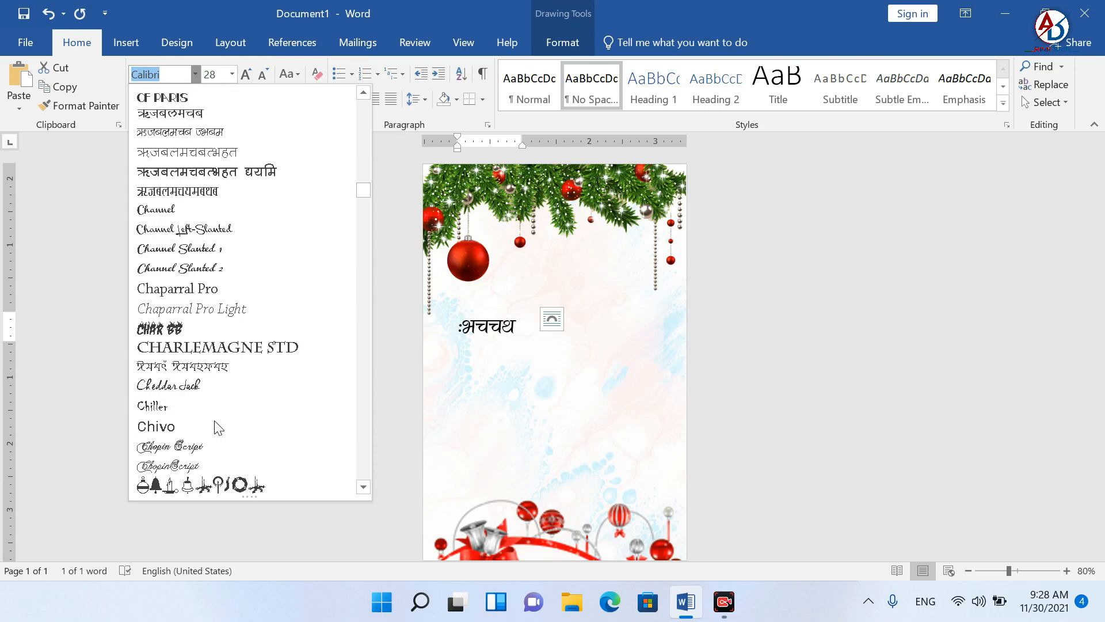
{"action": "left_click", "coordinate": [164, 388]}
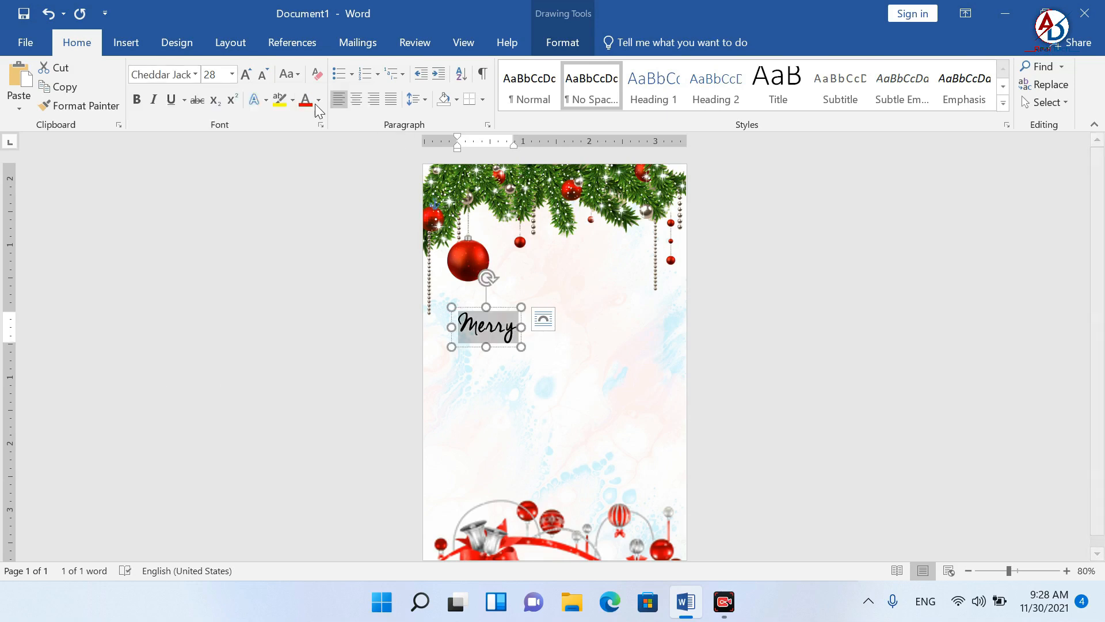
Step: Enlarge the word "Merry" to font size 80
{"action": "left_click", "coordinate": [245, 74]}
{"action": "left_click", "coordinate": [246, 75]}
{"action": "left_click", "coordinate": [246, 75]}
{"action": "left_click", "coordinate": [246, 75]}
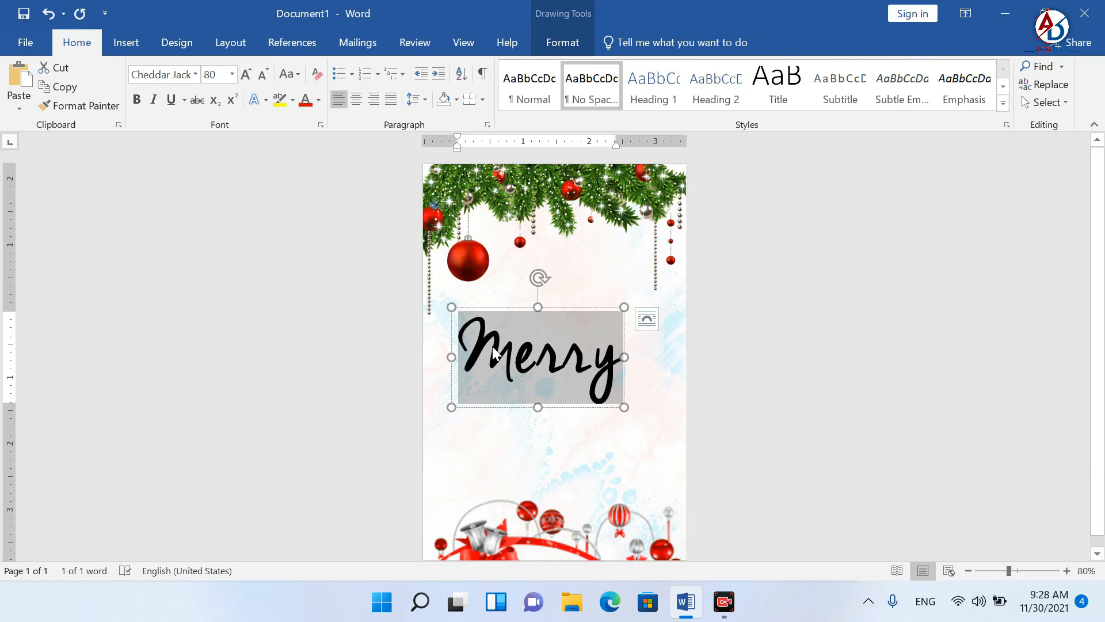
Step: Set the font of the word "Merry" to Chopin Script and move the WordArt up to just beneath the large red ornament
{"action": "left_click", "coordinate": [195, 74]}
{"action": "scroll", "coordinate": [222, 352], "scroll_direction": "down", "scroll_amount": 6}
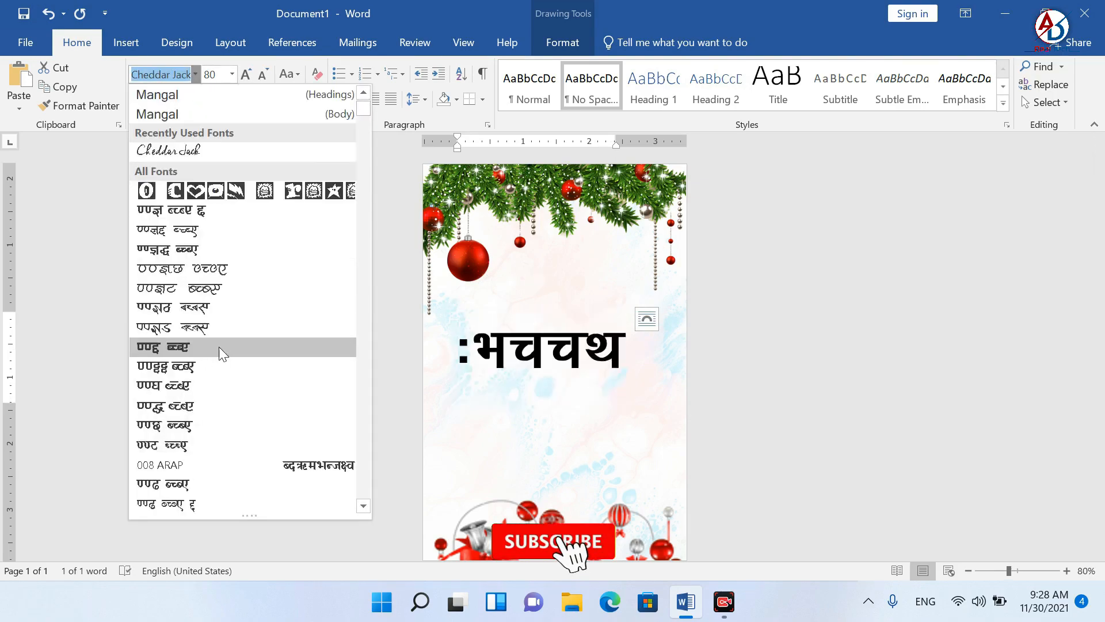
{"action": "scroll", "coordinate": [222, 352], "scroll_direction": "down", "scroll_amount": 20}
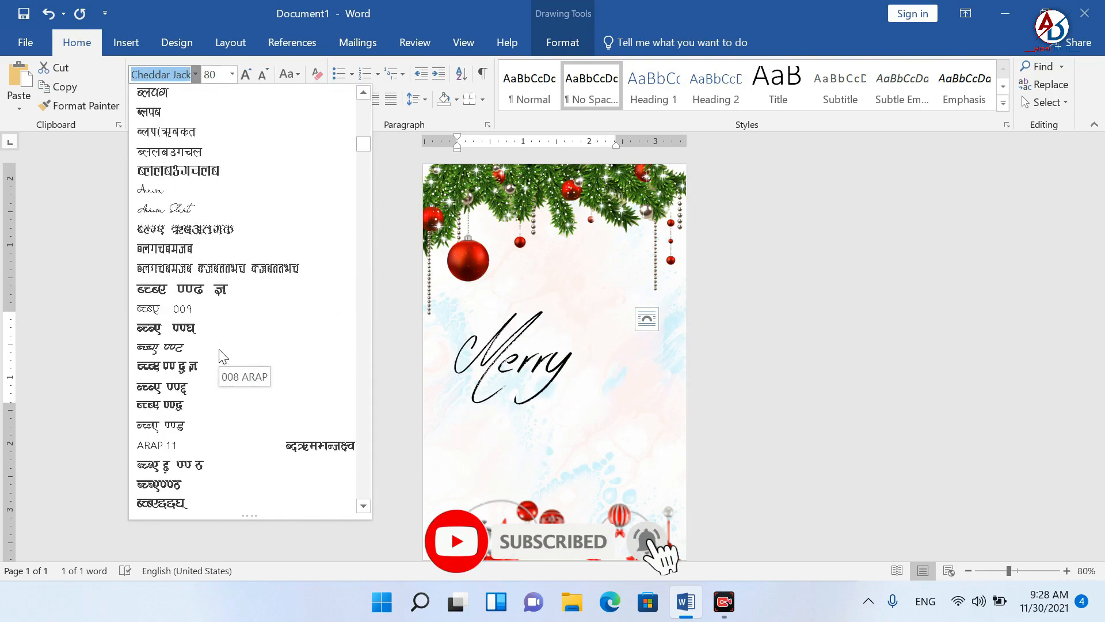
{"action": "scroll", "coordinate": [222, 353], "scroll_direction": "down", "scroll_amount": 20}
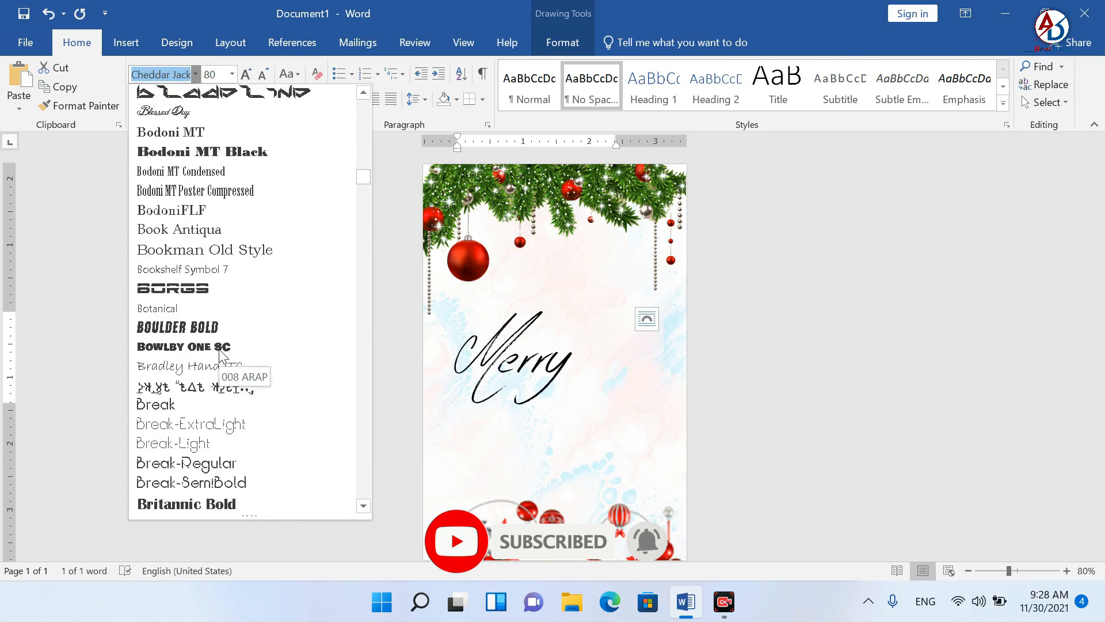
{"action": "scroll", "coordinate": [222, 353], "scroll_direction": "down", "scroll_amount": 15}
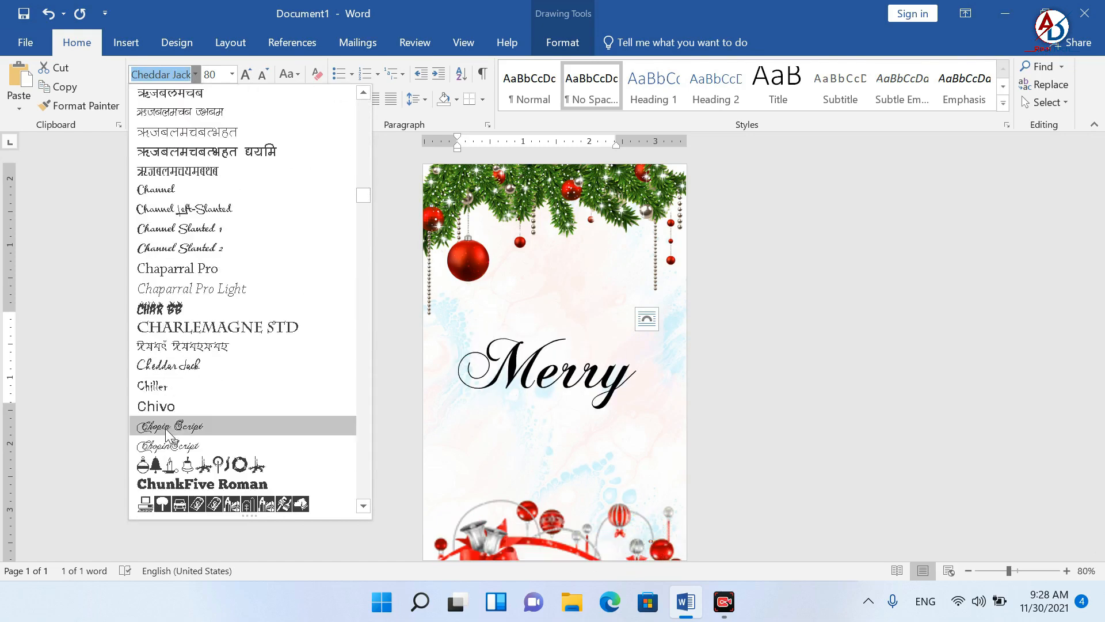
{"action": "left_click", "coordinate": [167, 431]}
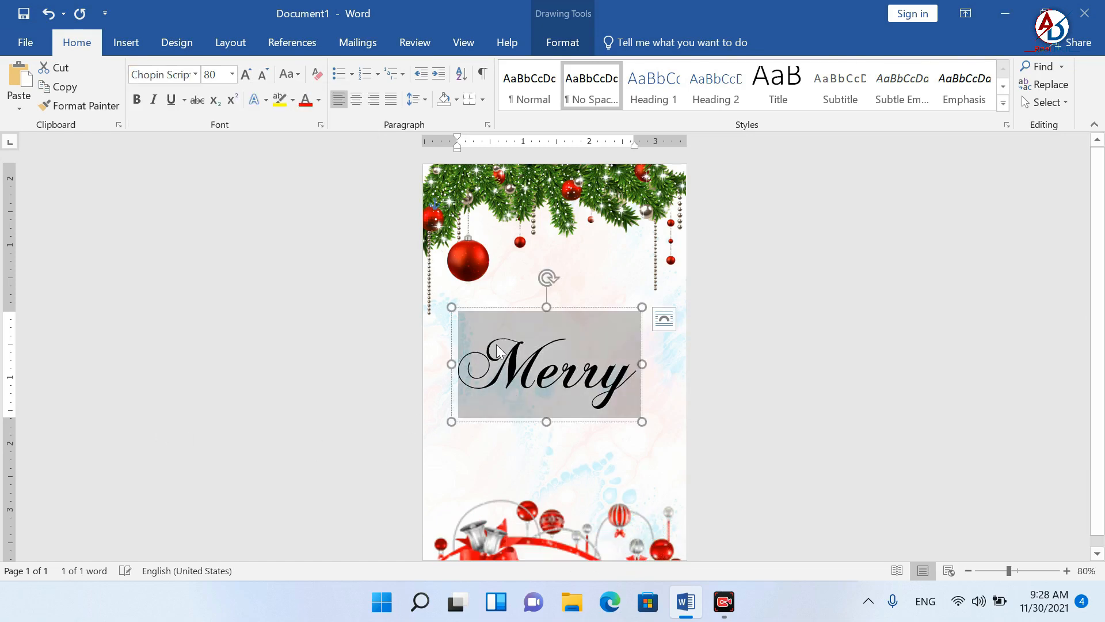
{"action": "mouse_move", "coordinate": [586, 312]}
{"action": "left_mouse_down"}
{"action": "mouse_move", "coordinate": [589, 252]}
{"action": "mouse_move", "coordinate": [581, 266]}
{"action": "left_mouse_up"}
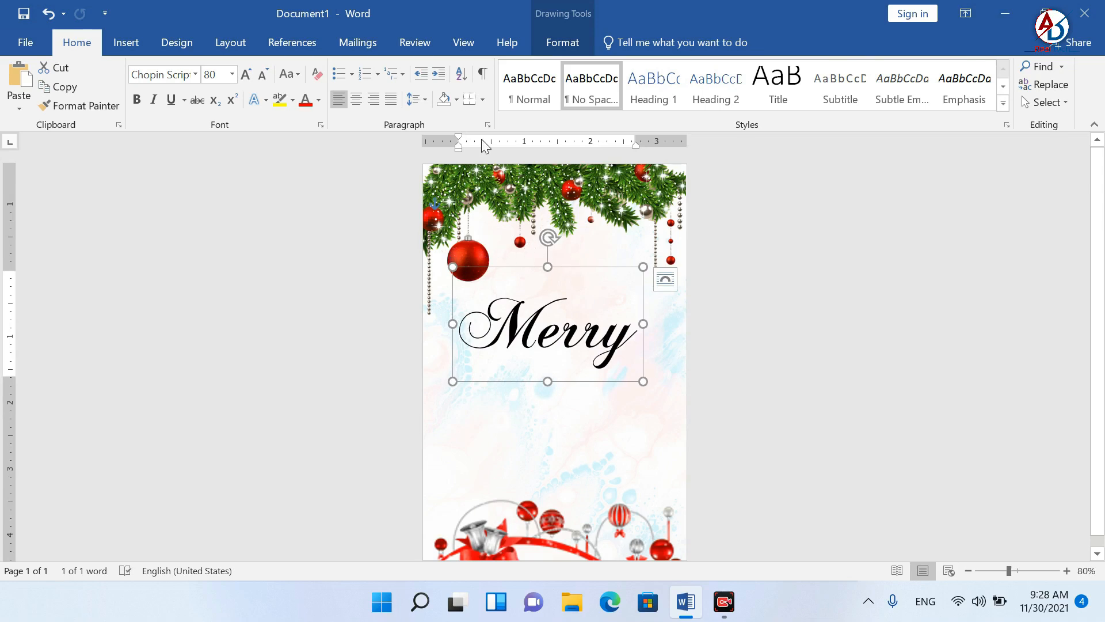
Step: Fill the "Merry" lettering with the standard dark red colour
{"action": "left_click", "coordinate": [562, 42]}
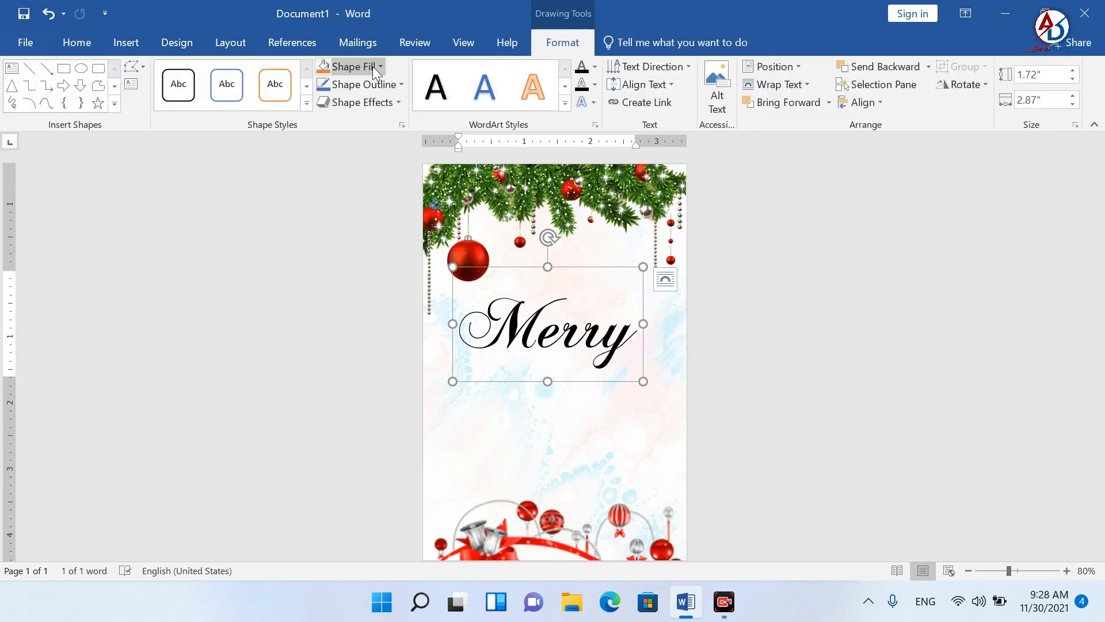
{"action": "left_click", "coordinate": [595, 67]}
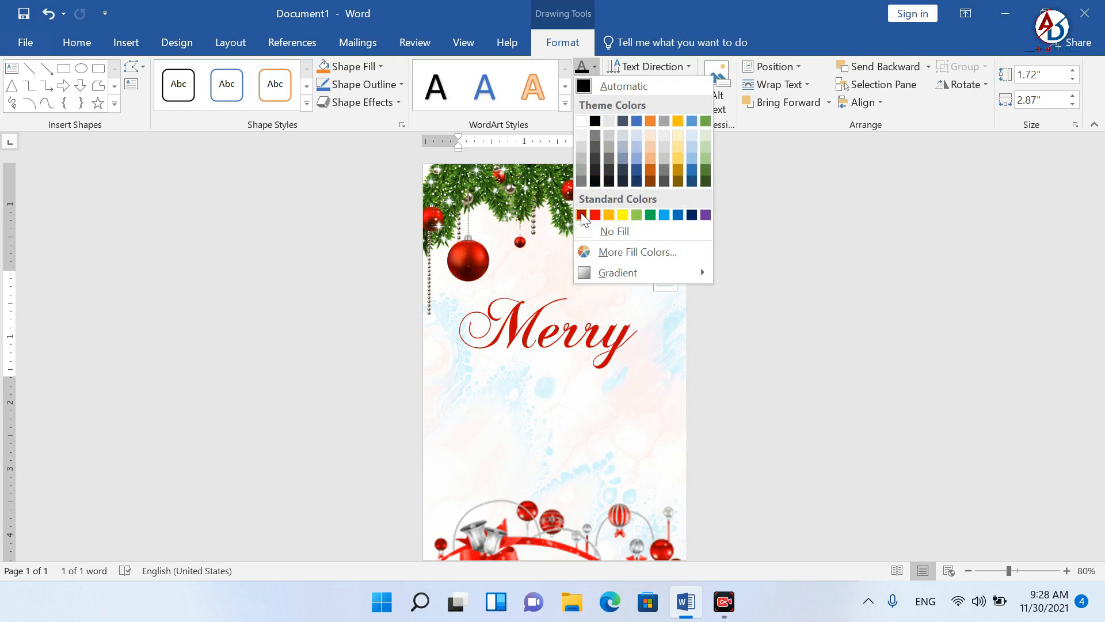
{"action": "left_click", "coordinate": [581, 215]}
Step: Give the "Merry" lettering a white text outline with a weight of ½ pt
{"action": "left_click", "coordinate": [594, 84]}
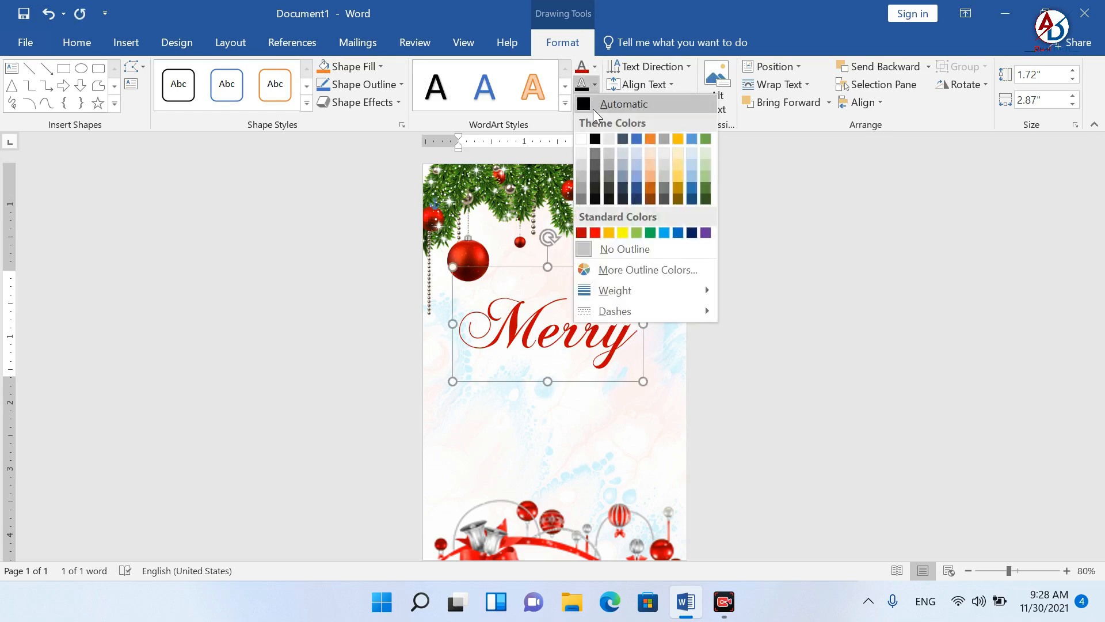
{"action": "left_click", "coordinate": [581, 139]}
{"action": "scroll", "coordinate": [690, 360], "scroll_direction": "up", "scroll_amount": 6}
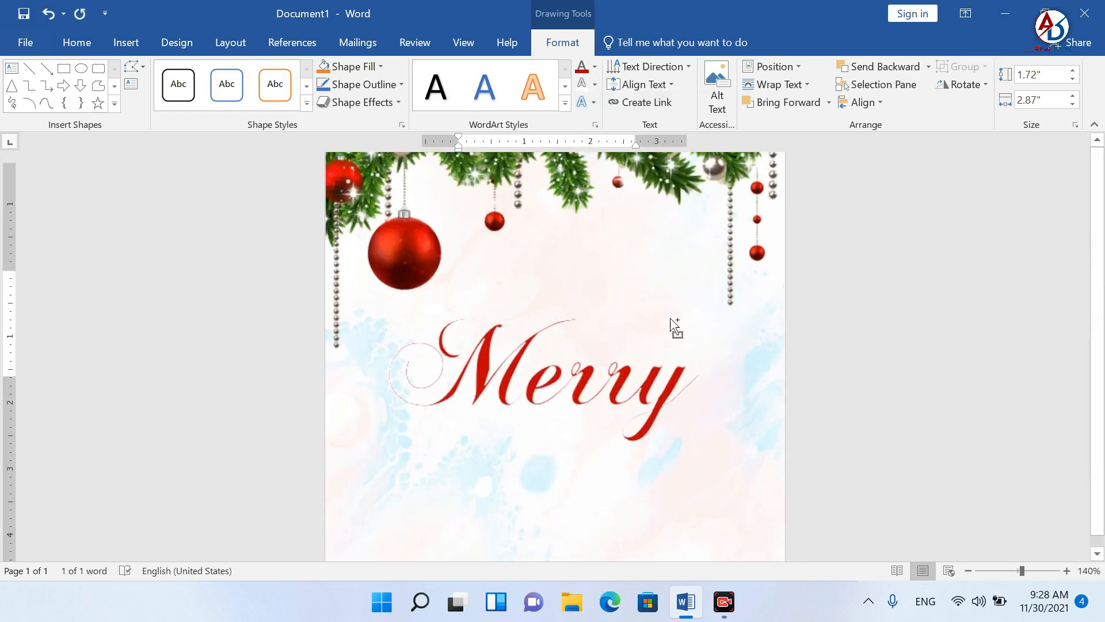
{"action": "left_click", "coordinate": [594, 85]}
{"action": "mouse_move", "coordinate": [619, 287]}
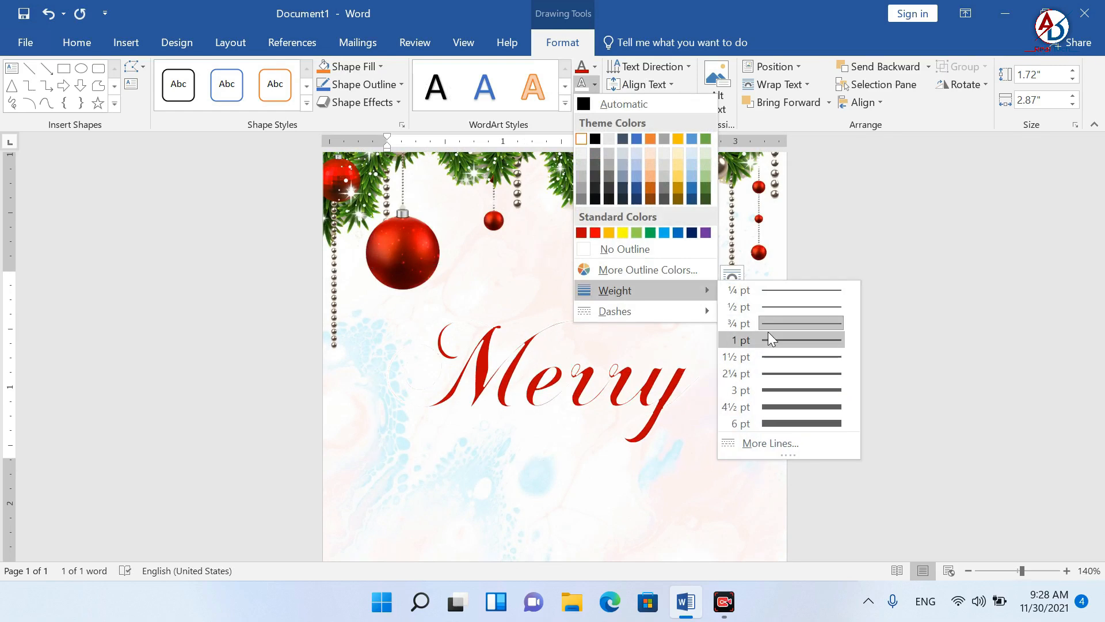
{"action": "left_click", "coordinate": [807, 306]}
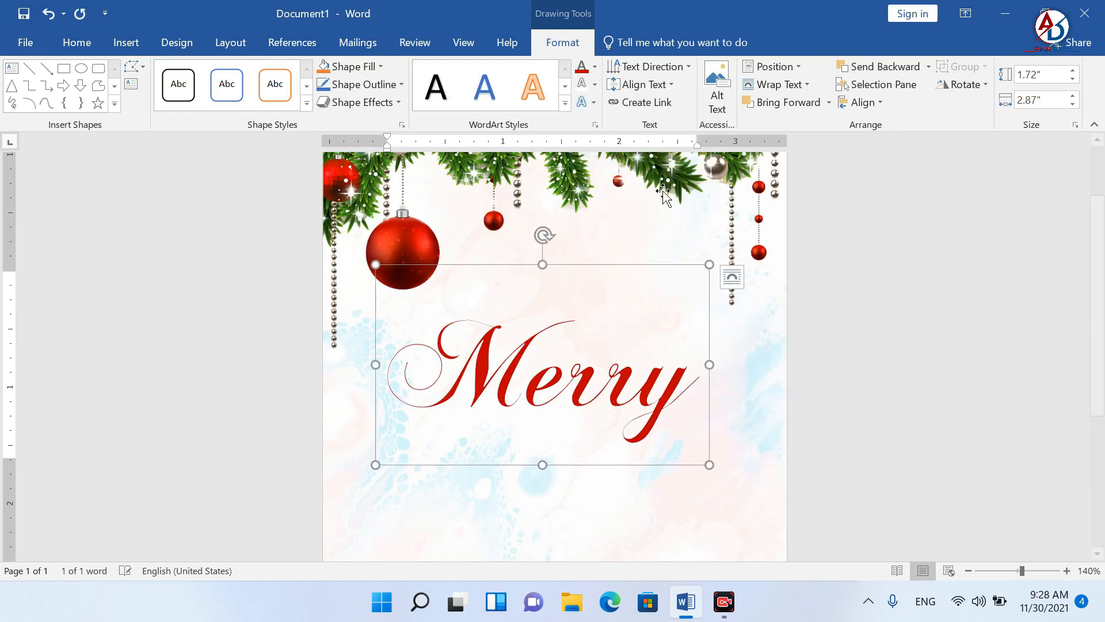
Step: Apply the centred outer shadow effect to the "Merry" lettering
{"action": "left_click", "coordinate": [592, 102]}
{"action": "mouse_move", "coordinate": [613, 140]}
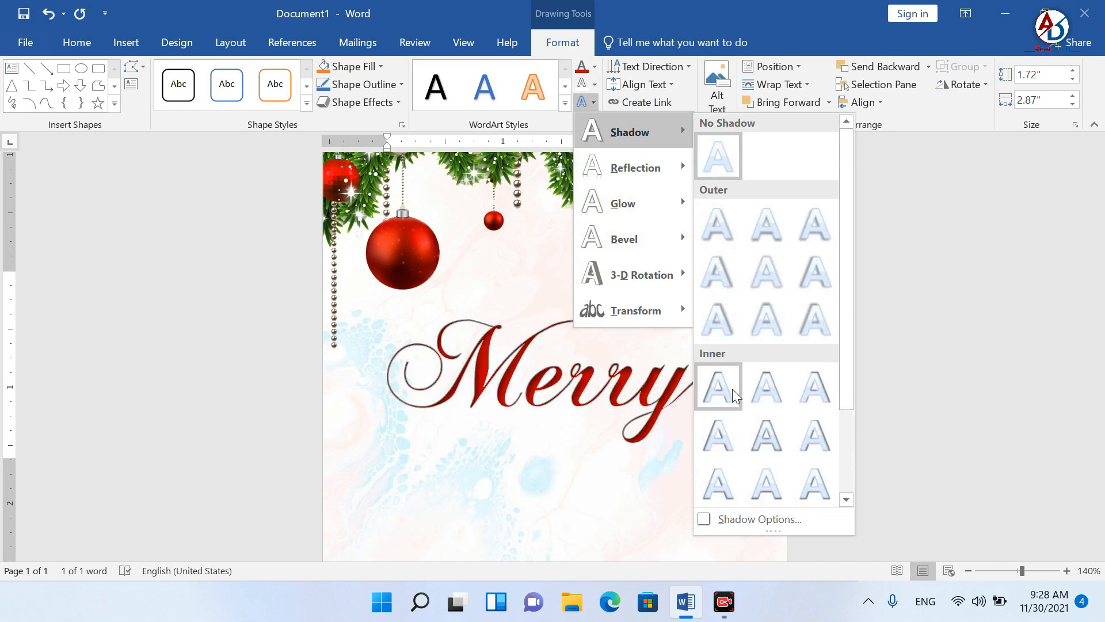
{"action": "left_click", "coordinate": [767, 275]}
{"action": "scroll", "coordinate": [666, 360], "scroll_direction": "down", "scroll_amount": 7}
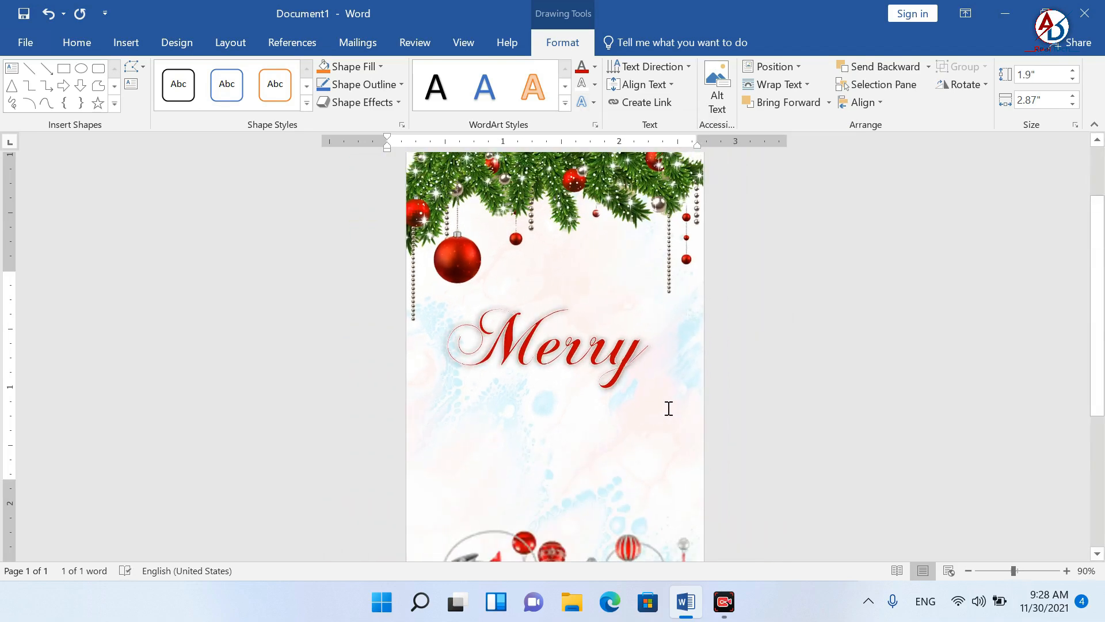
Step: Make the word "Merry" bold
{"action": "scroll", "coordinate": [671, 420], "scroll_direction": "up", "scroll_amount": 5}
{"action": "left_click", "coordinate": [672, 416]}
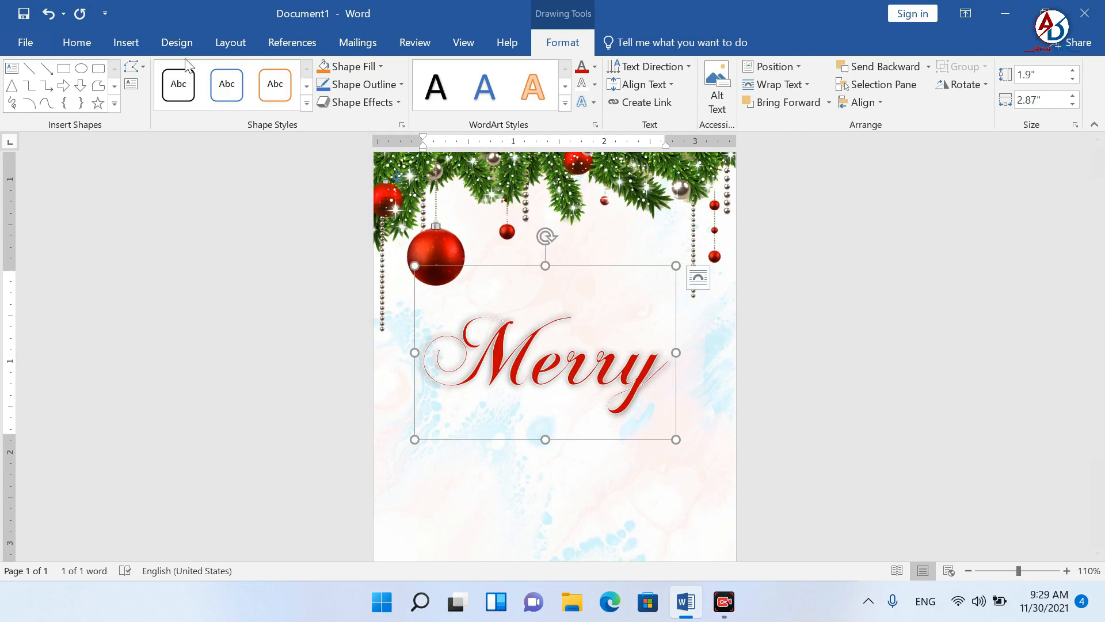
{"action": "left_click", "coordinate": [77, 42]}
{"action": "left_click", "coordinate": [137, 99]}
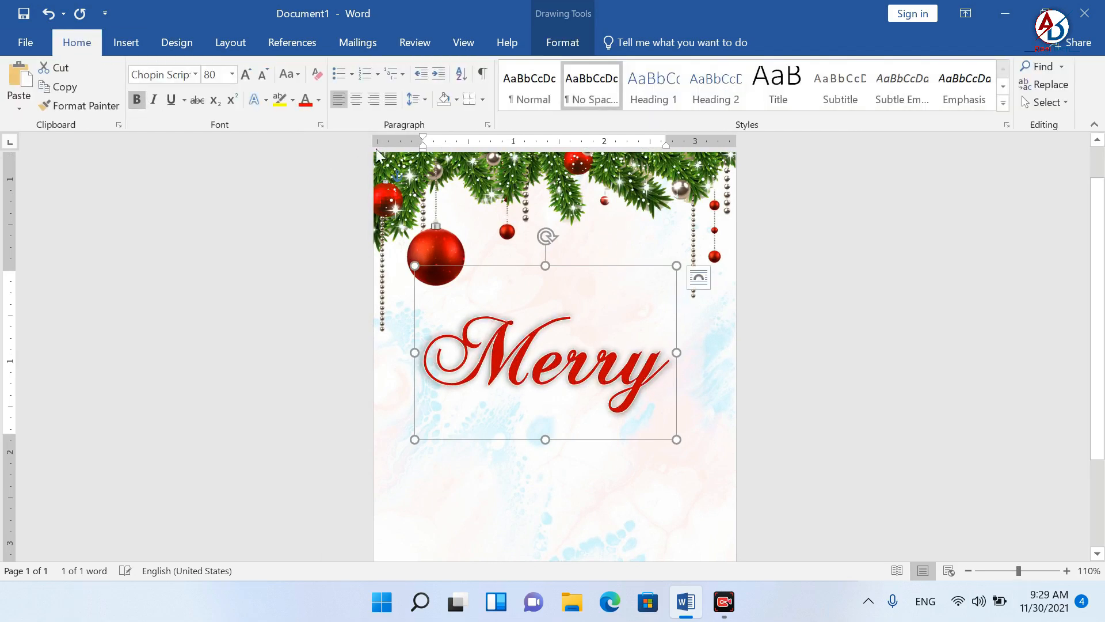
Step: Set the weight of the white outline around "Merry" to 1½ pt and check the lettering up close
{"action": "left_click", "coordinate": [550, 40]}
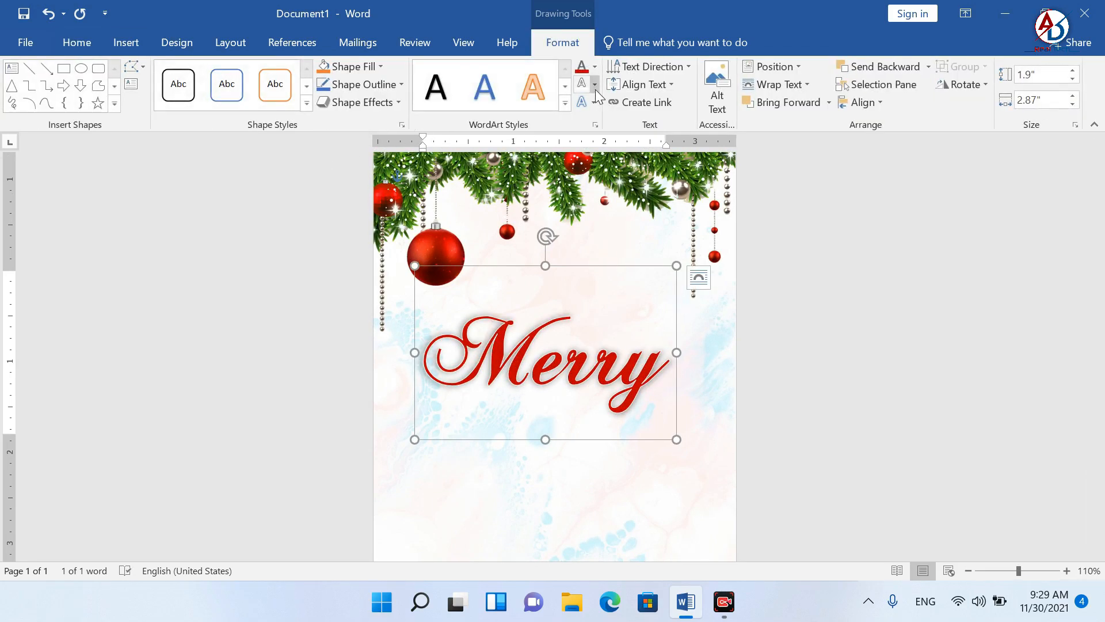
{"action": "left_click", "coordinate": [595, 85]}
{"action": "mouse_move", "coordinate": [627, 290]}
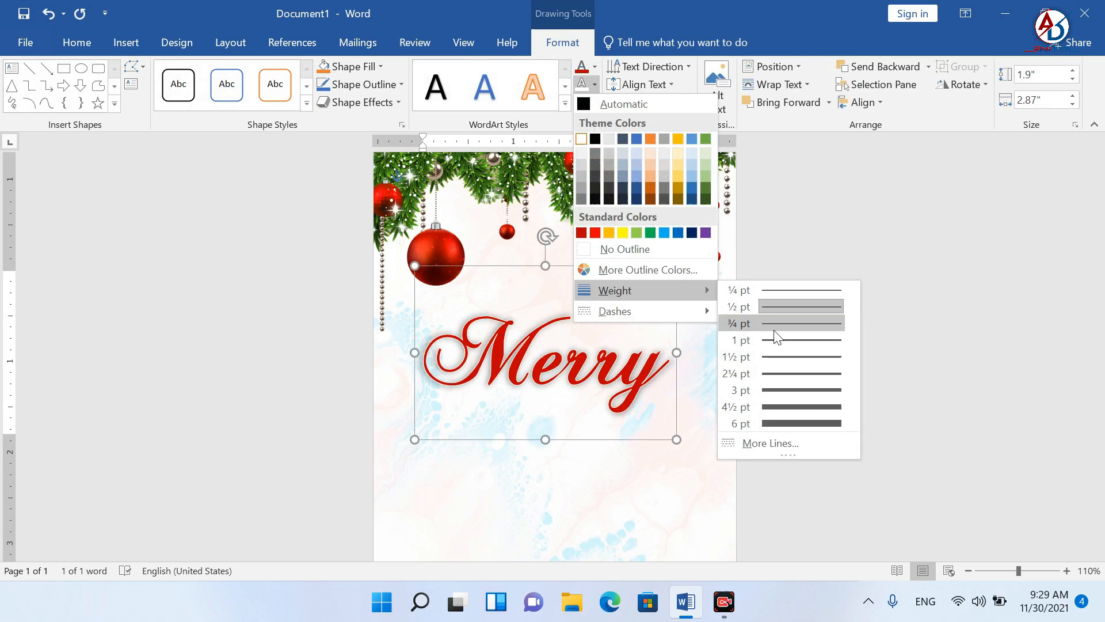
{"action": "left_click", "coordinate": [794, 357]}
{"action": "scroll", "coordinate": [762, 405], "scroll_direction": "up", "scroll_amount": 6, "text": "ctrl"}
{"action": "left_click", "coordinate": [646, 433]}
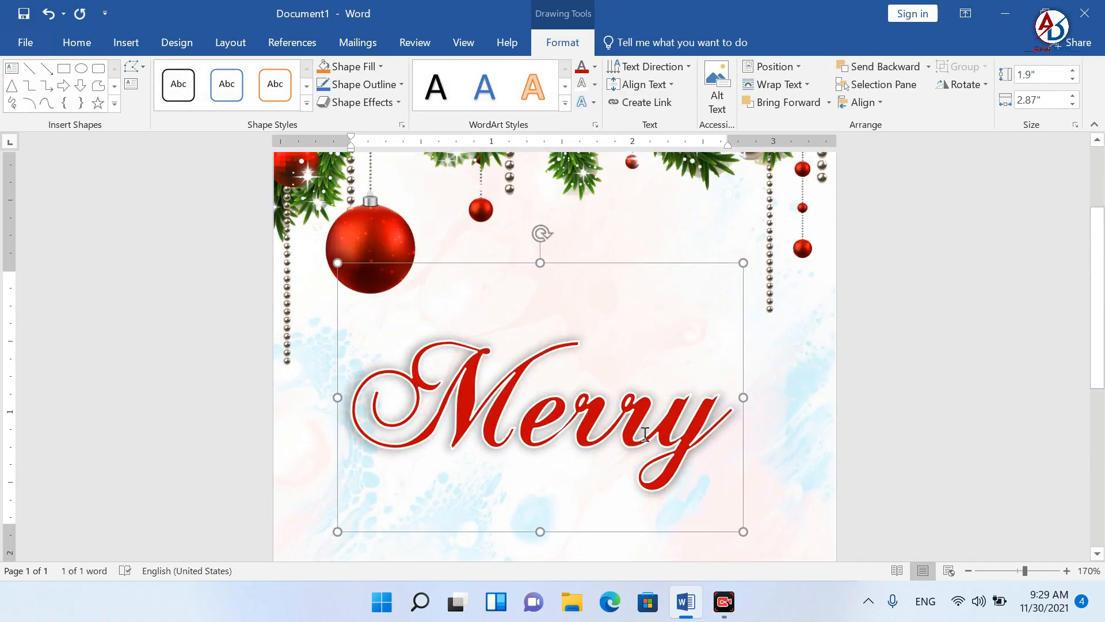
{"action": "scroll", "coordinate": [645, 433], "scroll_direction": "up", "scroll_amount": 5, "text": "ctrl"}
{"action": "scroll", "coordinate": [646, 433], "scroll_direction": "down", "scroll_amount": 18, "text": "ctrl"}
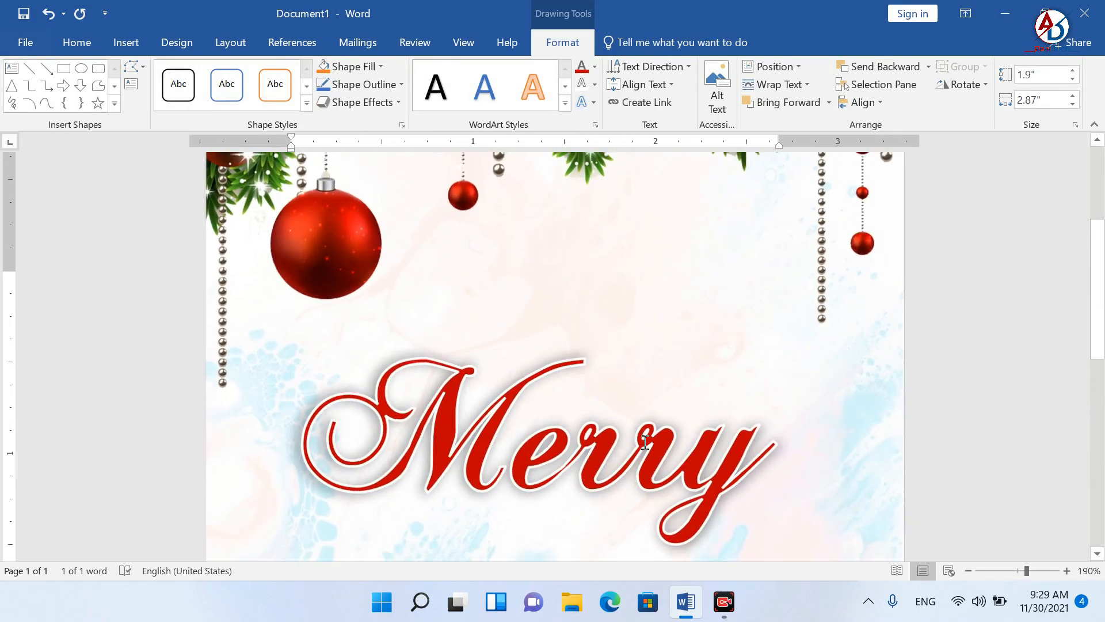
{"action": "scroll", "coordinate": [645, 448], "scroll_direction": "up", "scroll_amount": 1, "text": "ctrl"}
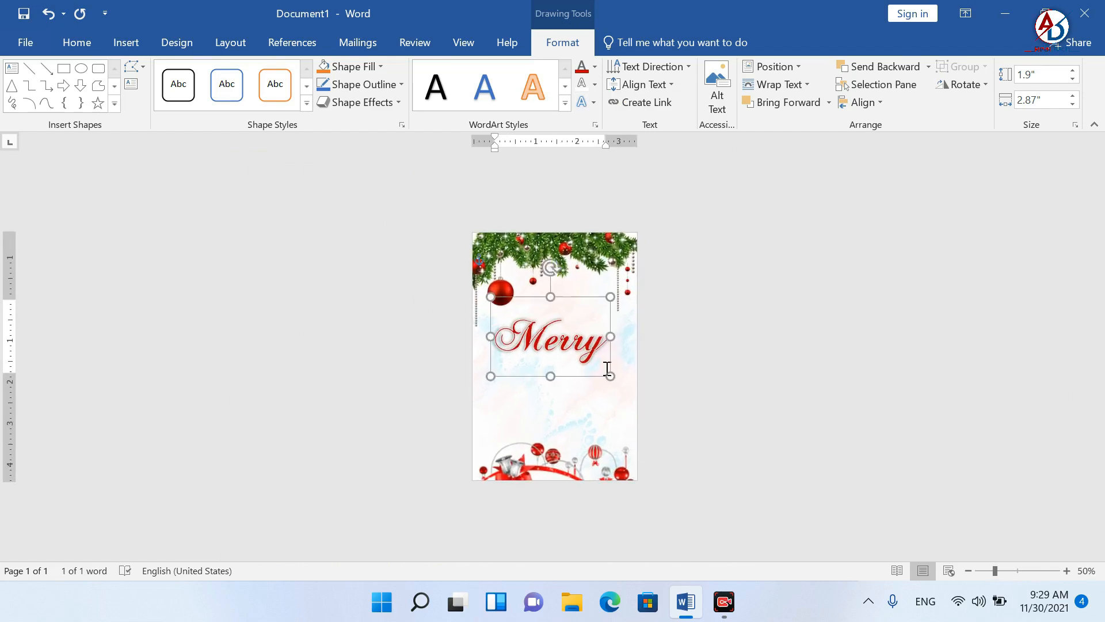
Step: Duplicate the "Merry" WordArt and place the copy directly below the original
{"action": "left_click_drag", "start_coordinate": [583, 377], "coordinate": [579, 408]}
{"action": "key", "text": "ctrl+d"}
{"action": "scroll", "coordinate": [579, 409], "scroll_direction": "up", "scroll_amount": 6}
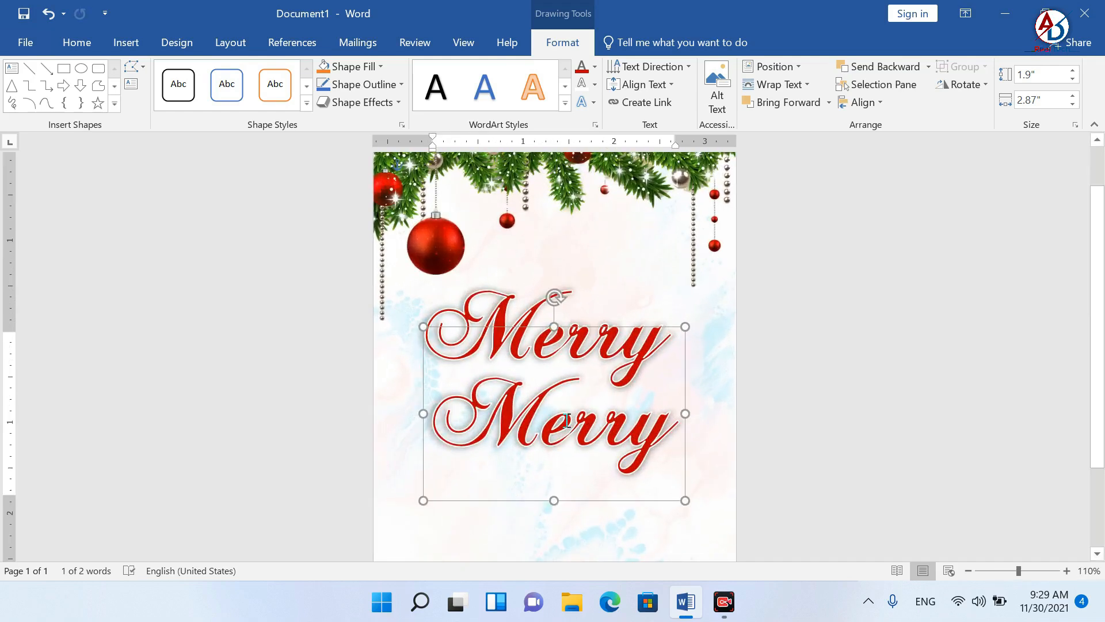
Step: Replace the text of the lower "Merry" copy with "Christmas"
{"action": "left_click", "coordinate": [567, 419]}
{"action": "double_click", "coordinate": [568, 421]}
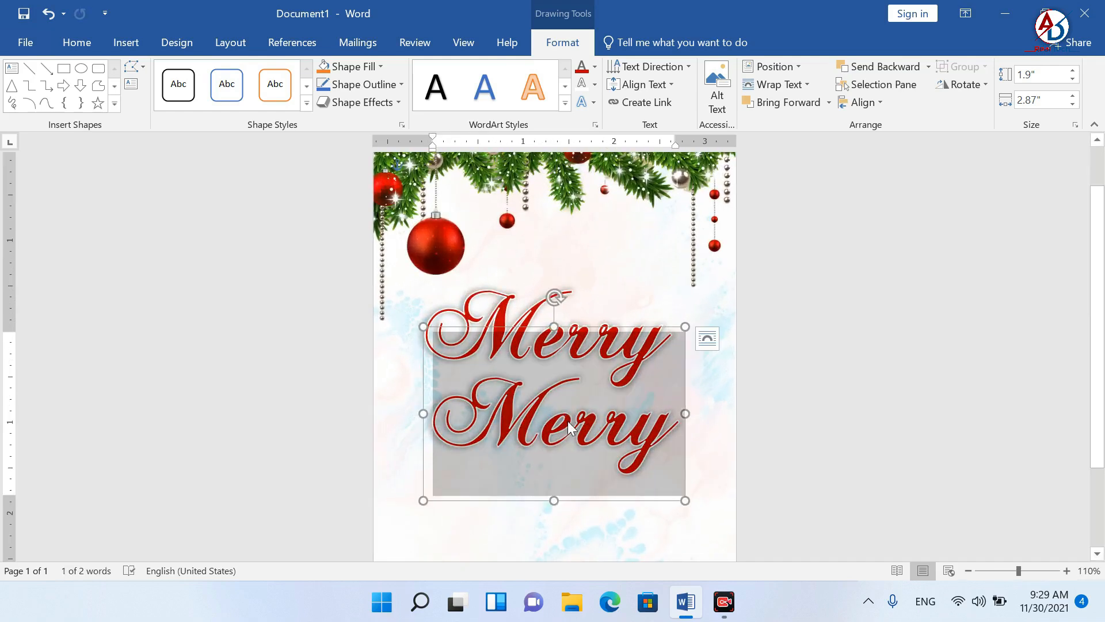
{"action": "type", "text": "Ch"}
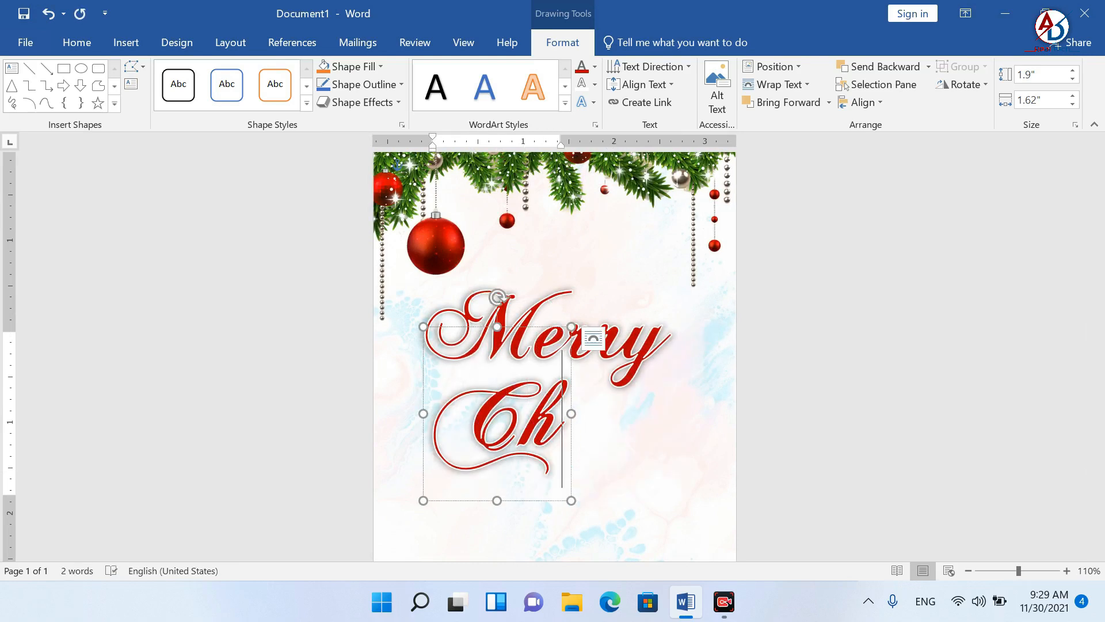
{"action": "type", "text": "rist"}
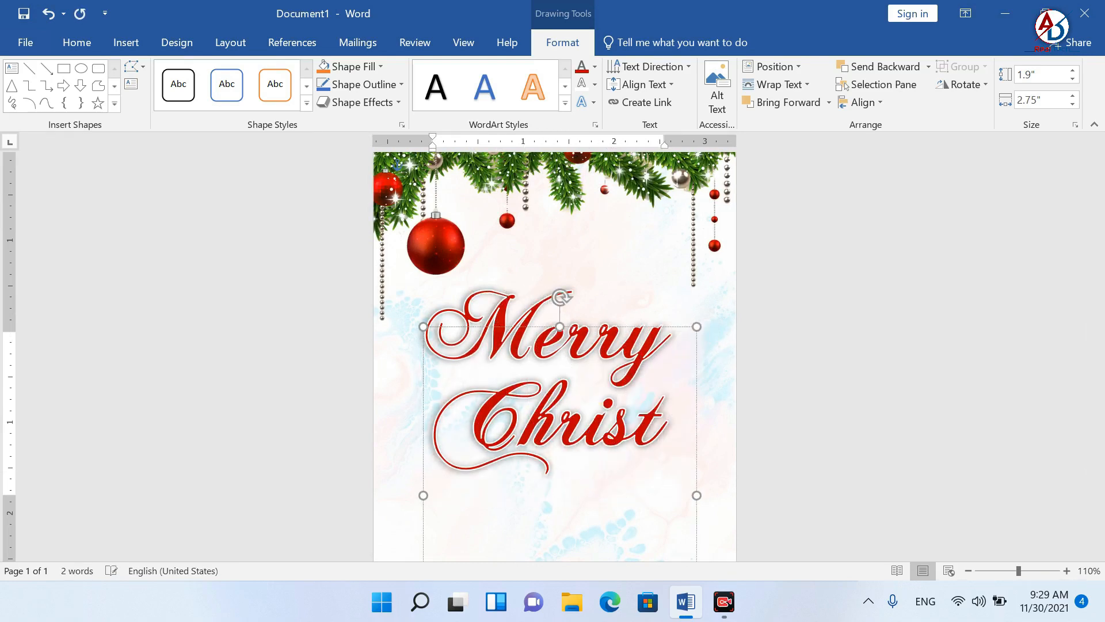
{"action": "type", "text": "mas"}
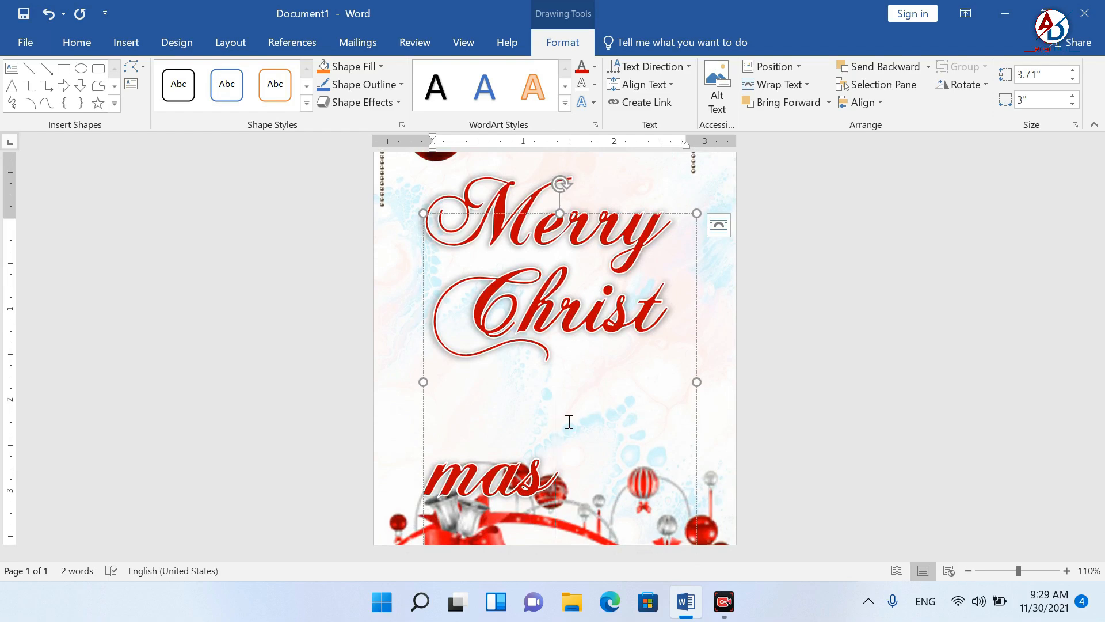
Step: Reduce the word "Christmas" to font size 48 and shift it slightly down beneath "Merry"
{"action": "double_click", "coordinate": [568, 422]}
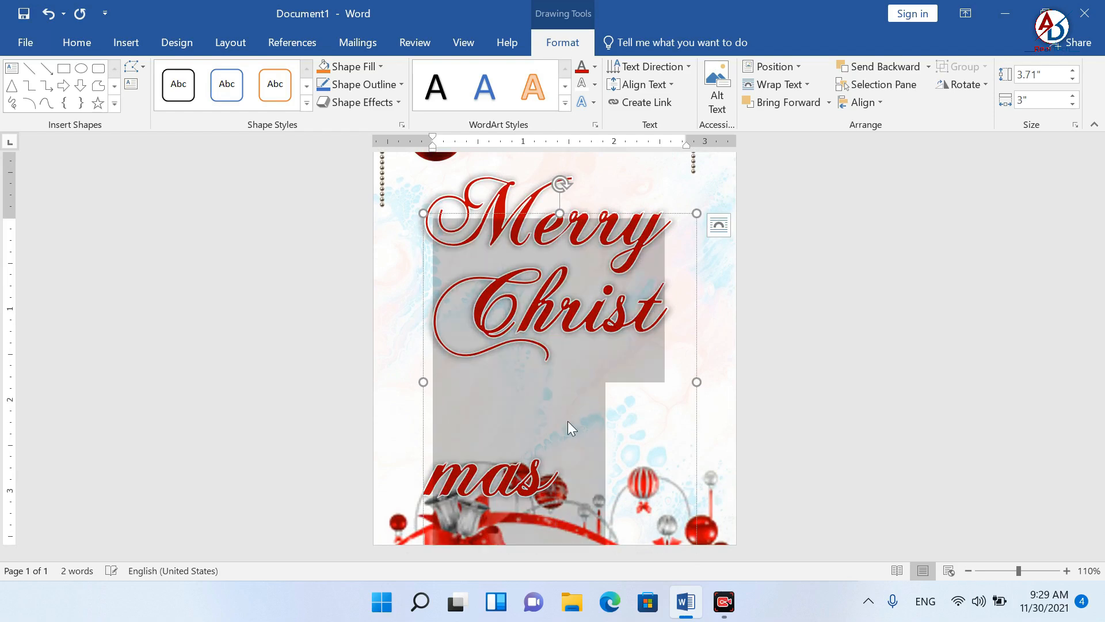
{"action": "left_click", "coordinate": [81, 44]}
{"action": "left_click", "coordinate": [263, 75]}
{"action": "left_click", "coordinate": [263, 75]}
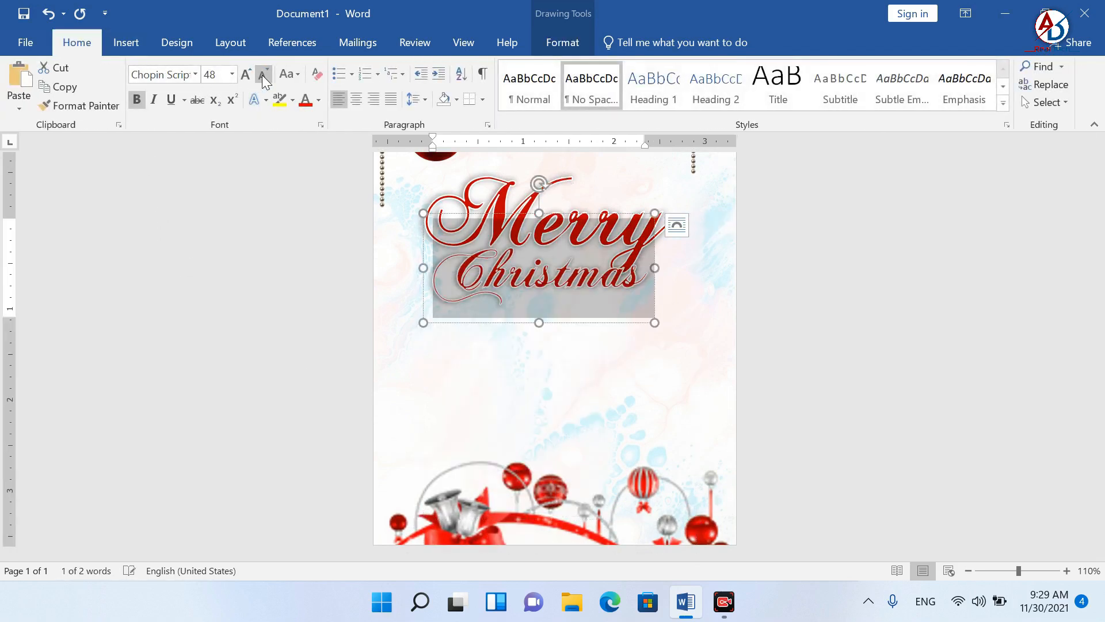
{"action": "left_click_drag", "start_coordinate": [552, 325], "coordinate": [552, 333]}
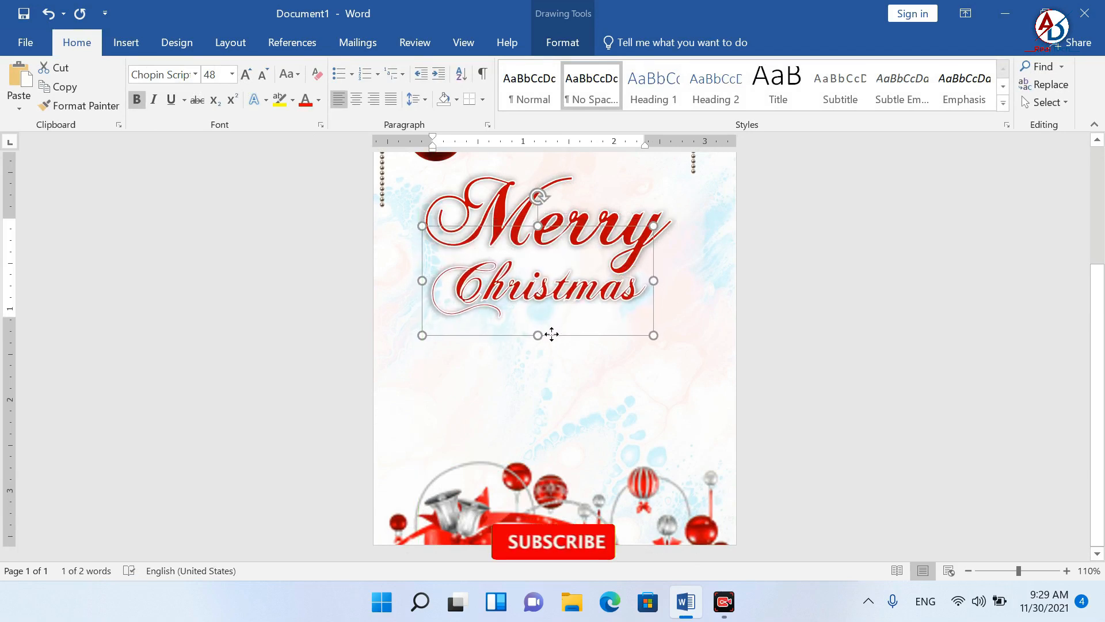
{"action": "left_click", "coordinate": [811, 395]}
{"action": "scroll", "coordinate": [812, 394], "scroll_direction": "up", "scroll_amount": 3}
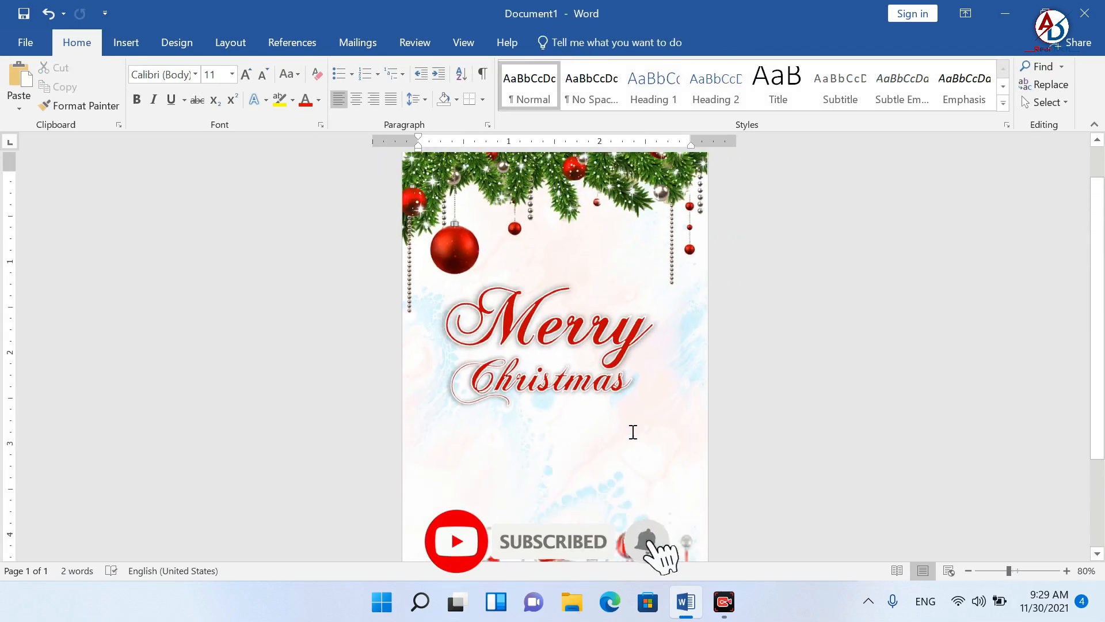
Step: Fill the "Christmas" lettering with the standard blue colour and deselect it to view the card
{"action": "left_click_drag", "start_coordinate": [567, 402], "coordinate": [561, 404]}
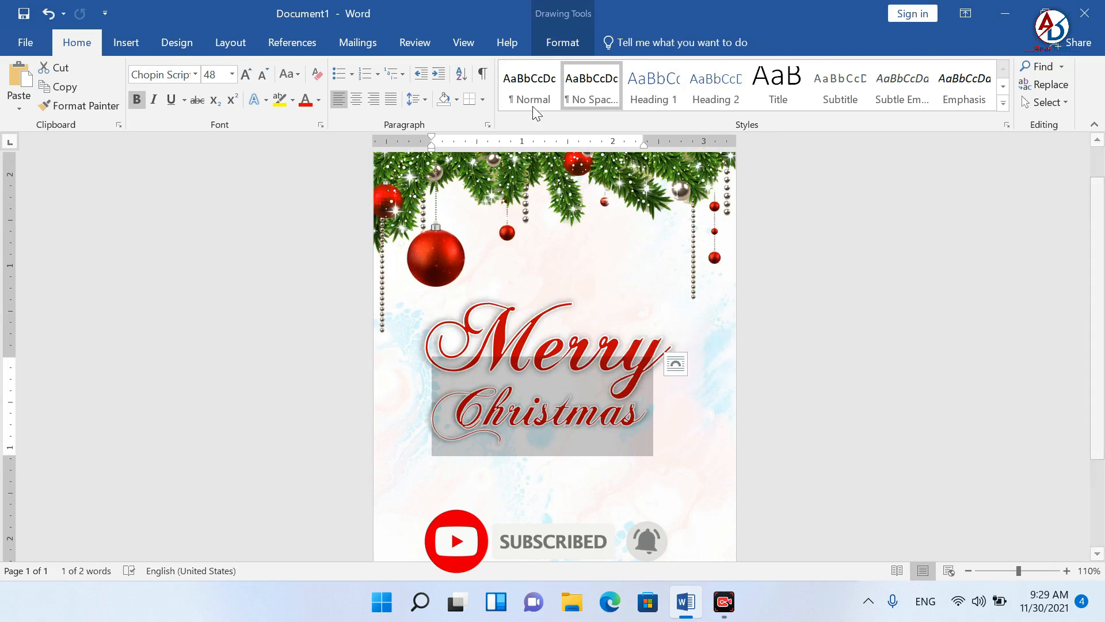
{"action": "left_click", "coordinate": [567, 43]}
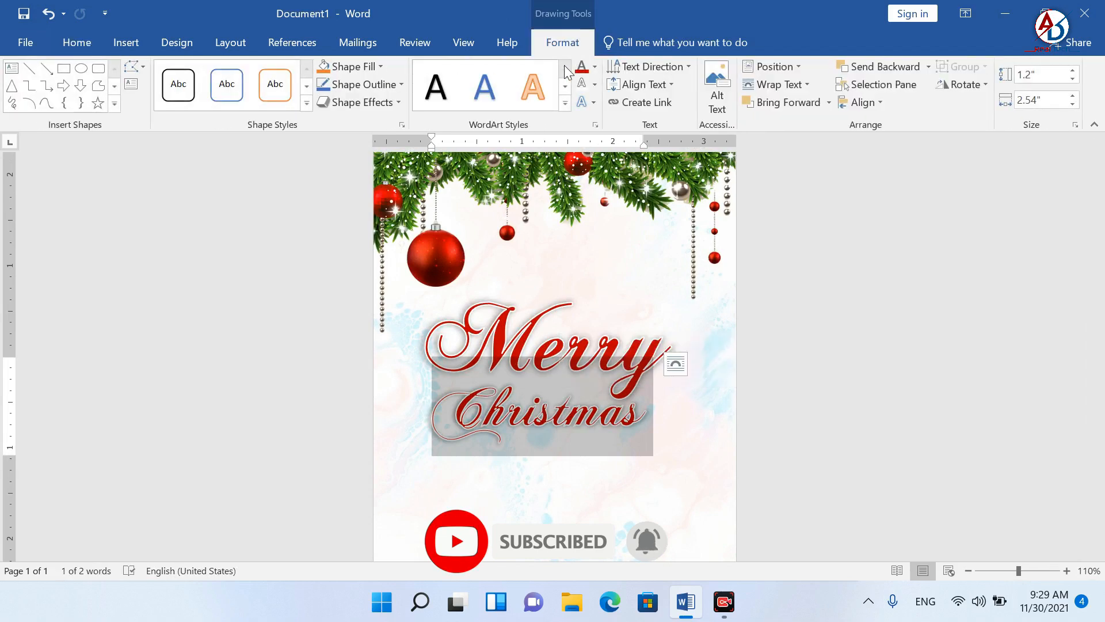
{"action": "left_click", "coordinate": [595, 68]}
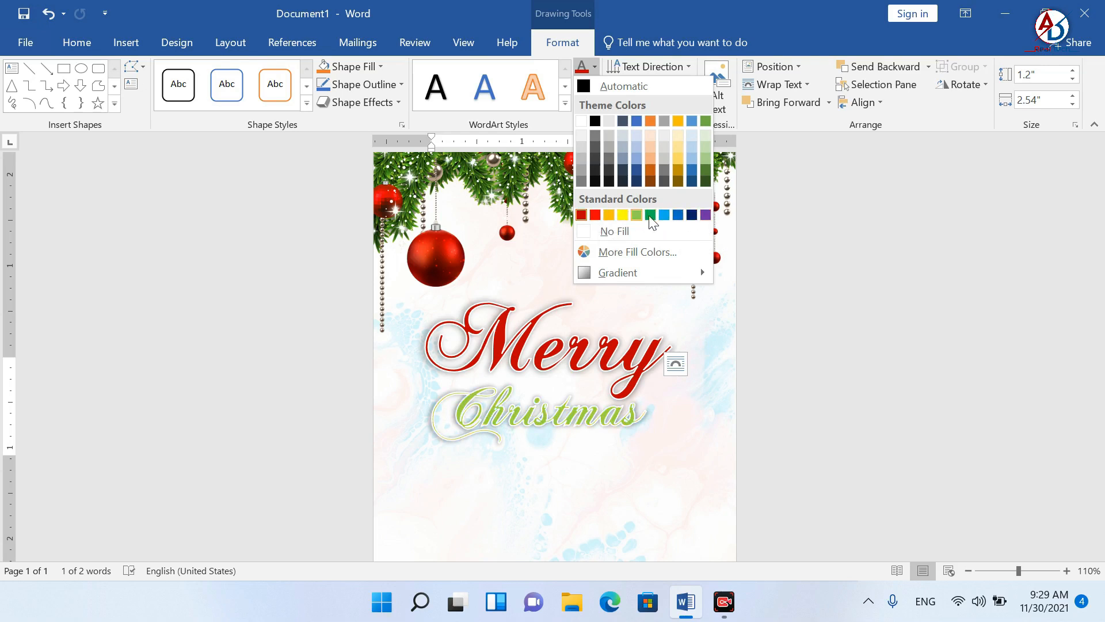
{"action": "left_click", "coordinate": [678, 216]}
{"action": "left_click", "coordinate": [804, 370]}
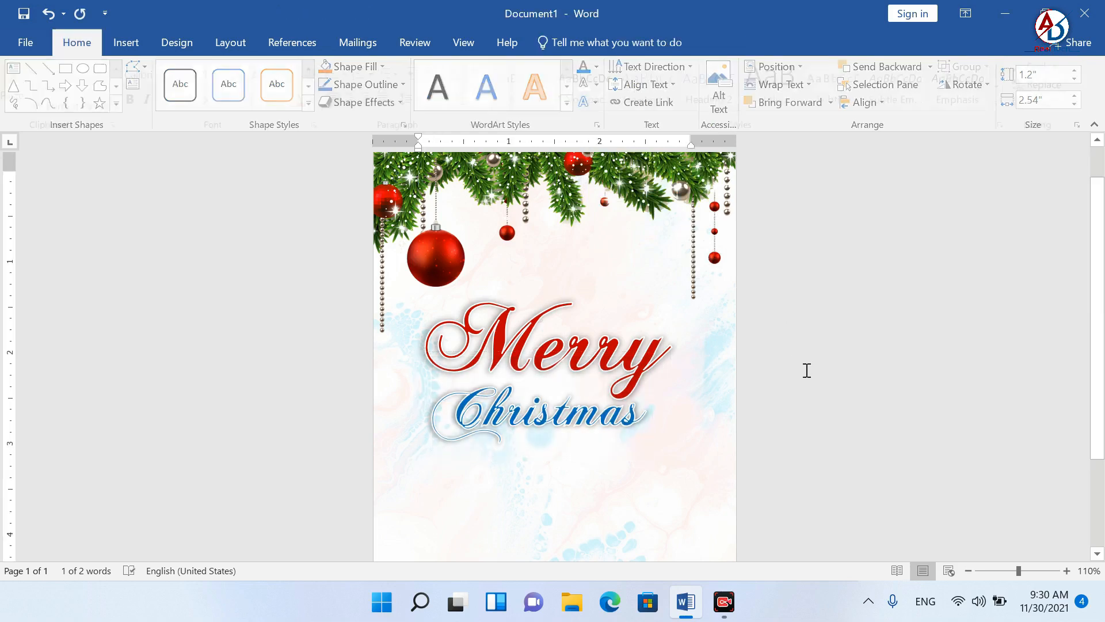
{"action": "scroll", "coordinate": [757, 412], "scroll_direction": "down", "scroll_amount": 5}
{"action": "scroll", "coordinate": [730, 432], "scroll_direction": "up", "scroll_amount": 3}
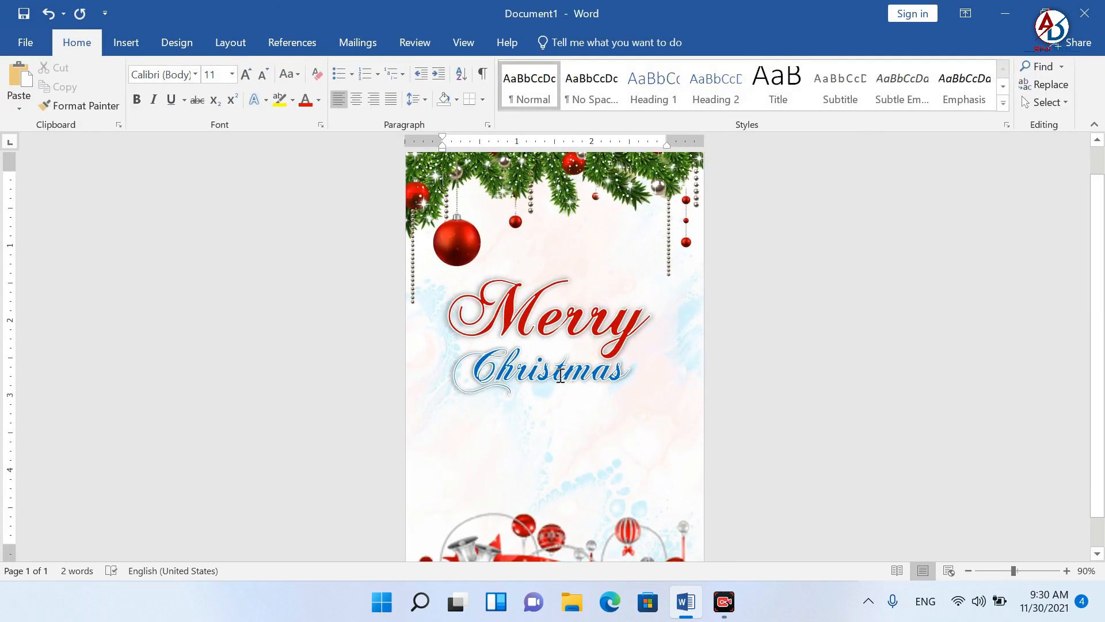
Step: Recolour the "Christmas" lettering with the standard red text fill and deselect it
{"action": "double_click", "coordinate": [560, 375]}
{"action": "left_click", "coordinate": [562, 42]}
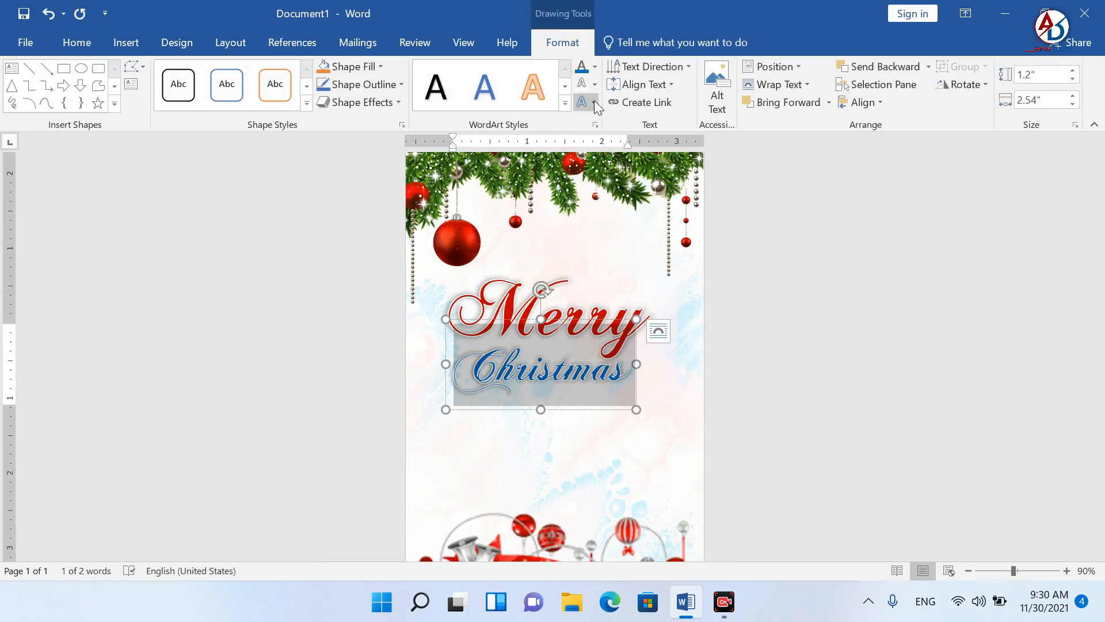
{"action": "left_click", "coordinate": [595, 70]}
{"action": "left_click", "coordinate": [594, 213]}
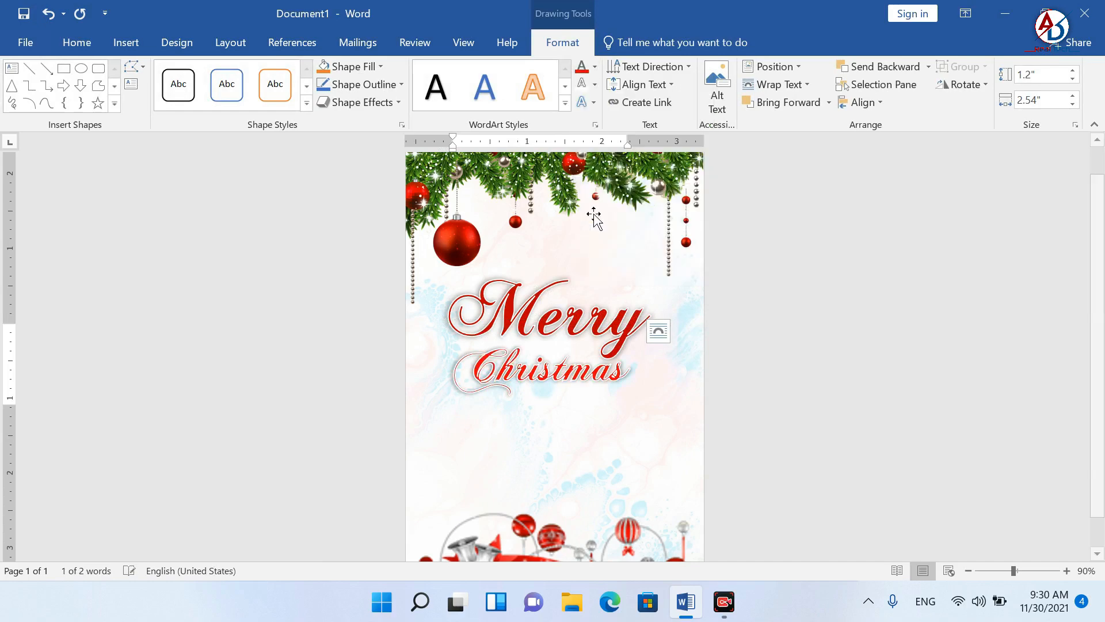
{"action": "left_click", "coordinate": [787, 426]}
Step: Insert the Santa hat picture "unknown-10" from the christmas day folder and wrap it in front of the text
{"action": "left_click", "coordinate": [125, 42]}
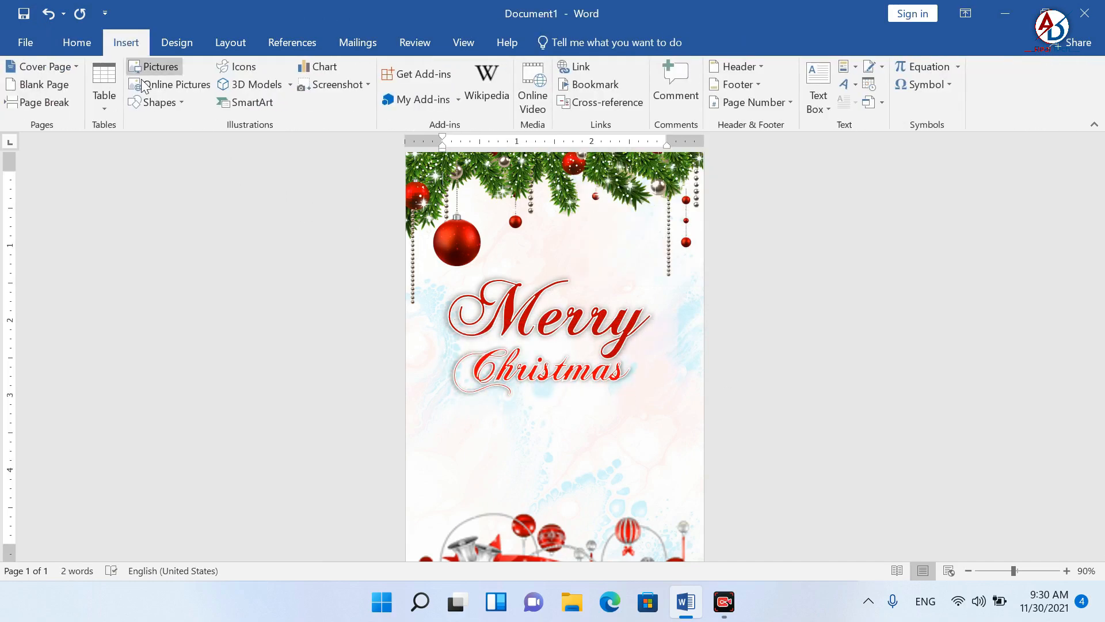
{"action": "left_click", "coordinate": [160, 68]}
{"action": "left_click", "coordinate": [490, 170]}
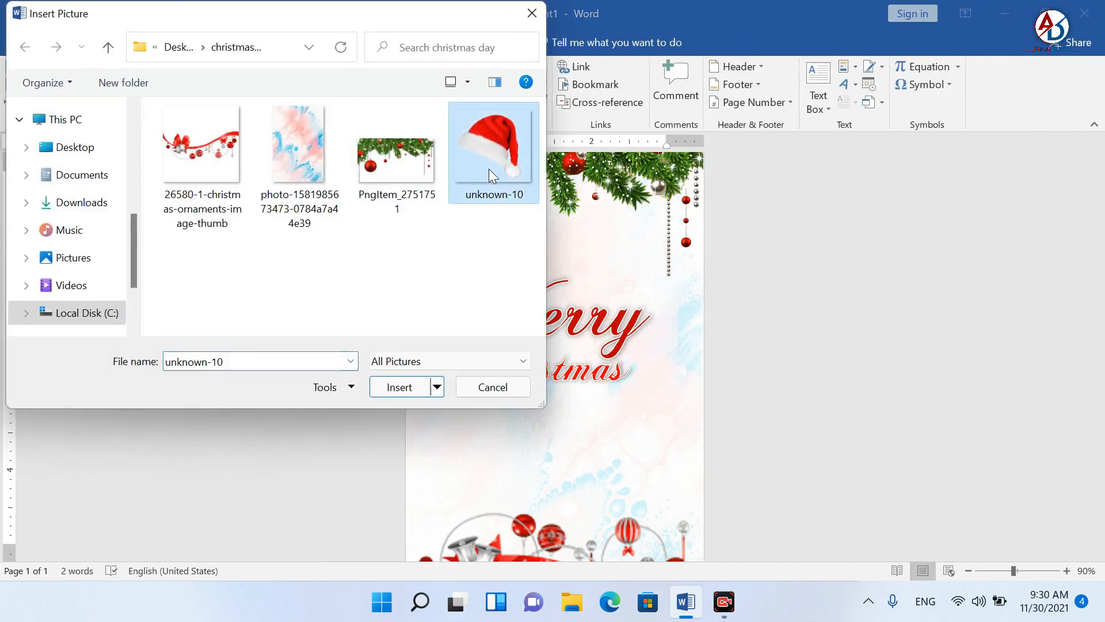
{"action": "left_click", "coordinate": [405, 392]}
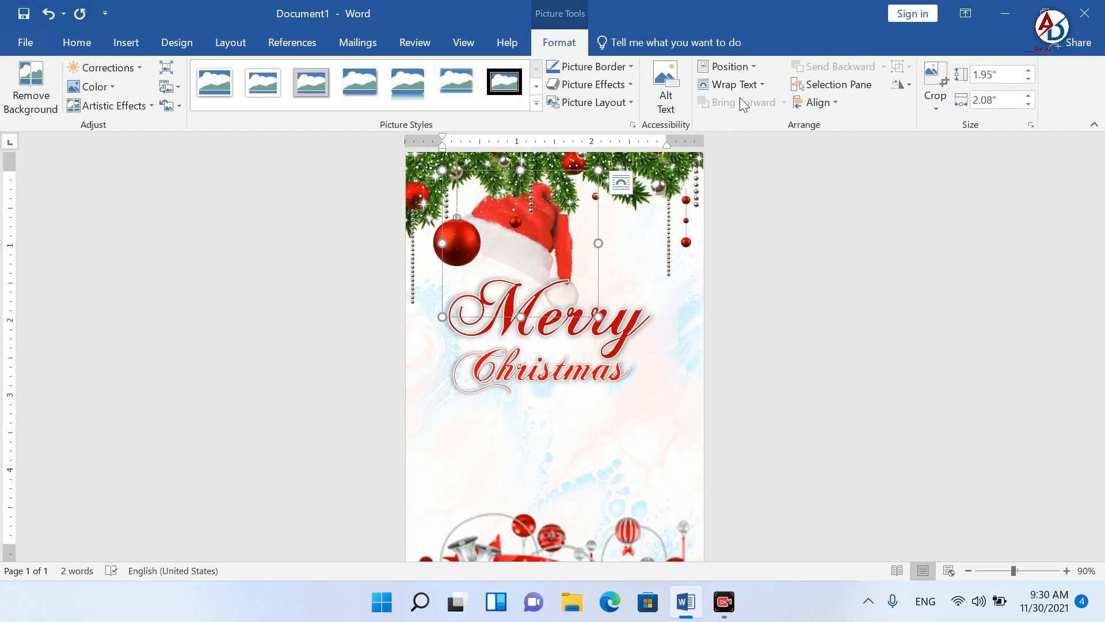
{"action": "left_click", "coordinate": [741, 86]}
{"action": "left_click", "coordinate": [758, 215]}
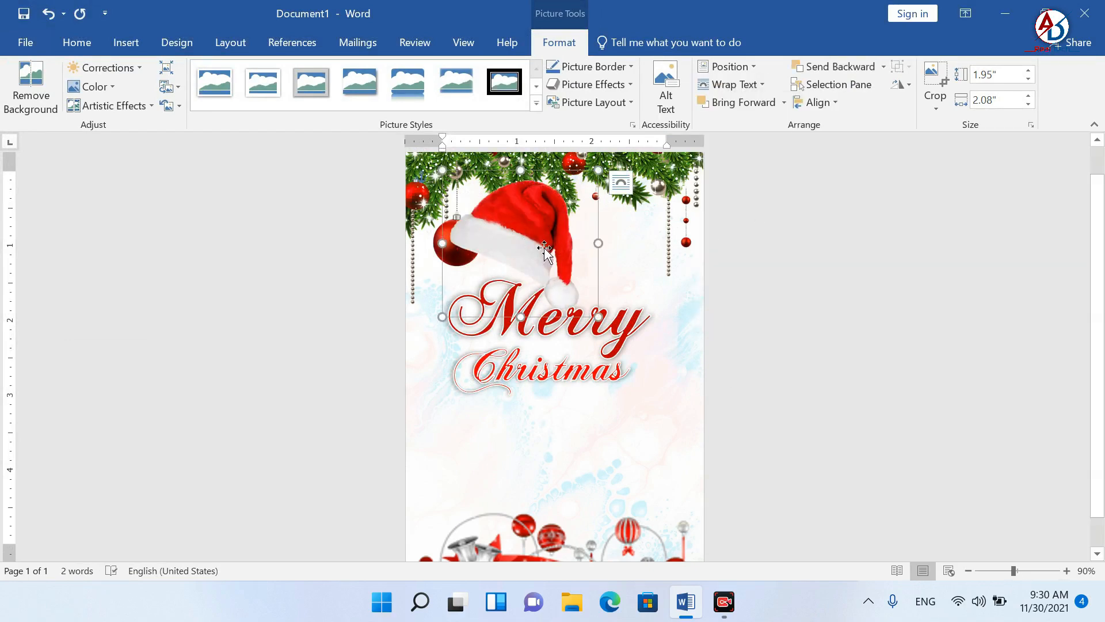
Step: Shrink the Santa hat to about 1.46" by 1.55" and place it above the end of "Merry" at the card's right edge
{"action": "left_click_drag", "start_coordinate": [522, 245], "coordinate": [646, 280]}
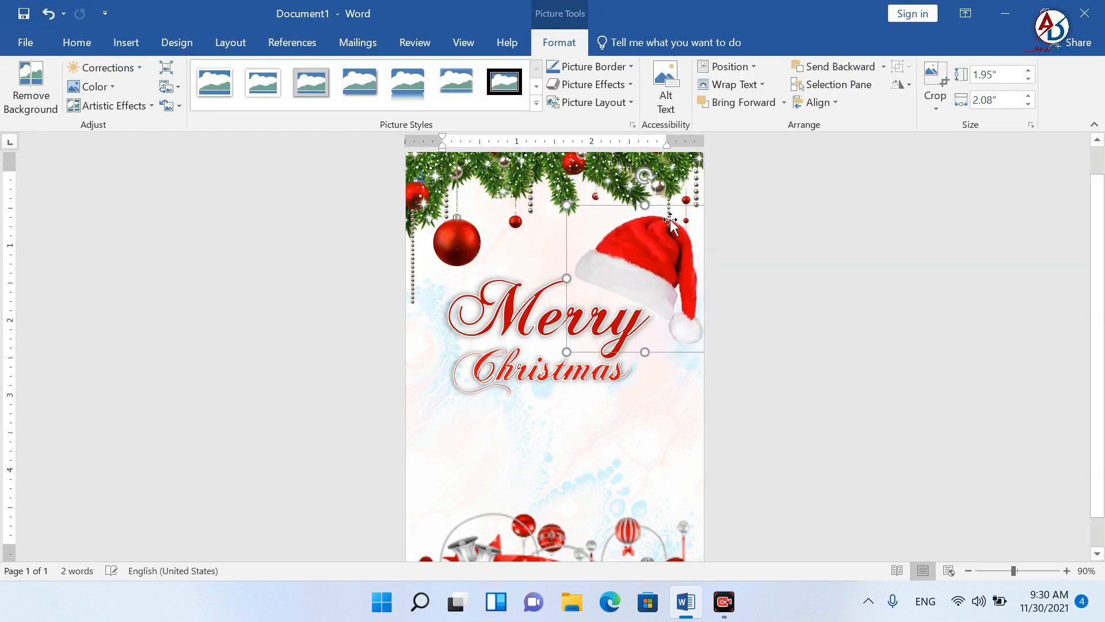
{"action": "left_click_drag", "start_coordinate": [564, 205], "coordinate": [606, 241]}
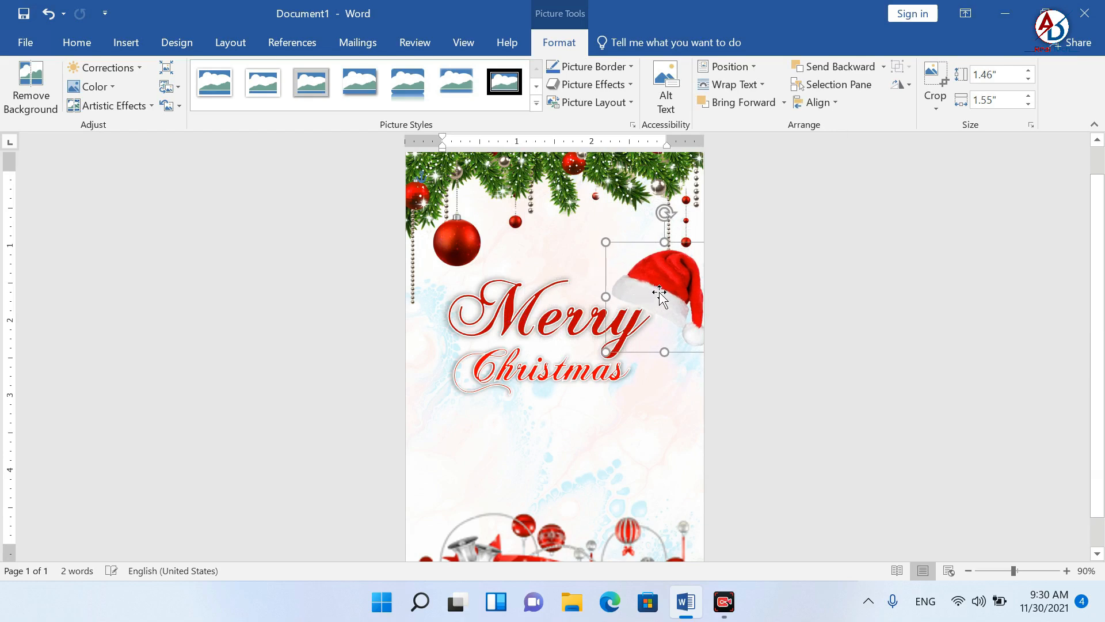
{"action": "left_click_drag", "start_coordinate": [661, 296], "coordinate": [641, 277]}
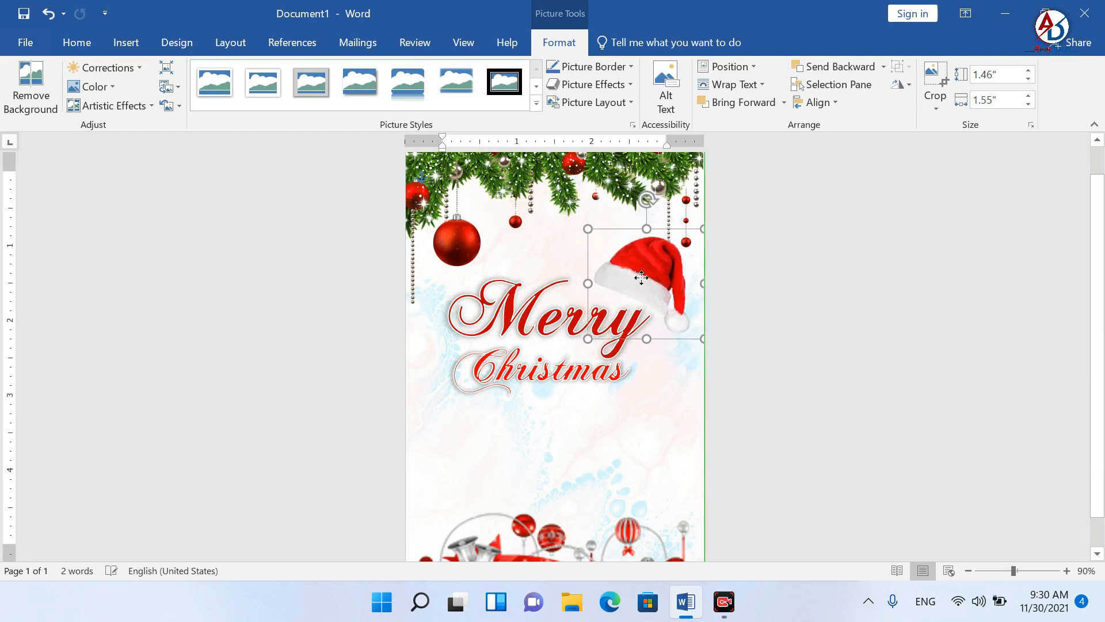
{"action": "left_click", "coordinate": [858, 384]}
Step: Draw a text box about 3.48" wide and 1.38" high directly below "Christmas"
{"action": "scroll", "coordinate": [634, 396], "scroll_direction": "down", "scroll_amount": 1}
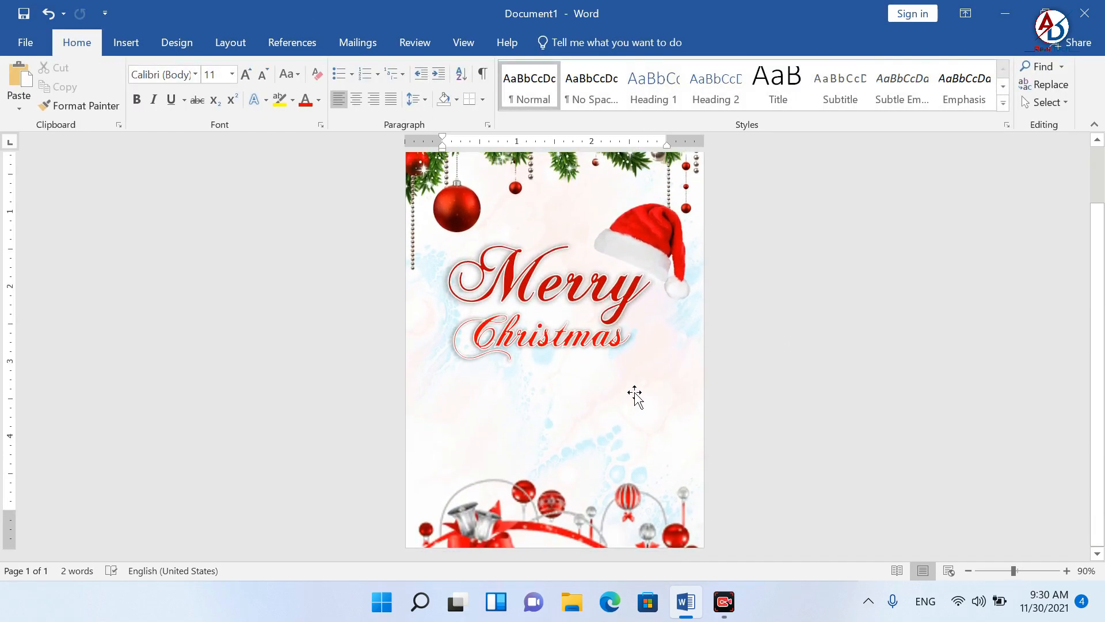
{"action": "left_click", "coordinate": [125, 43]}
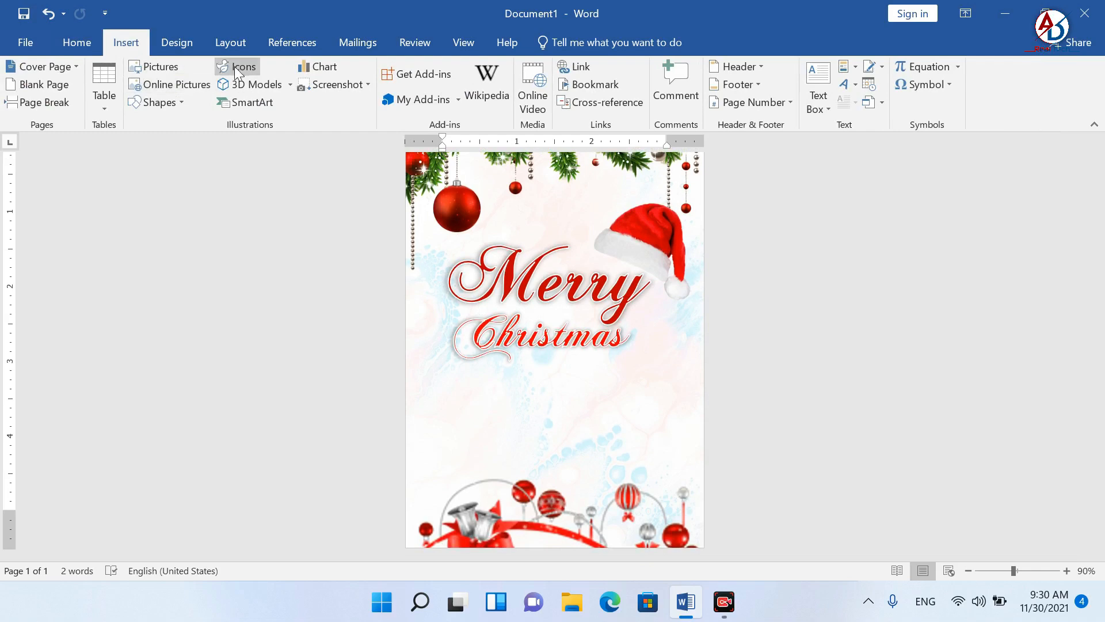
{"action": "left_click", "coordinate": [178, 102]}
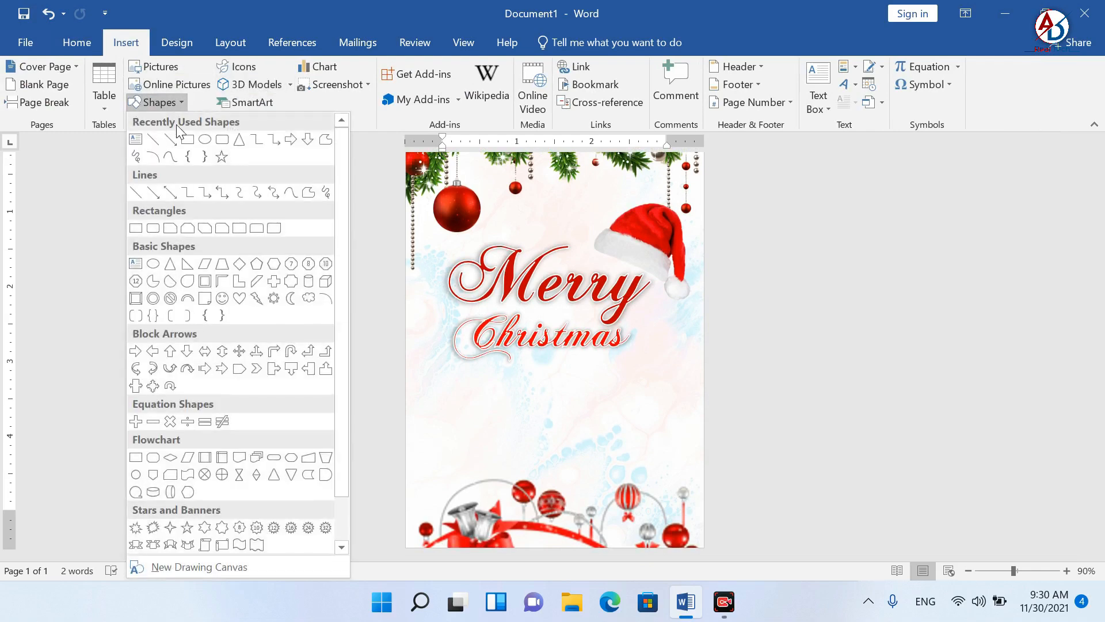
{"action": "left_click", "coordinate": [135, 140]}
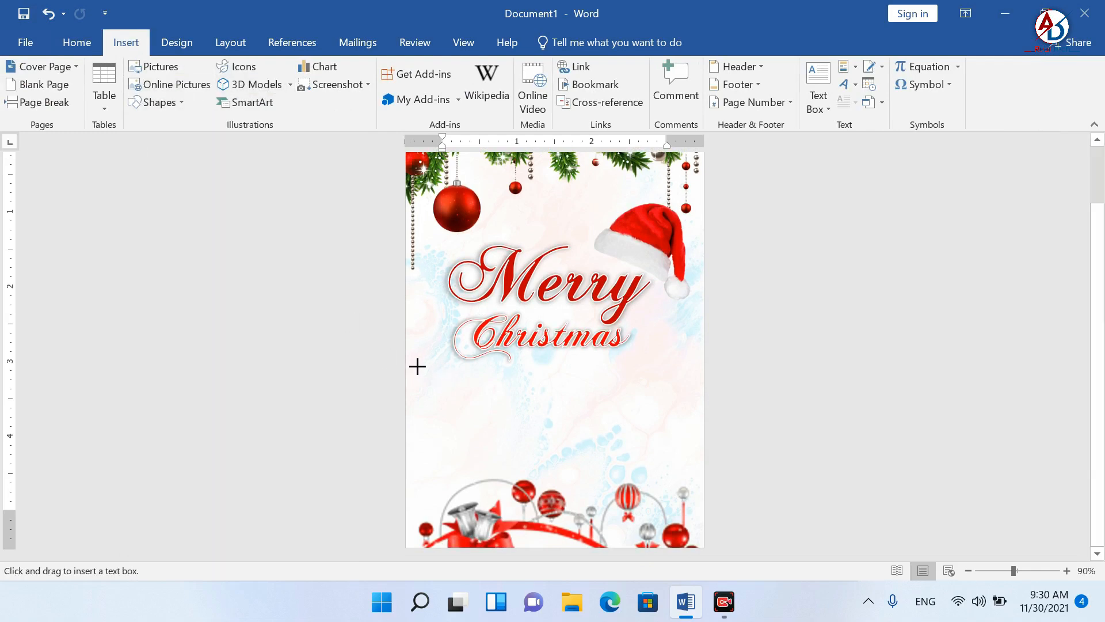
{"action": "left_click_drag", "start_coordinate": [418, 361], "coordinate": [678, 464]}
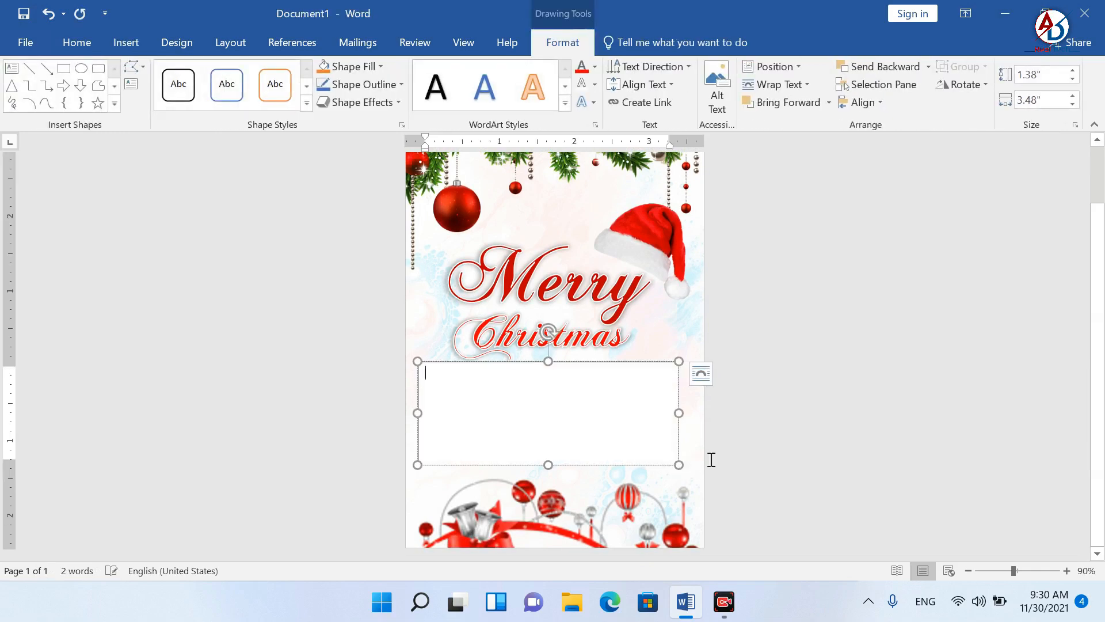
Step: Open the "text chri" file from the christmas day folder on the desktop and copy its entire greeting text
{"action": "left_click", "coordinate": [1004, 13]}
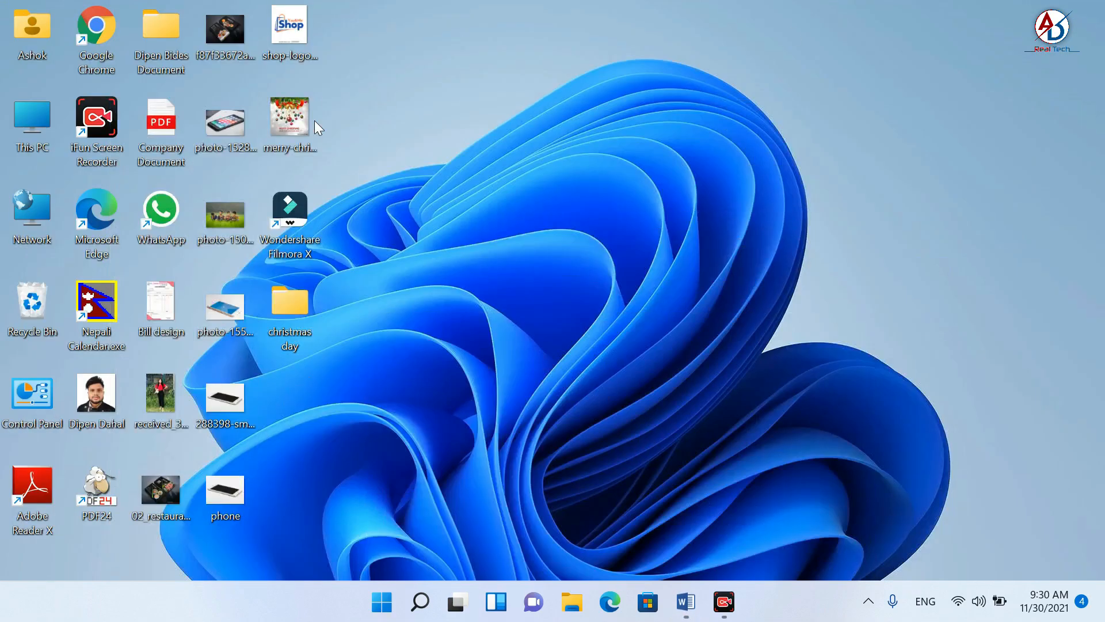
{"action": "double_click", "coordinate": [294, 334]}
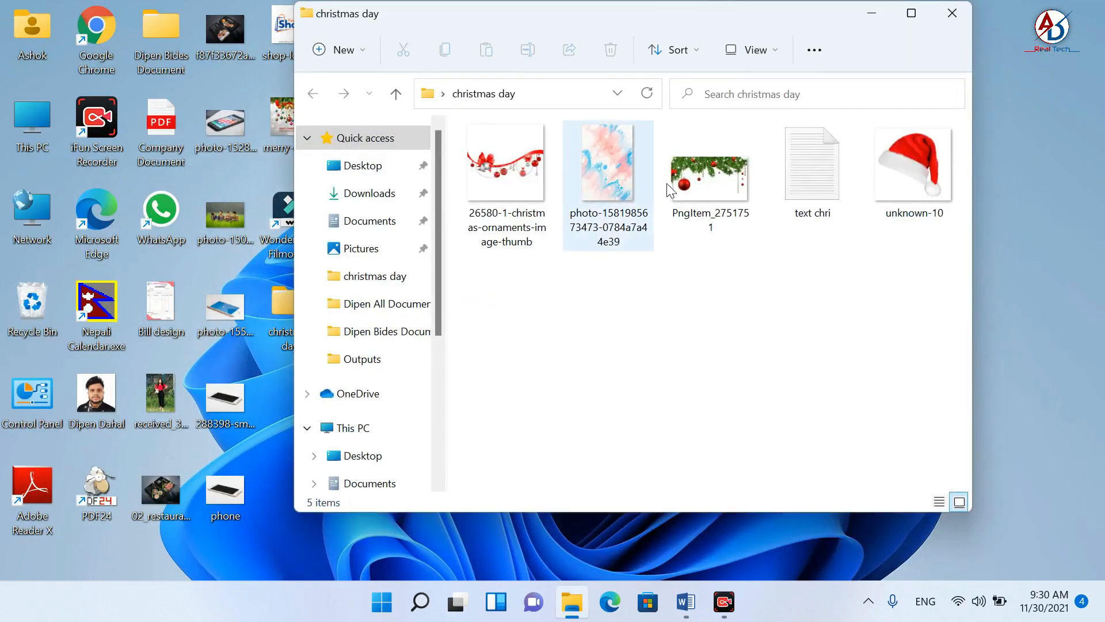
{"action": "double_click", "coordinate": [806, 181]}
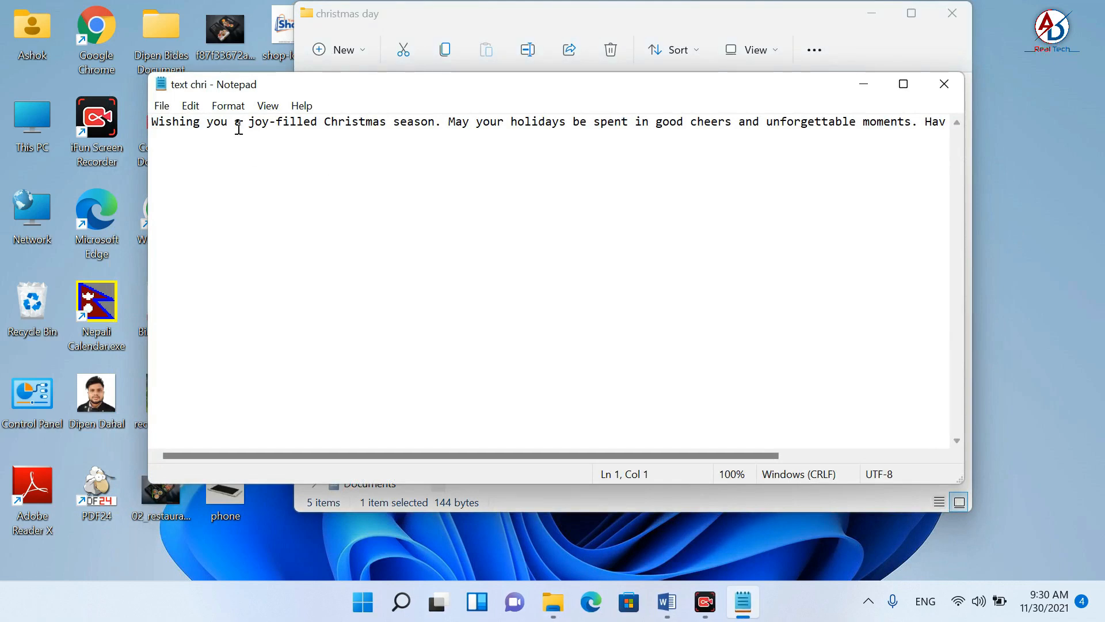
{"action": "key", "text": "ctrl+a"}
{"action": "right_click", "coordinate": [246, 130]}
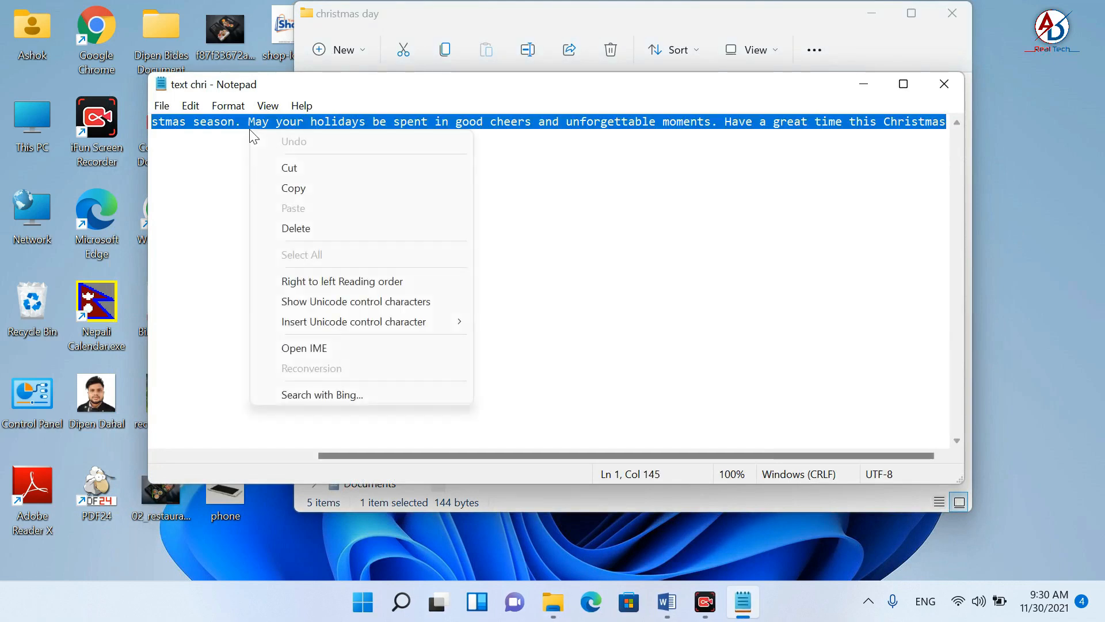
{"action": "left_click", "coordinate": [294, 187]}
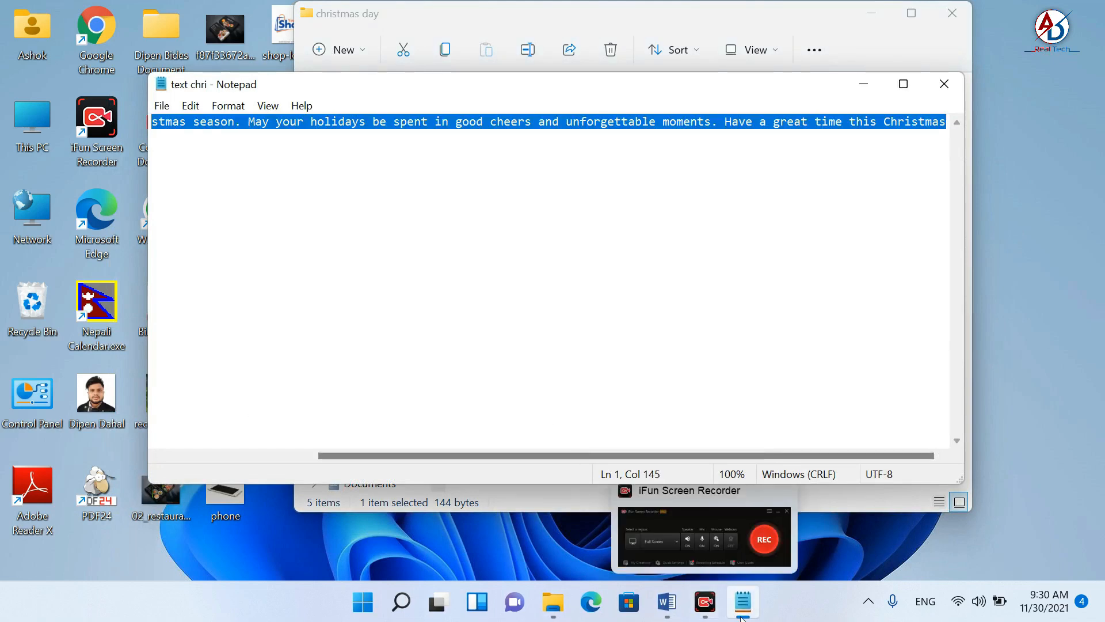
Step: Switch back to Word, paste the greeting as text only into the empty text box and shorten the box to about 1.13"
{"action": "left_click", "coordinate": [667, 602]}
{"action": "right_click", "coordinate": [562, 398]}
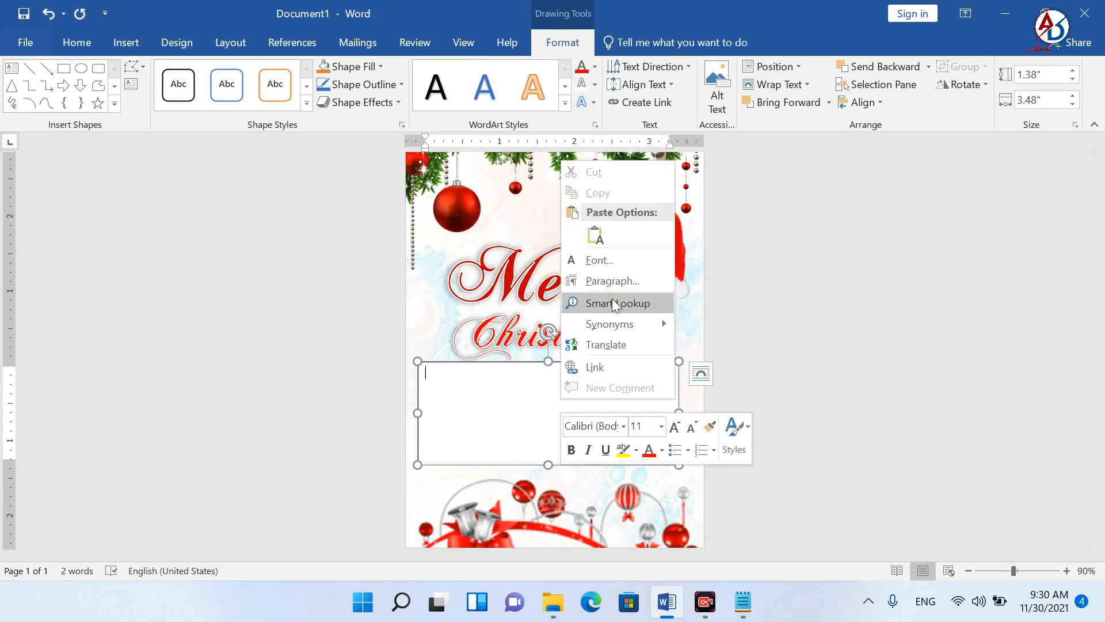
{"action": "left_click", "coordinate": [594, 236]}
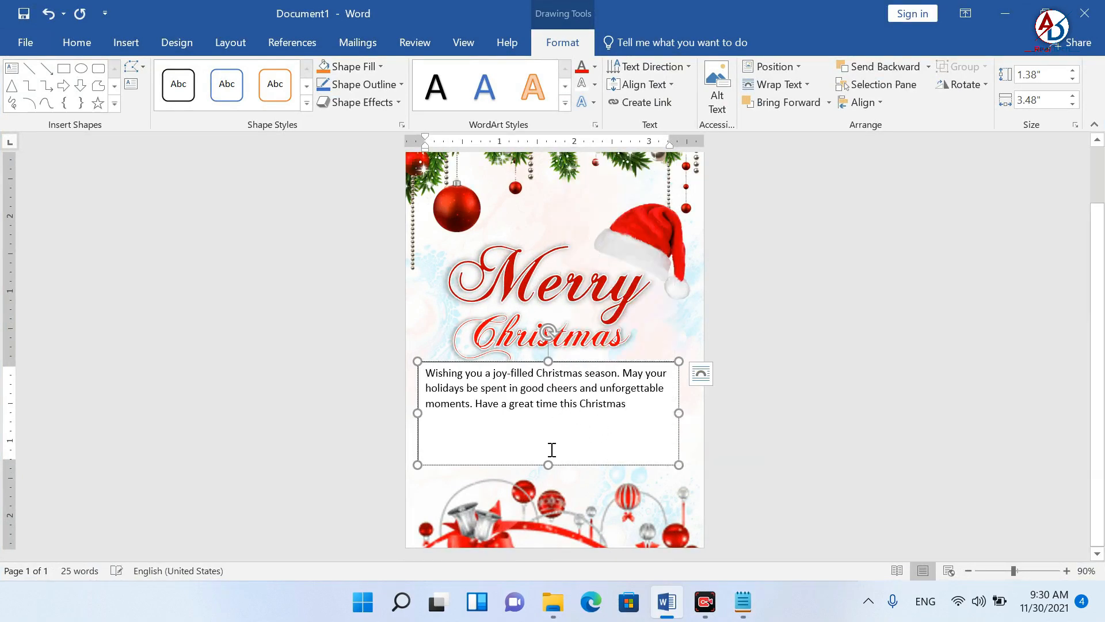
{"action": "mouse_move", "coordinate": [546, 468]}
{"action": "left_mouse_down"}
{"action": "mouse_move", "coordinate": [547, 426]}
{"action": "mouse_move", "coordinate": [546, 446]}
{"action": "left_mouse_up"}
Step: Centre the whole greeting message in the text box and enlarge it to font size 12
{"action": "key", "text": "ctrl+a"}
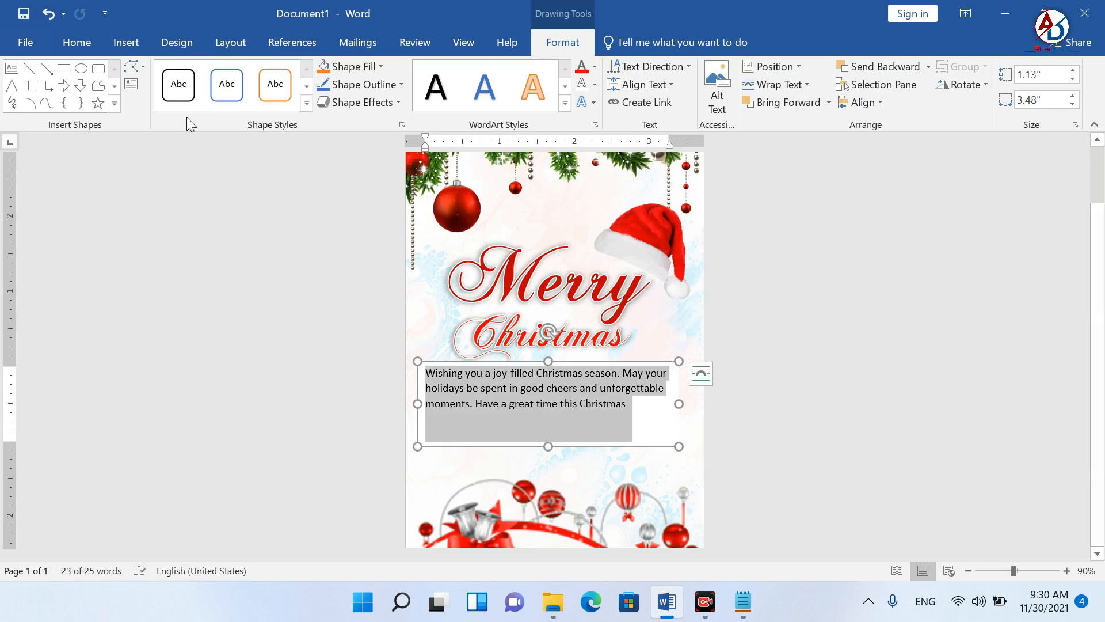
{"action": "left_click", "coordinate": [68, 46]}
{"action": "left_click", "coordinate": [357, 100]}
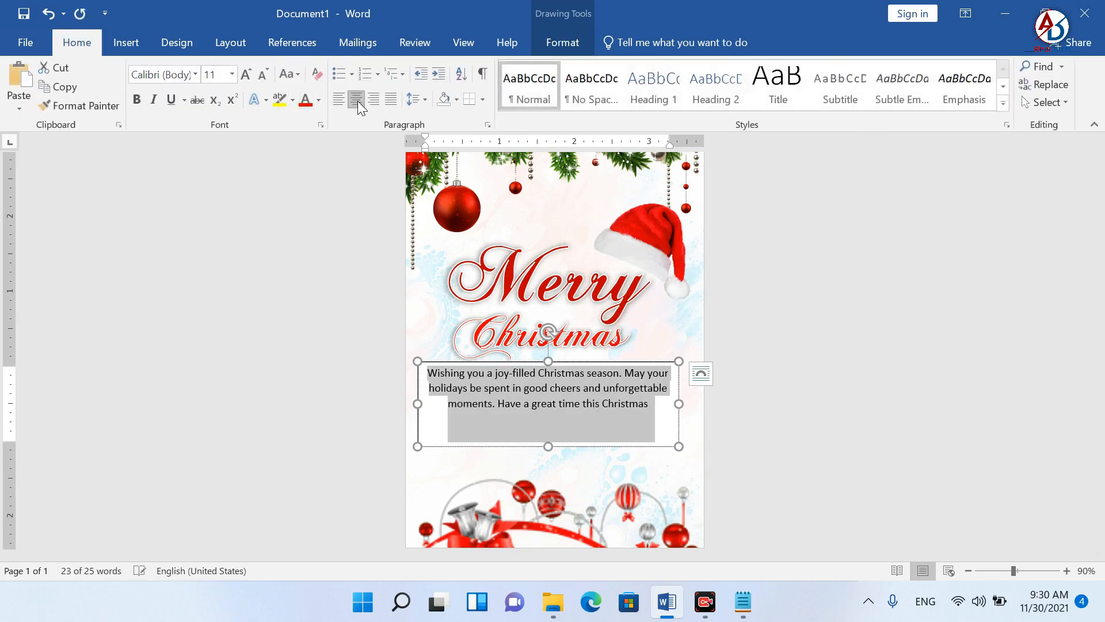
{"action": "left_click", "coordinate": [246, 74]}
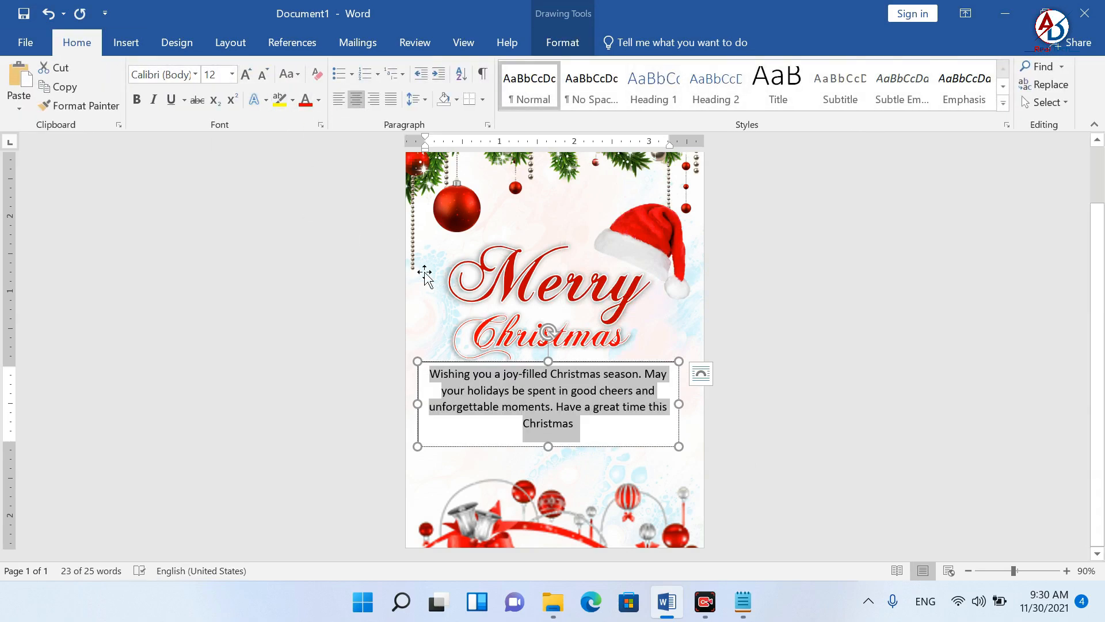
Step: Move the greeting text box slightly down and remove both its fill and its outline
{"action": "left_click_drag", "start_coordinate": [636, 367], "coordinate": [635, 384]}
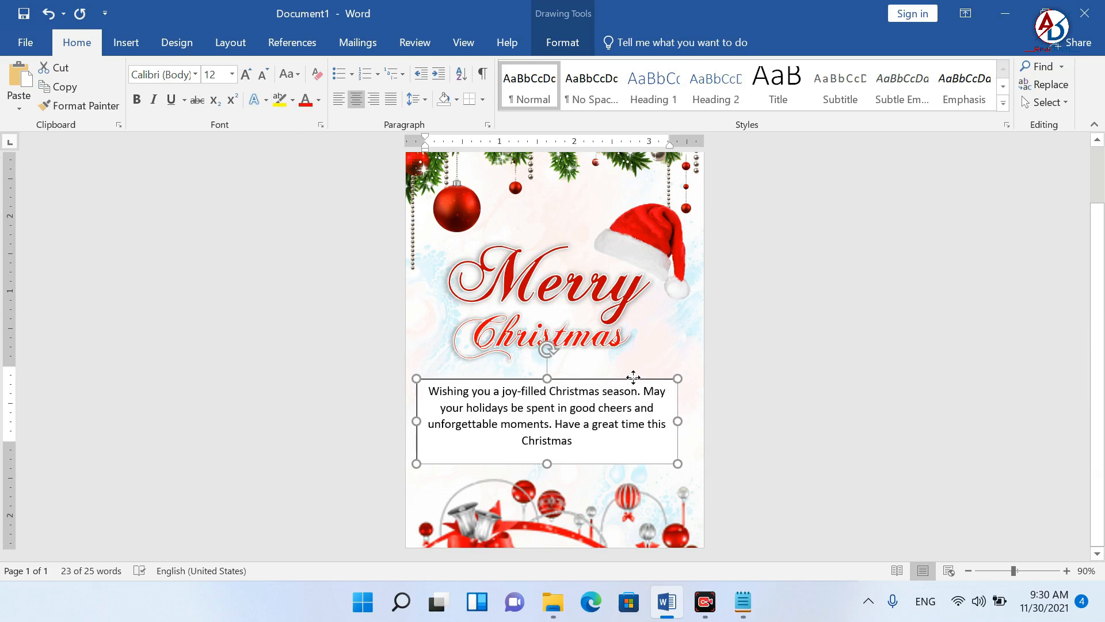
{"action": "left_click", "coordinate": [572, 44]}
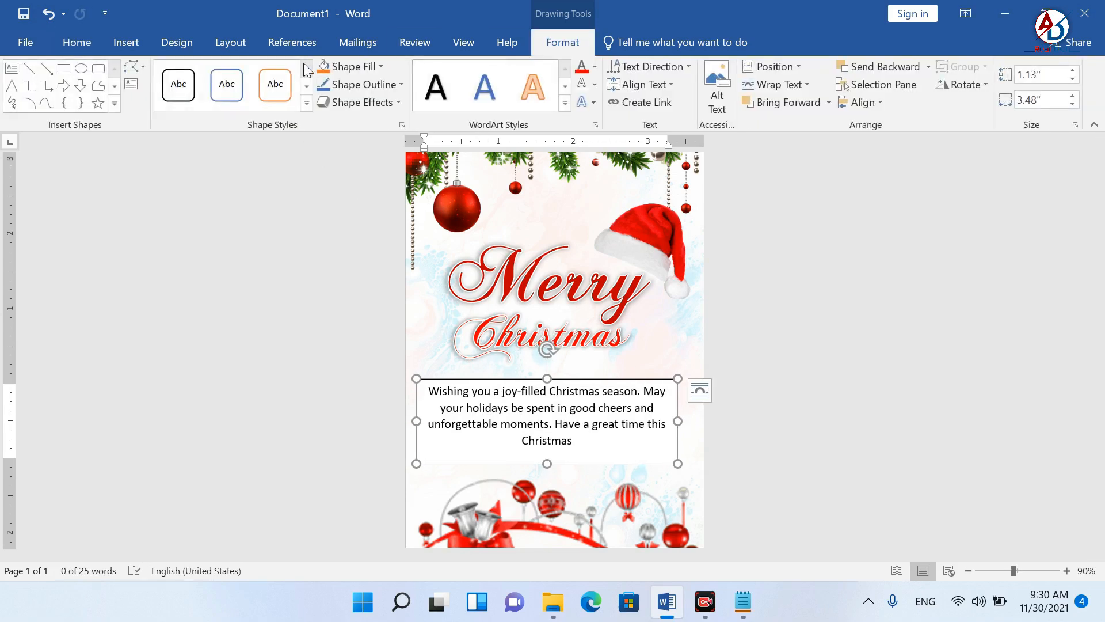
{"action": "left_click", "coordinate": [354, 66]}
{"action": "left_click", "coordinate": [355, 211]}
{"action": "left_click", "coordinate": [361, 85]}
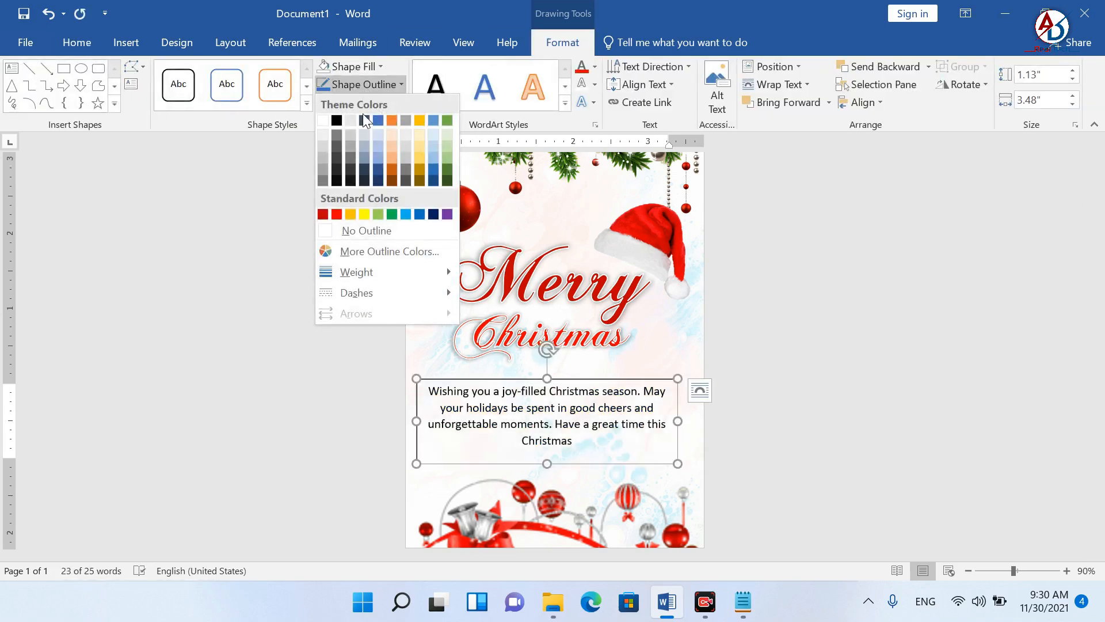
{"action": "left_click", "coordinate": [361, 233]}
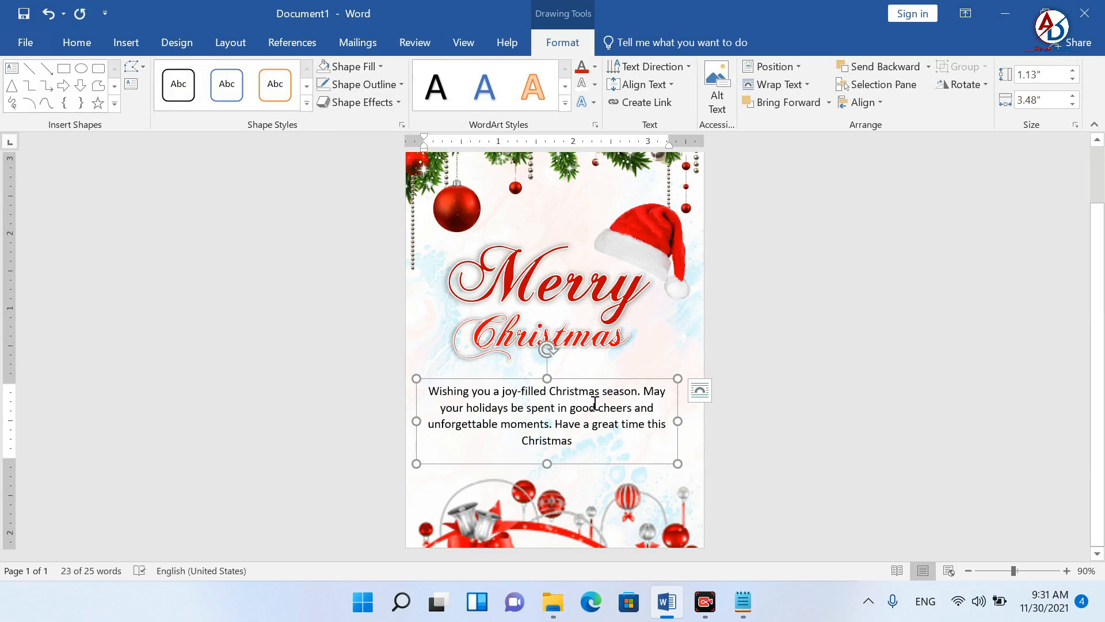
Step: Change the font of the whole greeting message to Alegreya Sans
{"action": "scroll", "coordinate": [599, 423], "scroll_direction": "down", "scroll_amount": 4}
{"action": "scroll", "coordinate": [602, 435], "scroll_direction": "up", "scroll_amount": 2}
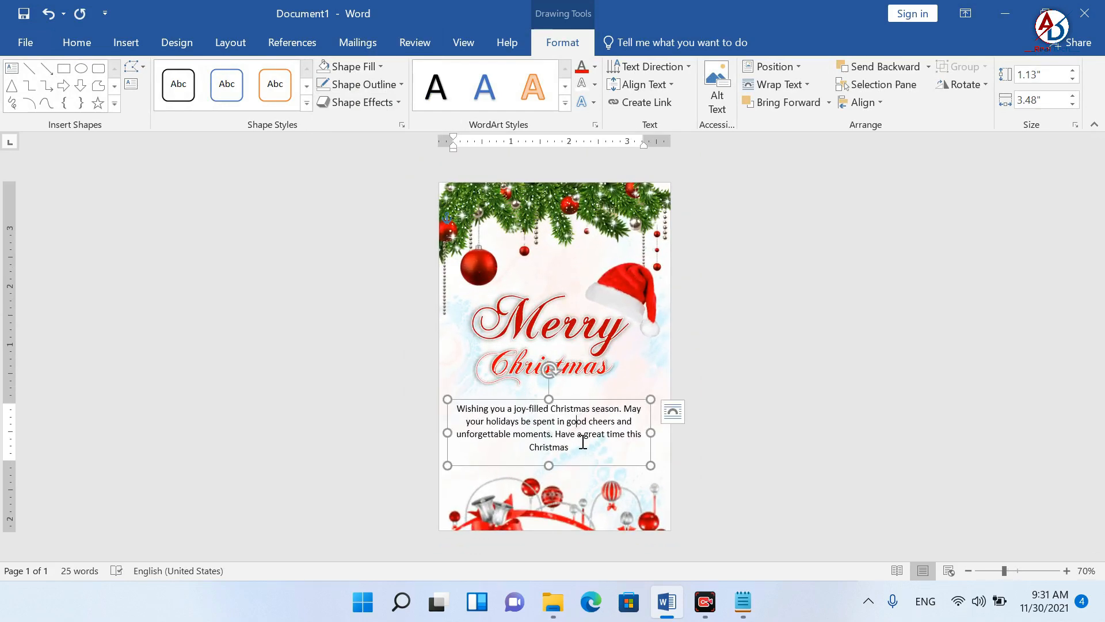
{"action": "scroll", "coordinate": [583, 442], "scroll_direction": "up", "scroll_amount": 4}
{"action": "key", "text": "ctrl+a"}
{"action": "left_click", "coordinate": [68, 44]}
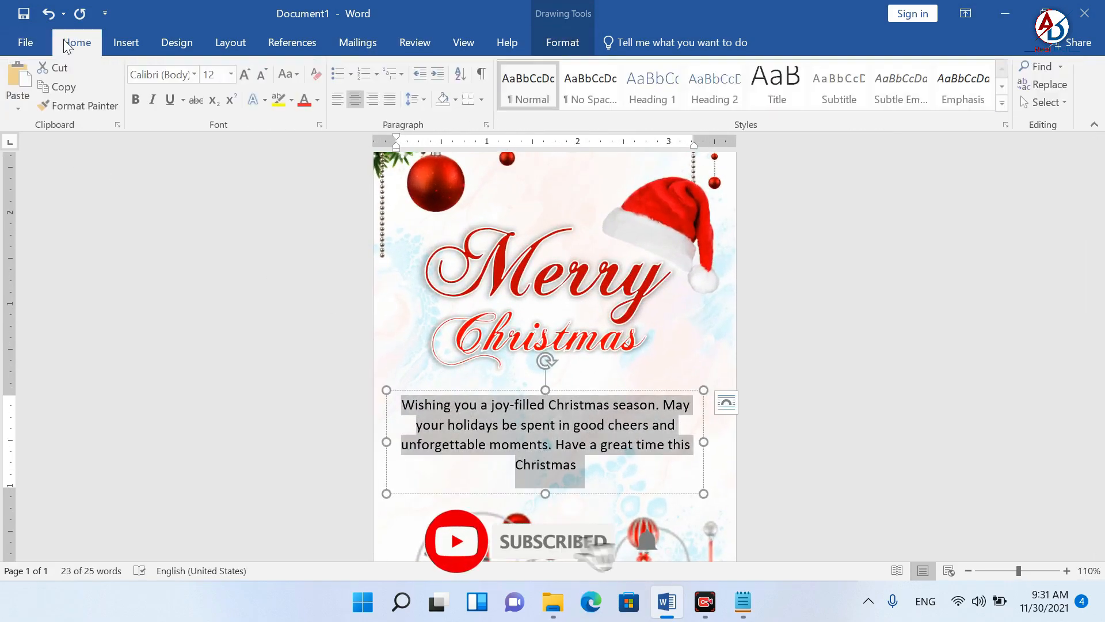
{"action": "left_click", "coordinate": [196, 74]}
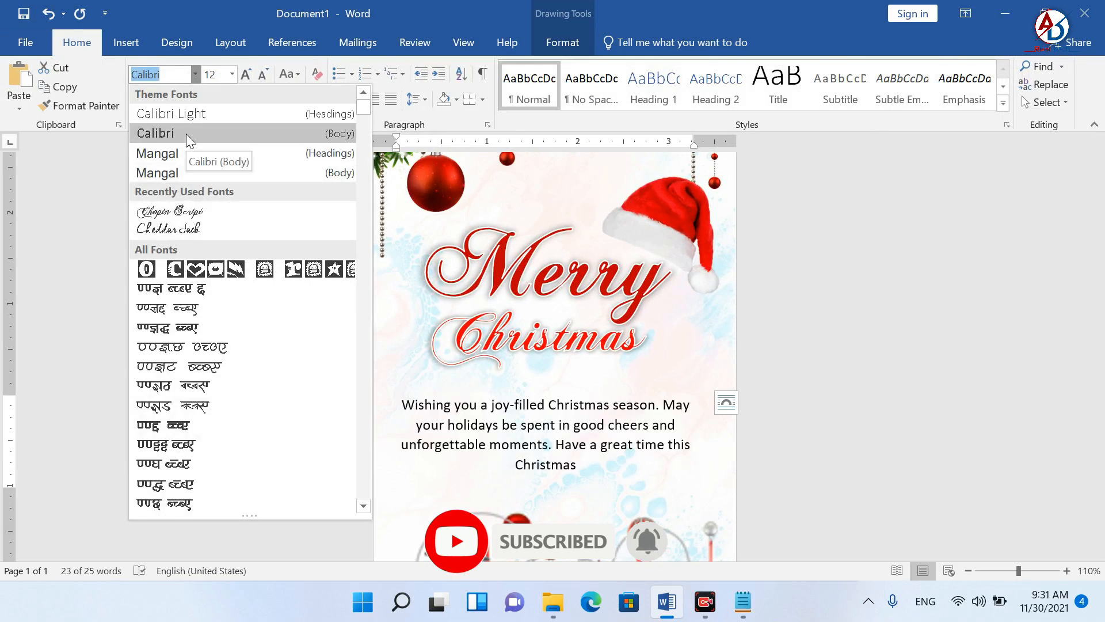
{"action": "scroll", "coordinate": [185, 134], "scroll_direction": "down", "scroll_amount": 10}
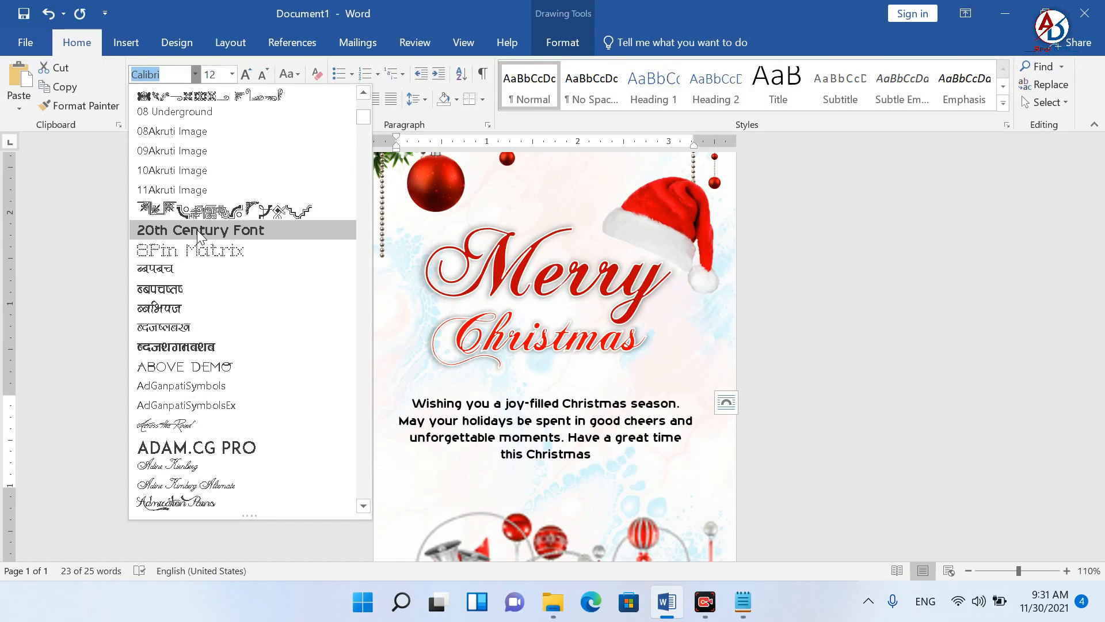
{"action": "scroll", "coordinate": [199, 237], "scroll_direction": "down", "scroll_amount": 1}
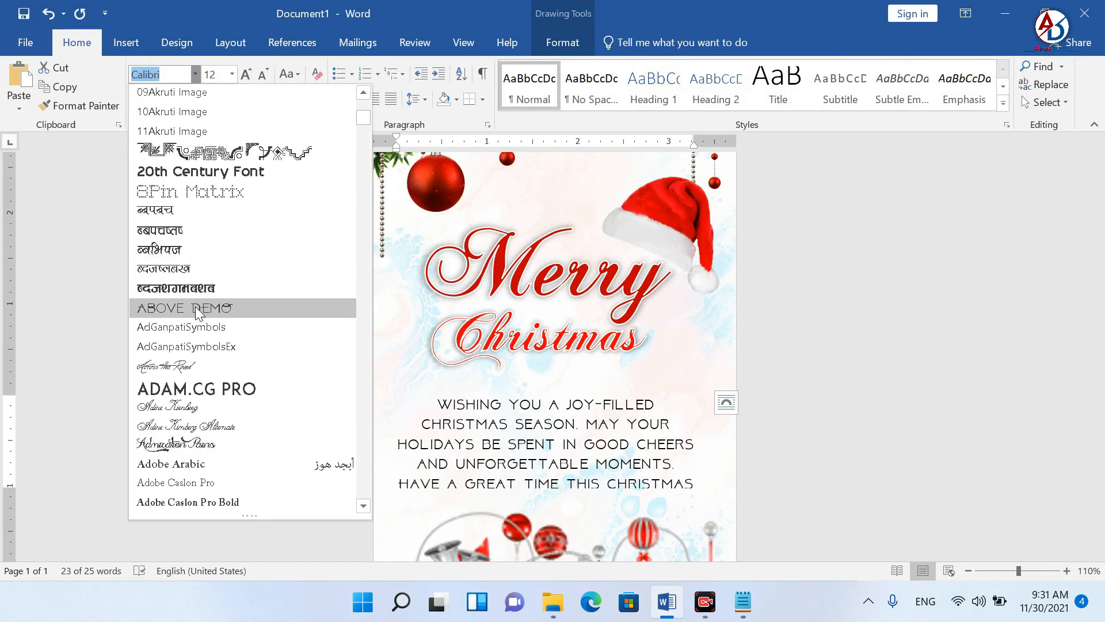
{"action": "scroll", "coordinate": [198, 311], "scroll_direction": "down", "scroll_amount": 3}
{"action": "scroll", "coordinate": [192, 376], "scroll_direction": "down", "scroll_amount": 3}
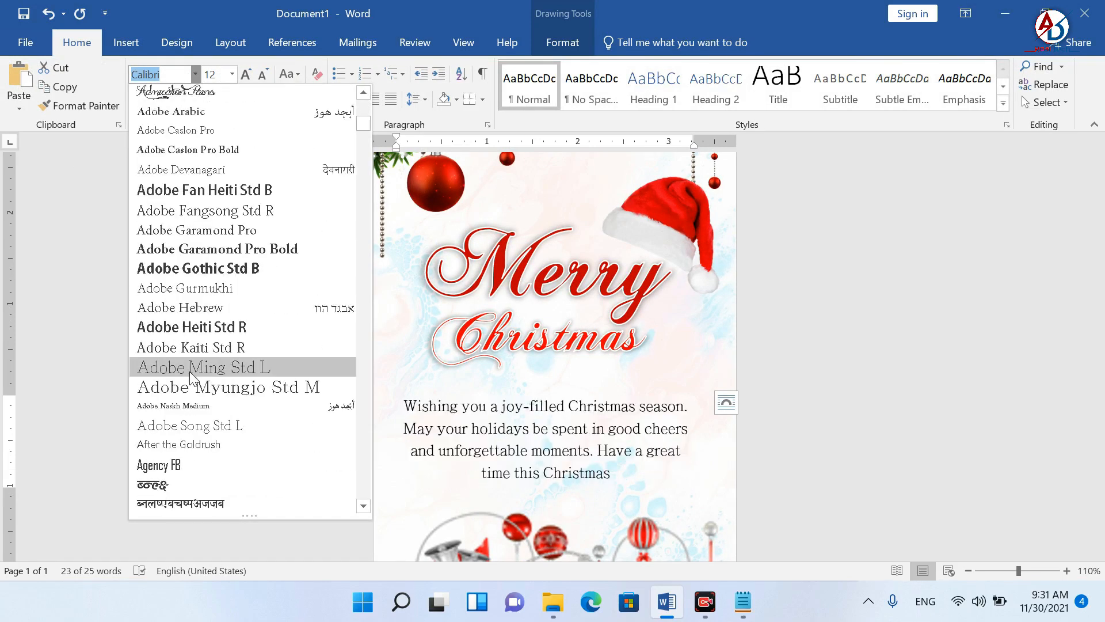
{"action": "scroll", "coordinate": [192, 430], "scroll_direction": "down", "scroll_amount": 2}
{"action": "scroll", "coordinate": [190, 433], "scroll_direction": "down", "scroll_amount": 3}
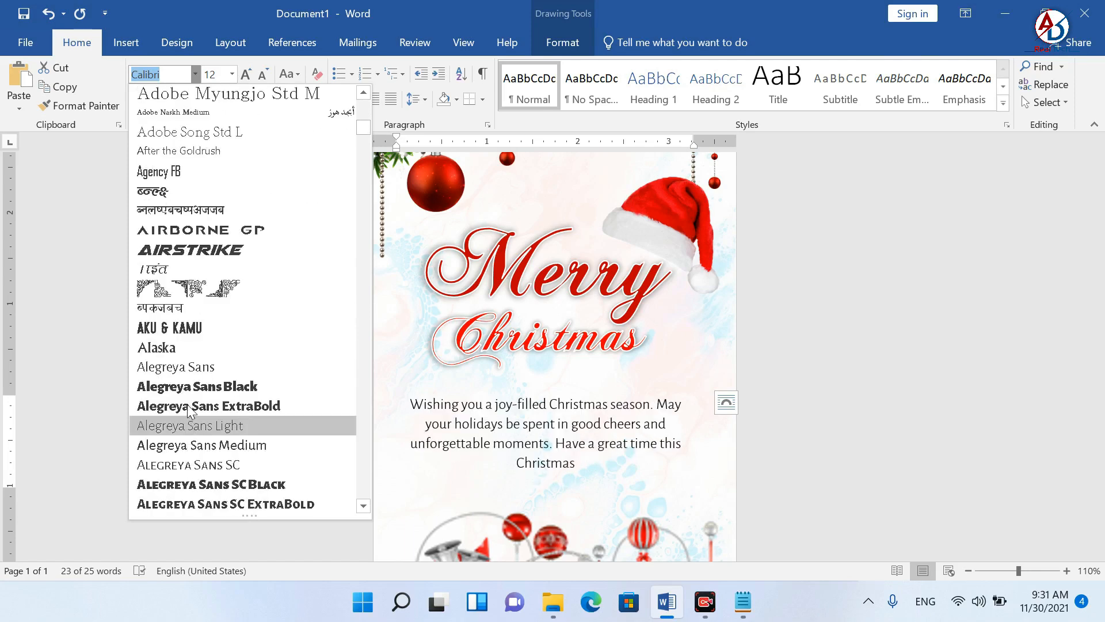
{"action": "left_click", "coordinate": [185, 373]}
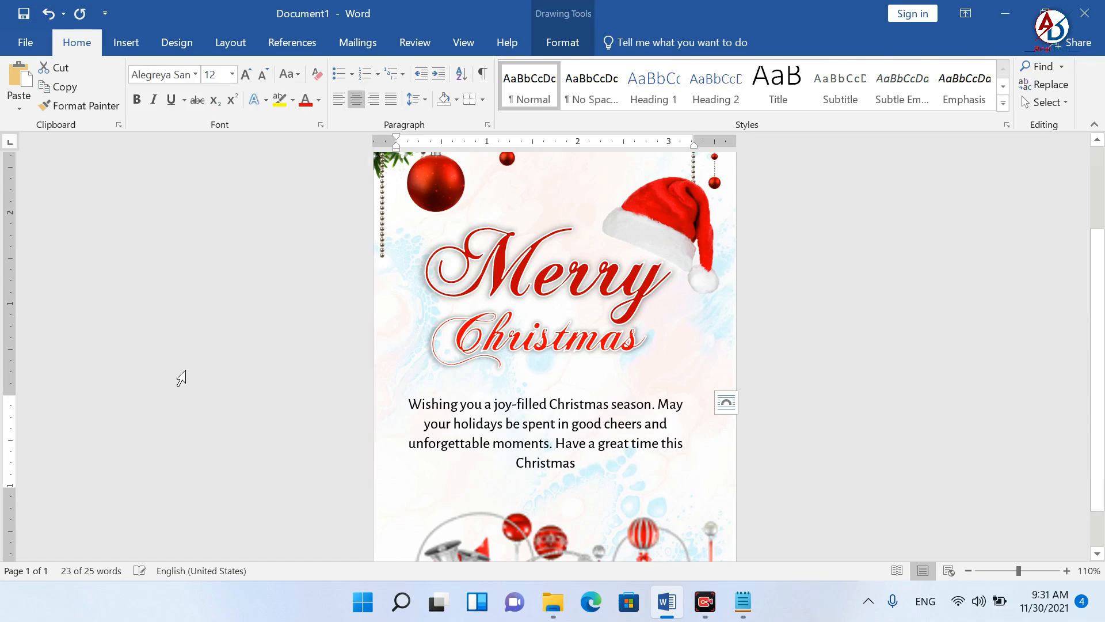
Step: Add an exclamation mark at the end of the greeting and select its text box
{"action": "left_click", "coordinate": [580, 464]}
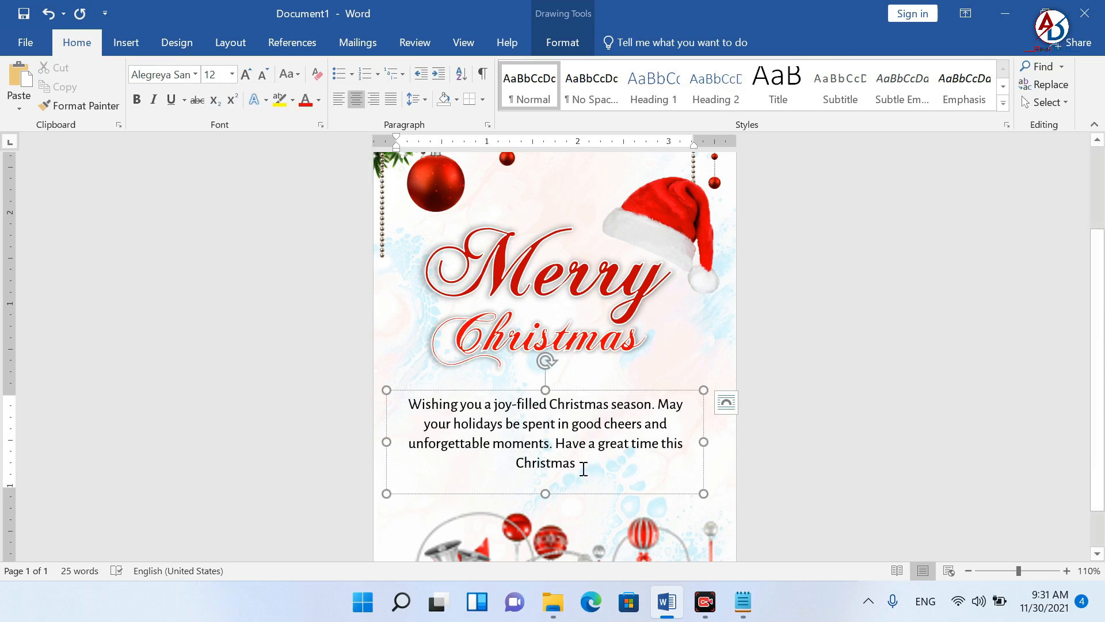
{"action": "type", "text": "!"}
{"action": "left_click", "coordinate": [604, 391]}
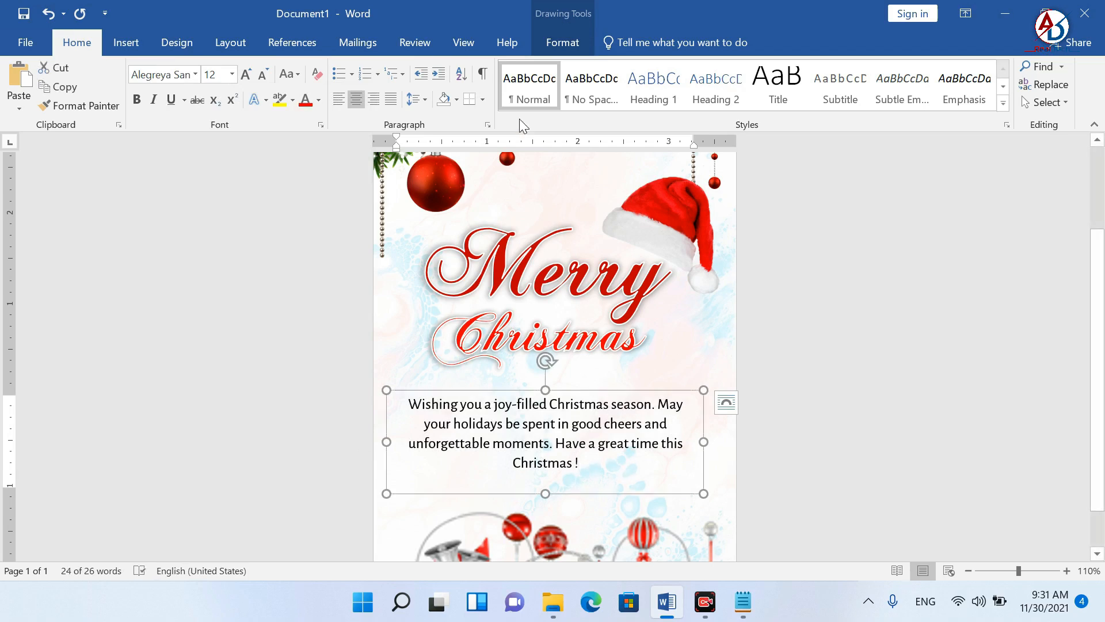
Step: Give the greeting text a gradient fill using the orange radial preset with three stops
{"action": "left_click", "coordinate": [562, 42]}
{"action": "left_click", "coordinate": [595, 66]}
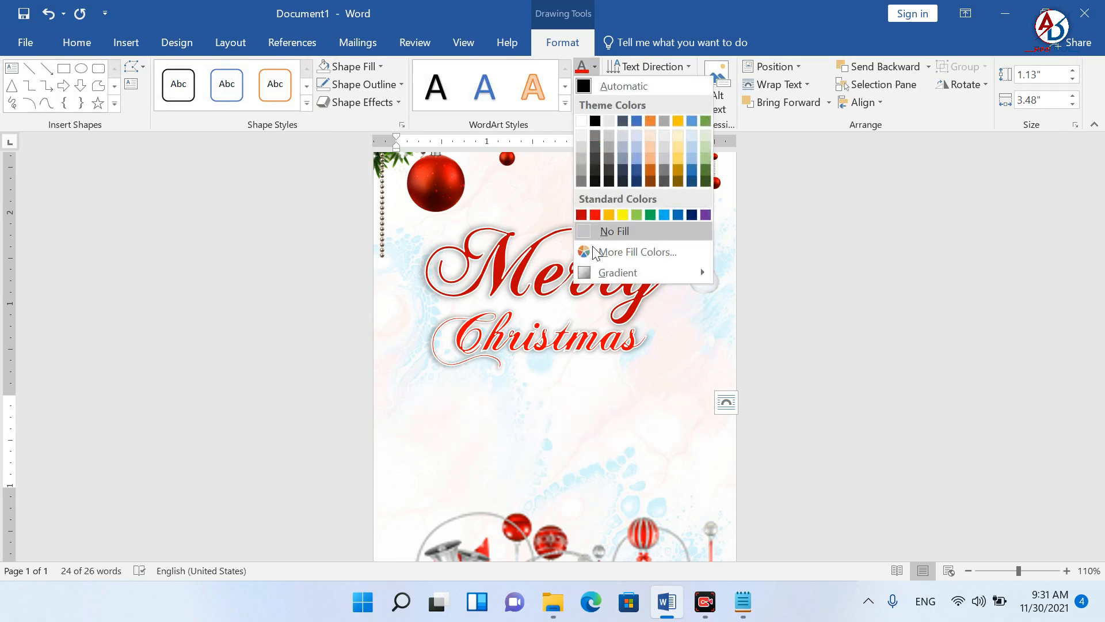
{"action": "mouse_move", "coordinate": [618, 273]}
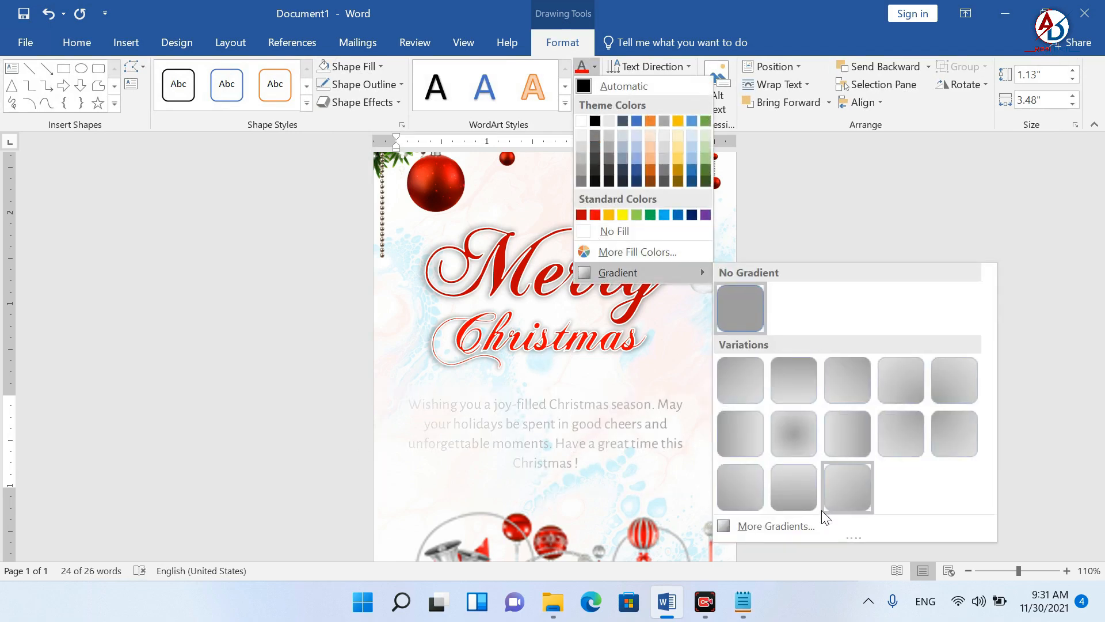
{"action": "left_click", "coordinate": [824, 524]}
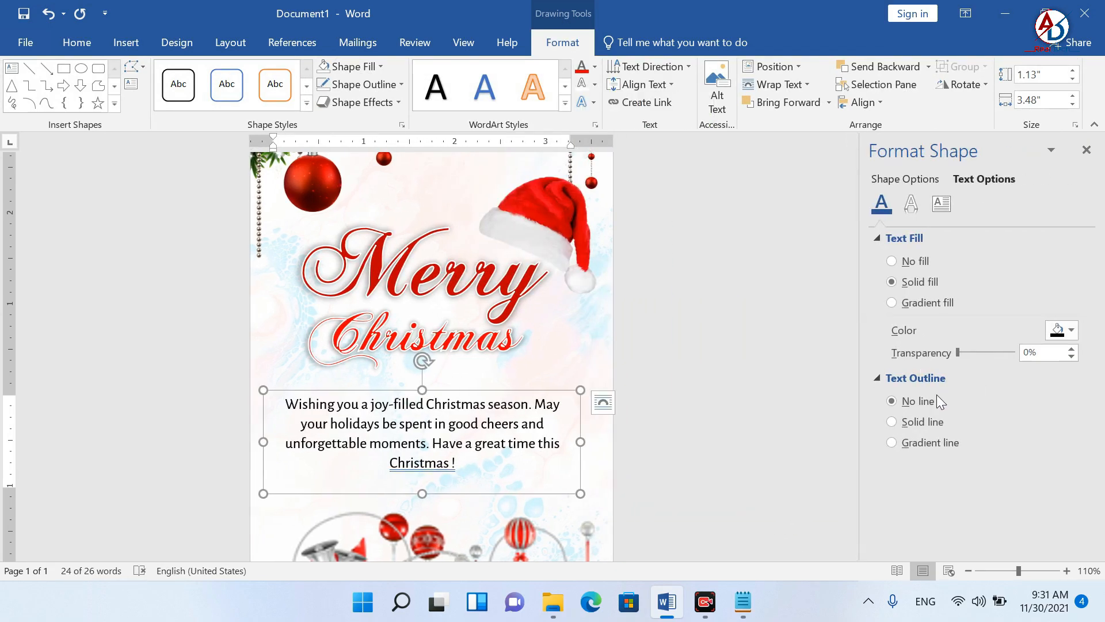
{"action": "left_click", "coordinate": [892, 302]}
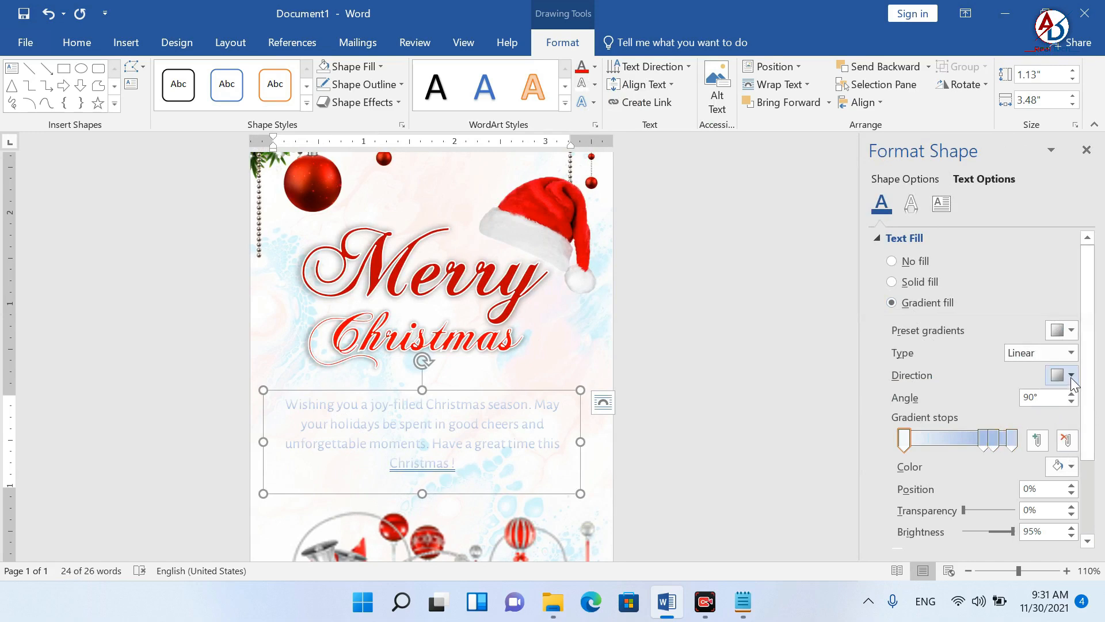
{"action": "left_click", "coordinate": [1069, 330]}
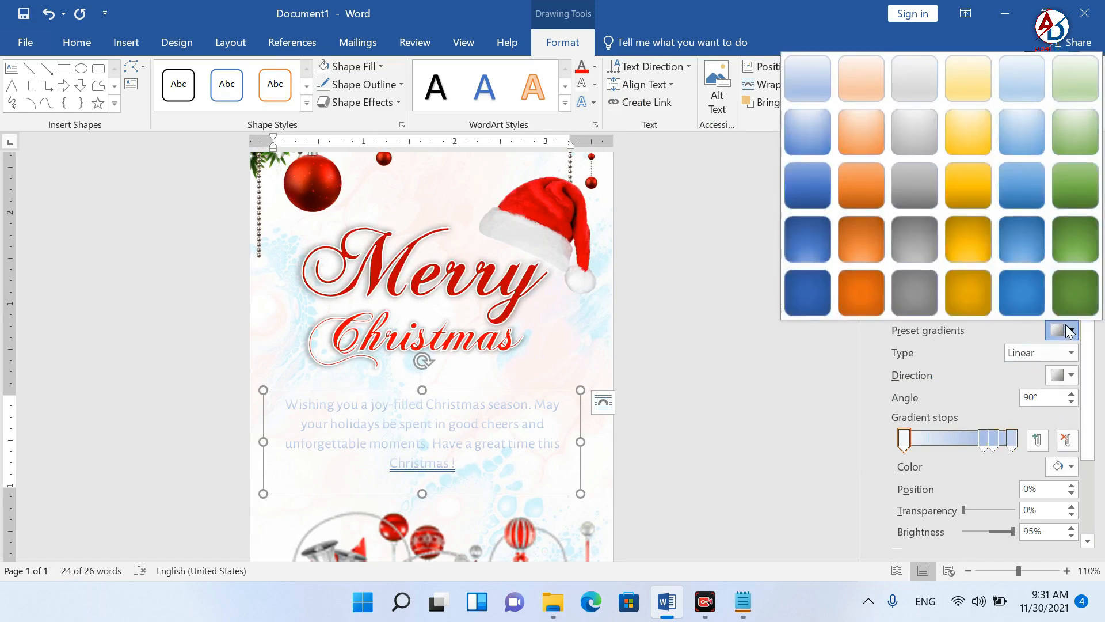
{"action": "left_click", "coordinate": [875, 248]}
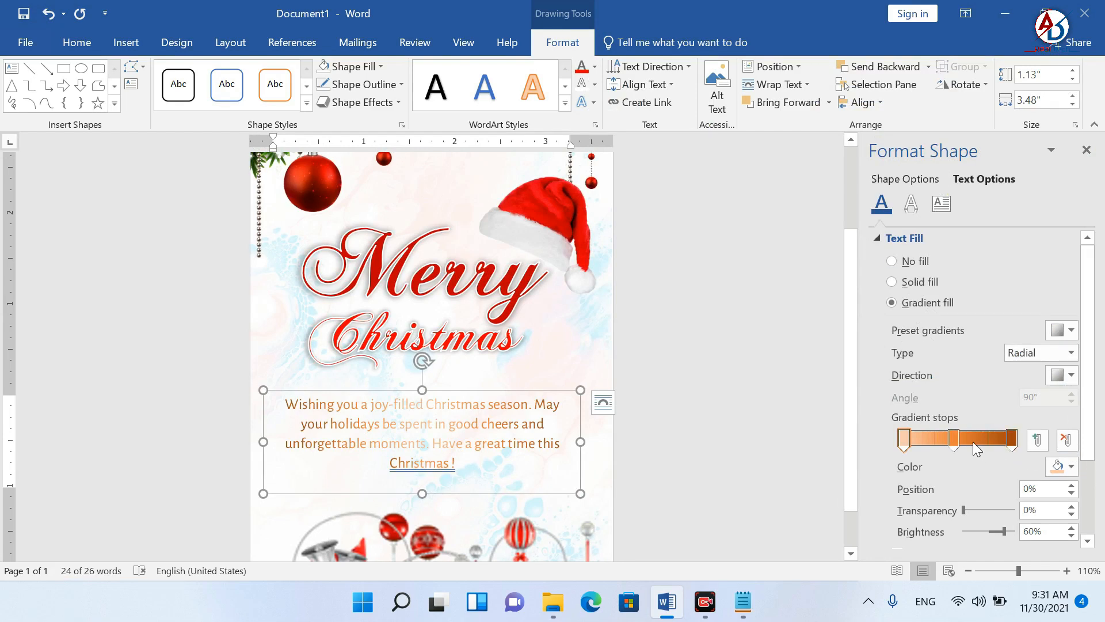
Step: Recolour the greeting's gradient stops with standard blue in the middle and dark red at both ends, and close the formatting settings
{"action": "left_click", "coordinate": [954, 439]}
{"action": "left_click", "coordinate": [1070, 466]}
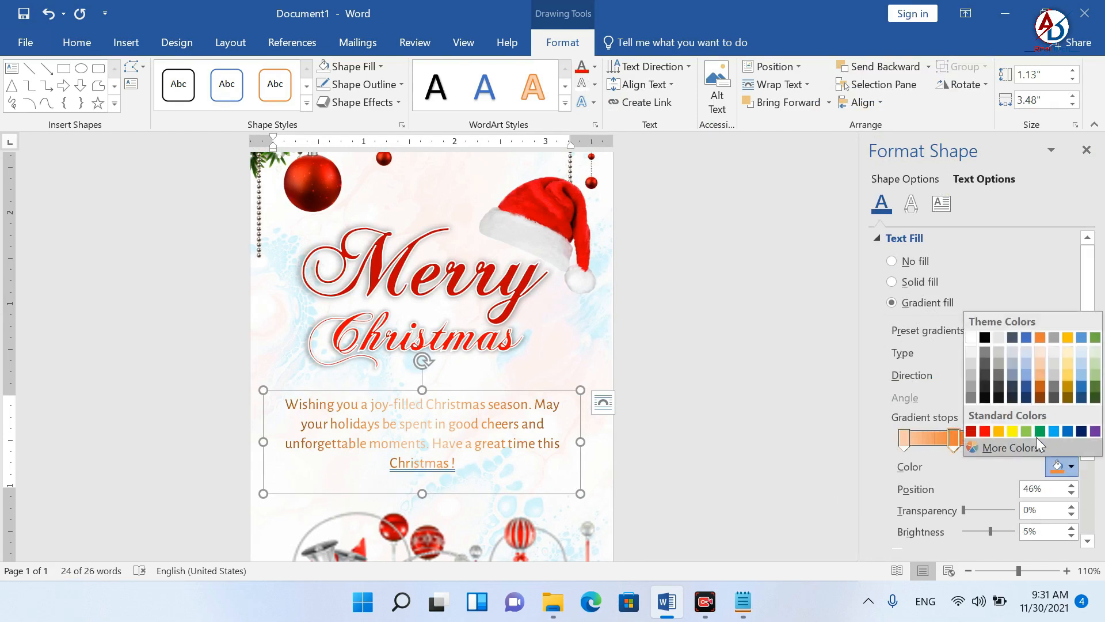
{"action": "left_click", "coordinate": [1067, 432]}
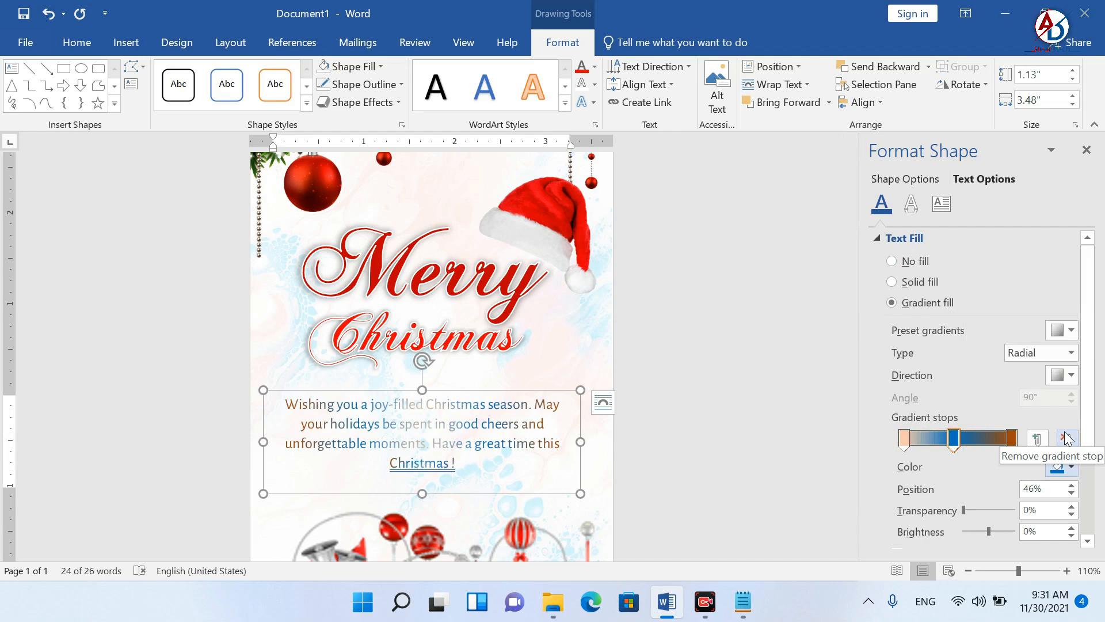
{"action": "left_click", "coordinate": [1011, 437]}
{"action": "left_click", "coordinate": [1070, 467]}
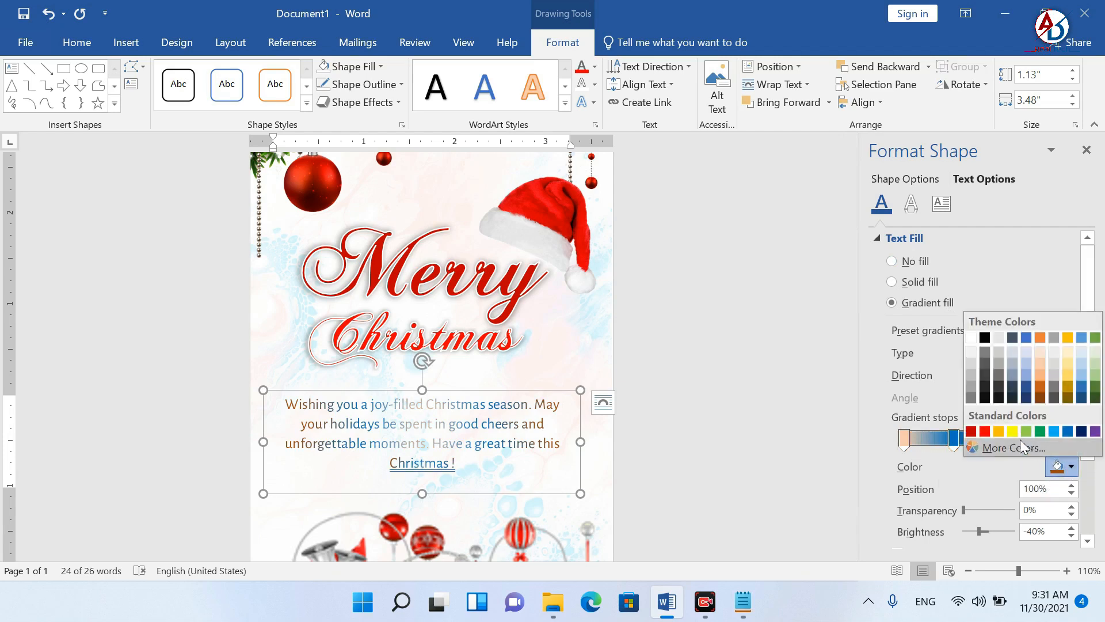
{"action": "left_click", "coordinate": [970, 430]}
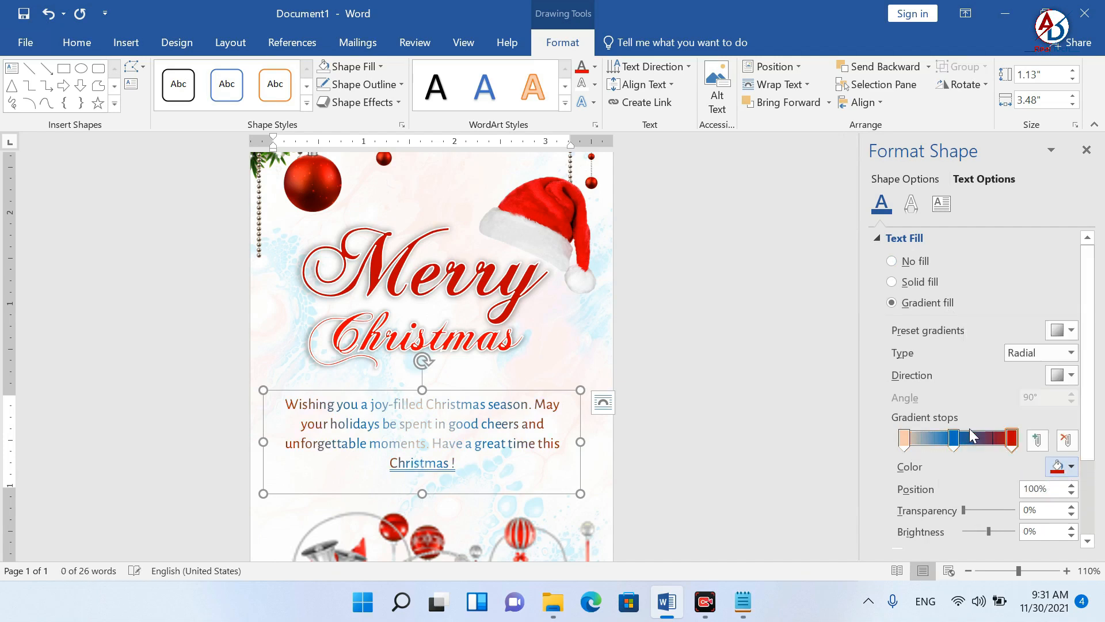
{"action": "left_click", "coordinate": [904, 442]}
{"action": "left_click", "coordinate": [1057, 466]}
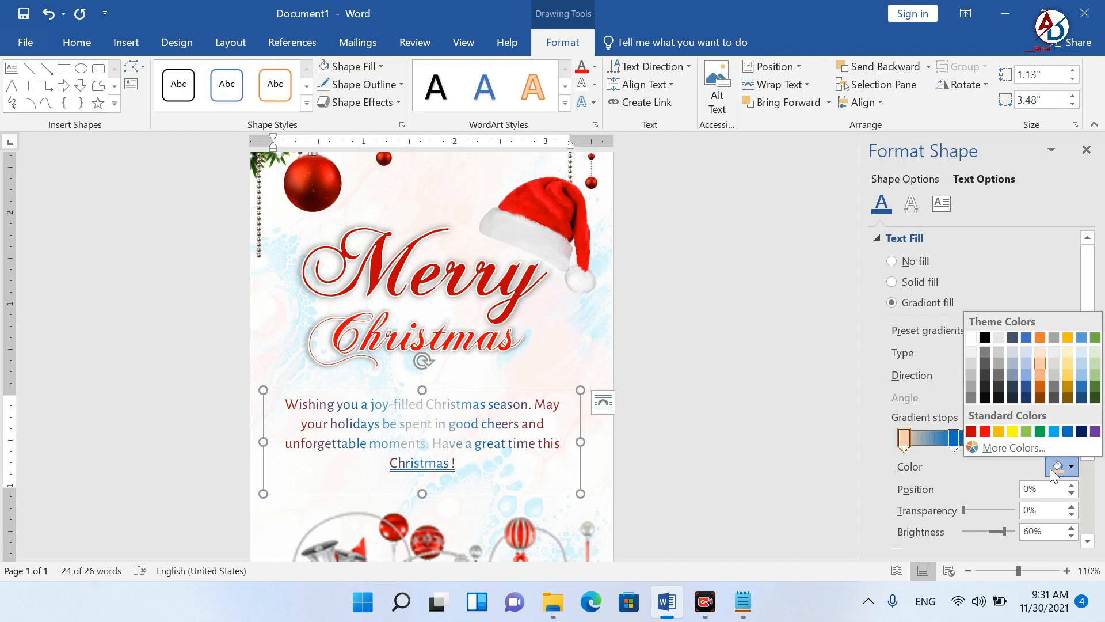
{"action": "left_click", "coordinate": [972, 428]}
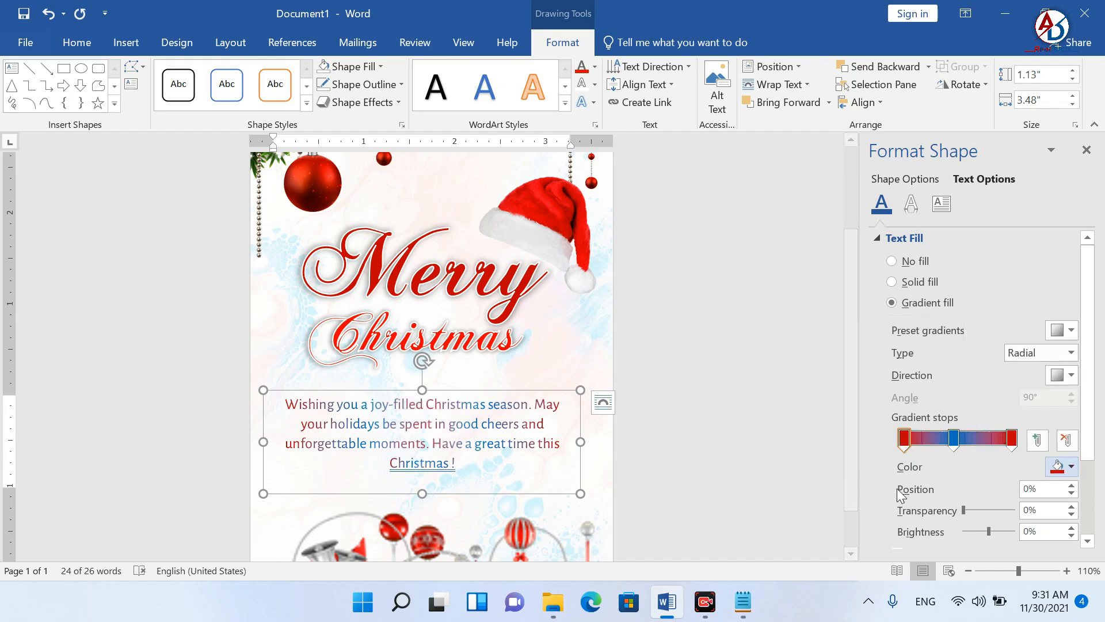
{"action": "scroll", "coordinate": [535, 446], "scroll_direction": "down", "scroll_amount": 1}
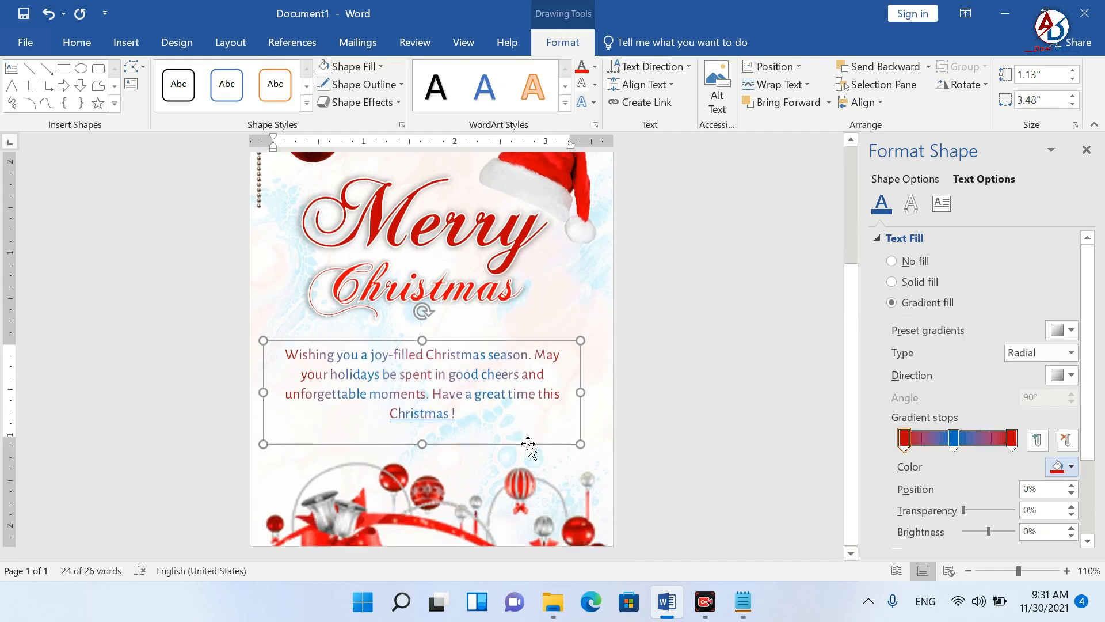
{"action": "left_click", "coordinate": [1086, 150]}
{"action": "left_click", "coordinate": [907, 352]}
{"action": "scroll", "coordinate": [700, 425], "scroll_direction": "down", "scroll_amount": 4}
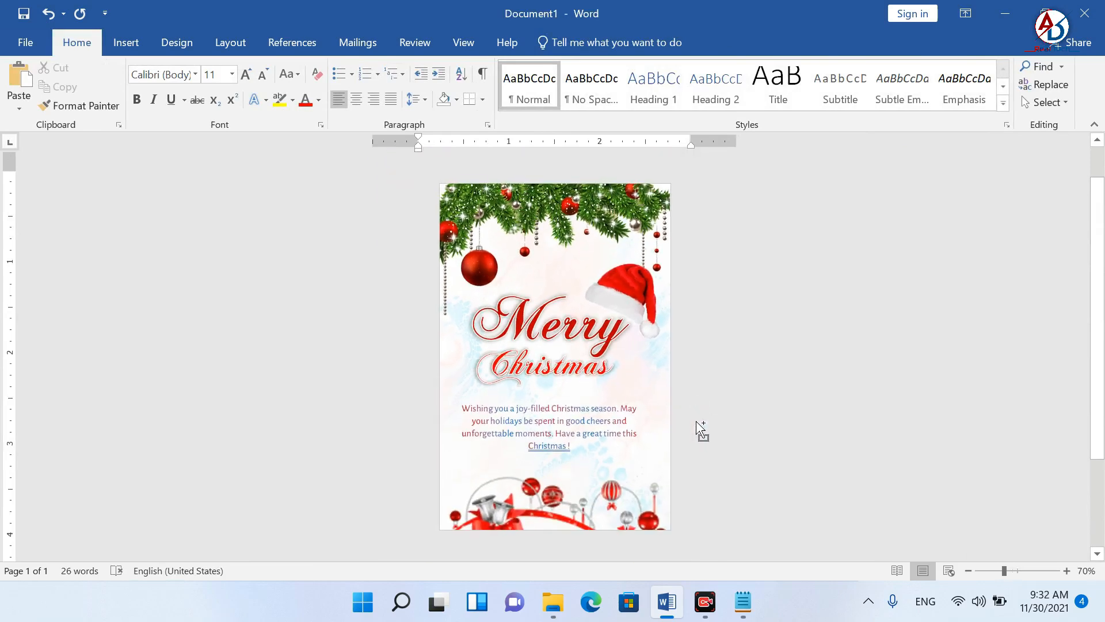
{"action": "scroll", "coordinate": [700, 428], "scroll_direction": "up", "scroll_amount": 1}
{"action": "left_click", "coordinate": [559, 465]}
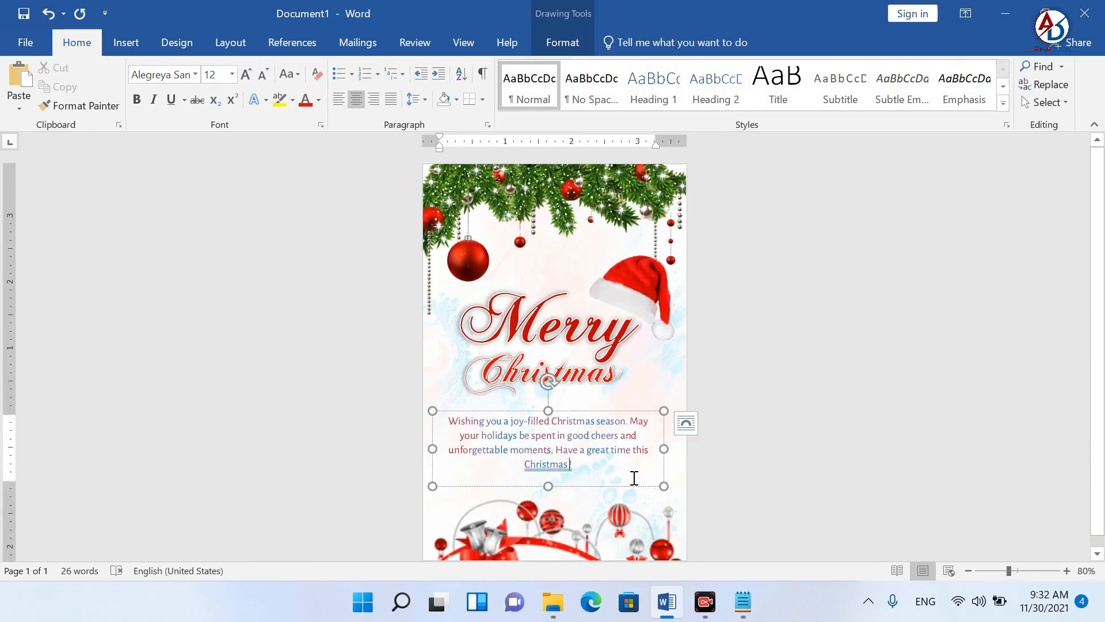
{"action": "left_click", "coordinate": [786, 454]}
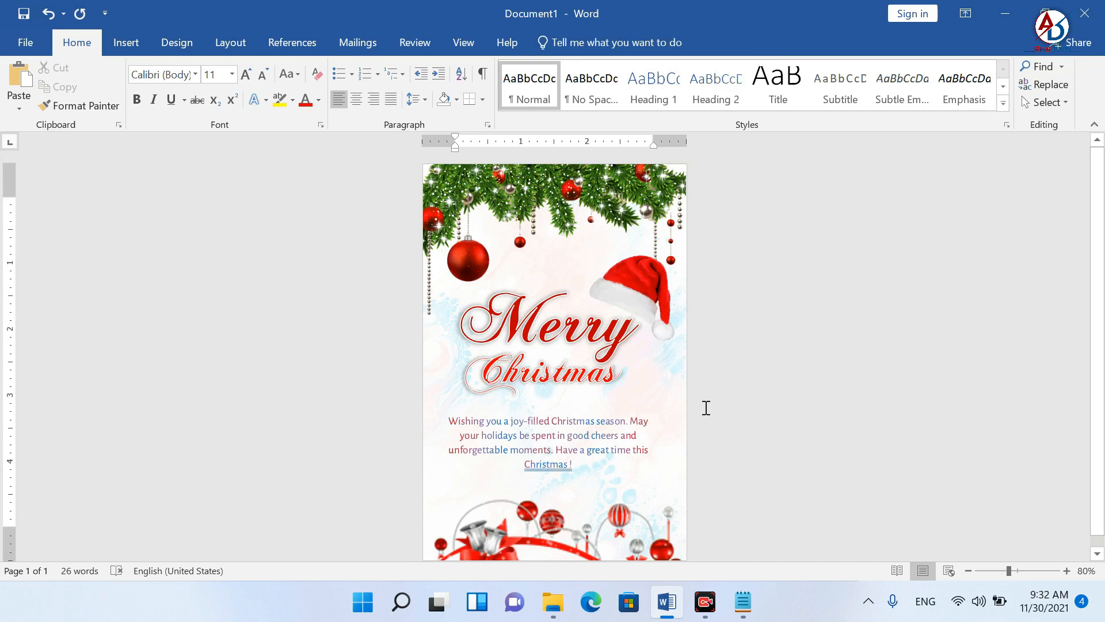
{"action": "scroll", "coordinate": [706, 408], "scroll_direction": "down", "scroll_amount": 3}
{"action": "scroll", "coordinate": [706, 408], "scroll_direction": "up", "scroll_amount": 2}
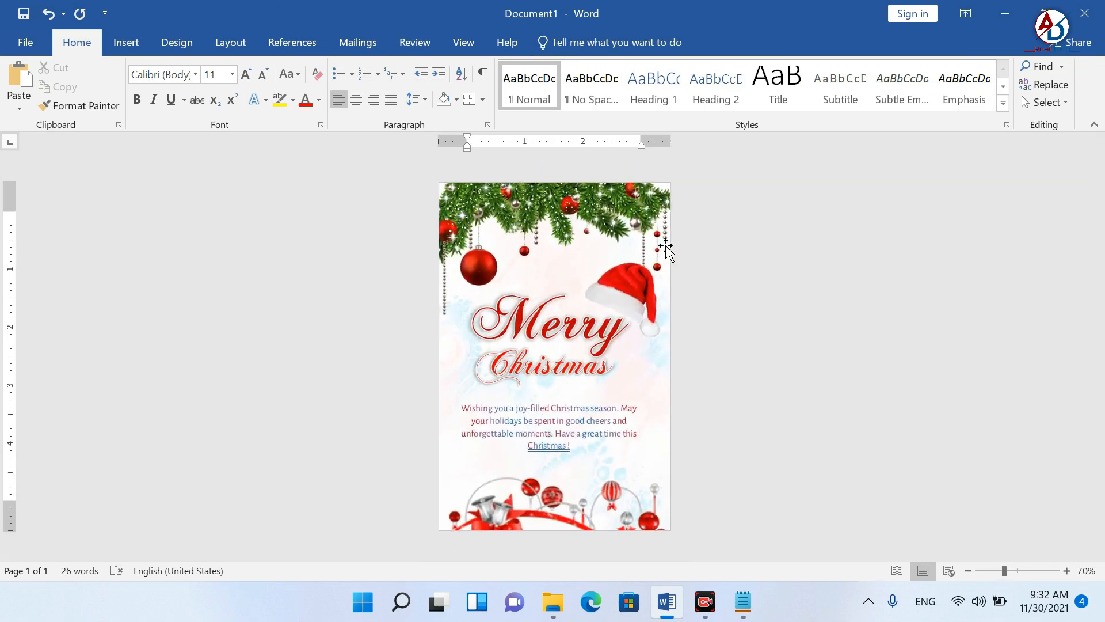